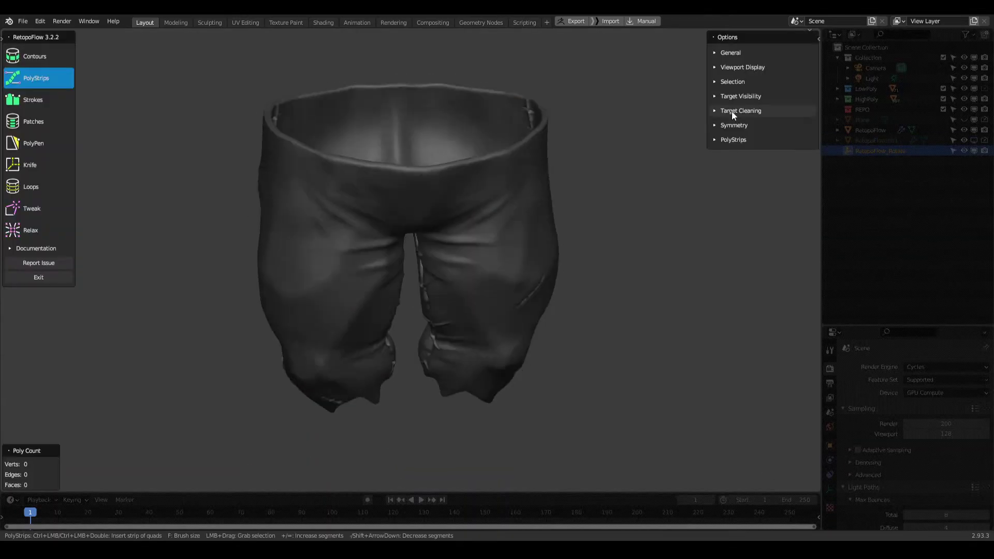
Step: Set RetopoFlow symmetry to mirror across X only, turning off Y
{"action": "left_click", "coordinate": [759, 140]}
{"action": "left_click", "coordinate": [724, 141]}
{"action": "scroll", "coordinate": [483, 265], "scroll_direction": "up", "scroll_amount": 3}
{"action": "scroll", "coordinate": [446, 220], "scroll_direction": "up", "scroll_amount": 3}
{"action": "scroll", "coordinate": [474, 182], "scroll_direction": "up", "scroll_amount": 2}
Step: Draw a PolyStrips quad strip along the front of the waistband and extend it around
{"action": "middle_click_drag", "start_coordinate": [408, 167], "coordinate": [438, 188]}
{"action": "left_click_drag", "start_coordinate": [295, 155], "coordinate": [455, 150], "text": "ctrl"}
{"action": "mouse_move", "coordinate": [515, 166]}
{"action": "middle_mouse_down"}
{"action": "mouse_move", "coordinate": [394, 163]}
{"action": "mouse_move", "coordinate": [315, 202]}
{"action": "mouse_move", "coordinate": [300, 186]}
{"action": "mouse_move", "coordinate": [355, 162]}
{"action": "middle_mouse_up"}
Step: Tweak the strip's vertices, checking it from front, side and back views
{"action": "key", "text": "8"}
{"action": "mouse_move", "coordinate": [549, 152]}
{"action": "middle_mouse_down"}
{"action": "mouse_move", "coordinate": [424, 164]}
{"action": "mouse_move", "coordinate": [519, 144]}
{"action": "middle_mouse_up"}
{"action": "middle_click_drag", "start_coordinate": [598, 81], "coordinate": [358, 206]}
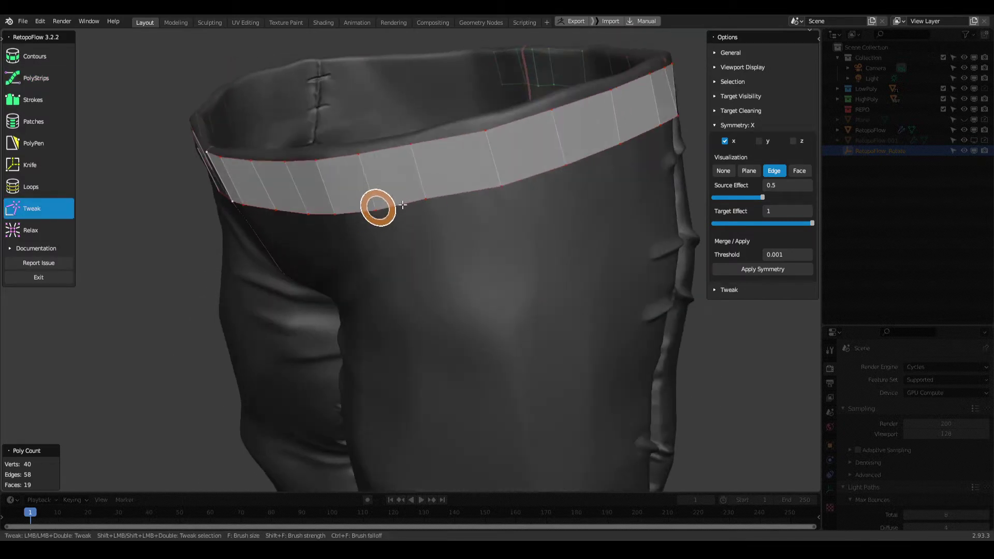
{"action": "middle_click_drag", "start_coordinate": [552, 104], "coordinate": [305, 157]}
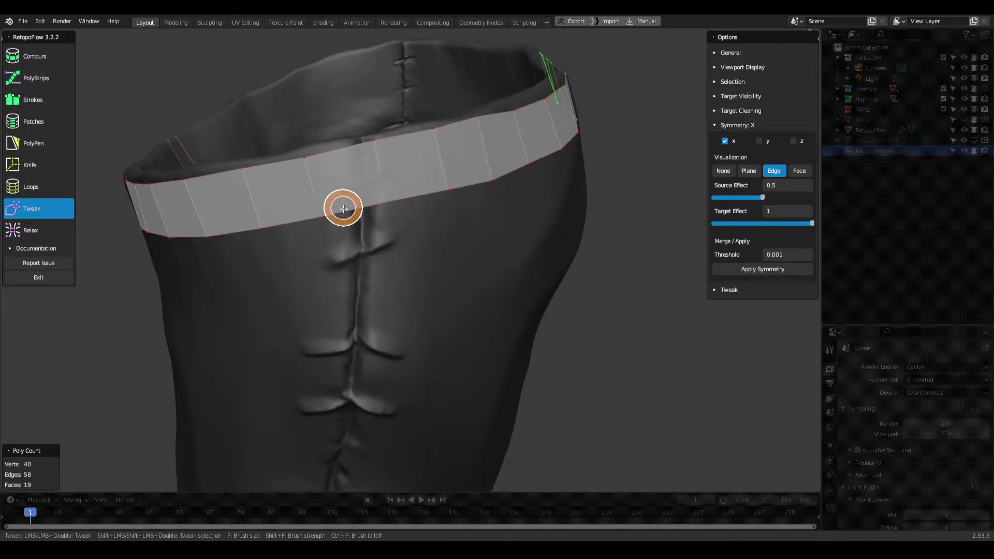
{"action": "middle_click_drag", "start_coordinate": [391, 195], "coordinate": [390, 215]}
{"action": "scroll", "coordinate": [298, 186], "scroll_direction": "up", "scroll_amount": 3}
Step: Review the 19-face waistband strip from the back and sides, switching between PolyStrips and other tools
{"action": "key", "text": "2"}
{"action": "mouse_move", "coordinate": [459, 262]}
{"action": "middle_mouse_down"}
{"action": "mouse_move", "coordinate": [543, 251]}
{"action": "mouse_move", "coordinate": [479, 246]}
{"action": "mouse_move", "coordinate": [378, 164]}
{"action": "middle_mouse_up"}
{"action": "mouse_move", "coordinate": [345, 219]}
{"action": "middle_mouse_down"}
{"action": "mouse_move", "coordinate": [380, 169]}
{"action": "mouse_move", "coordinate": [342, 166]}
{"action": "mouse_move", "coordinate": [412, 200]}
{"action": "middle_mouse_up"}
{"action": "key", "text": "2"}
{"action": "scroll", "coordinate": [479, 241], "scroll_direction": "up", "scroll_amount": 4}
{"action": "middle_click_drag", "start_coordinate": [480, 241], "coordinate": [478, 233]}
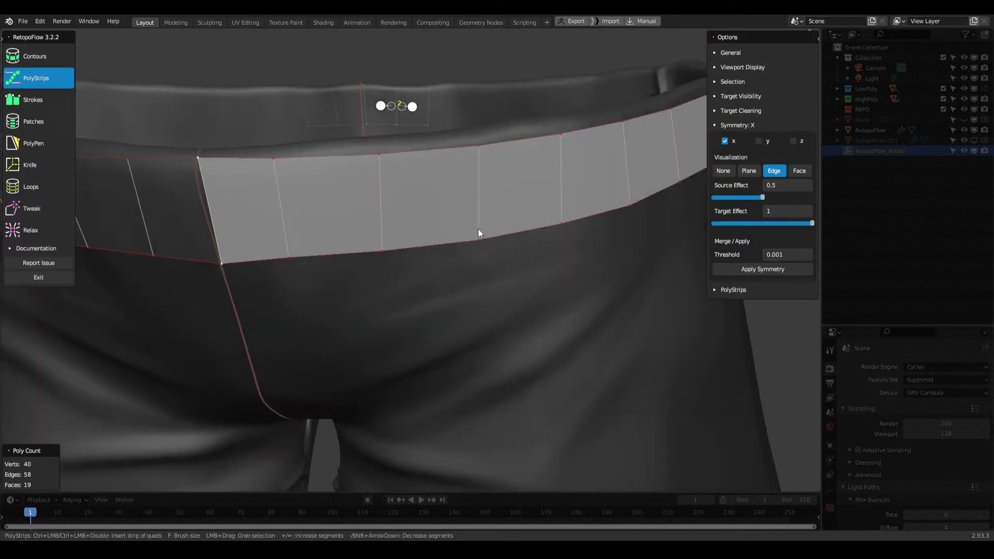
{"action": "mouse_move", "coordinate": [555, 127]}
{"action": "middle_mouse_down"}
{"action": "mouse_move", "coordinate": [384, 133]}
{"action": "mouse_move", "coordinate": [525, 124]}
{"action": "middle_mouse_up"}
{"action": "key", "text": "2"}
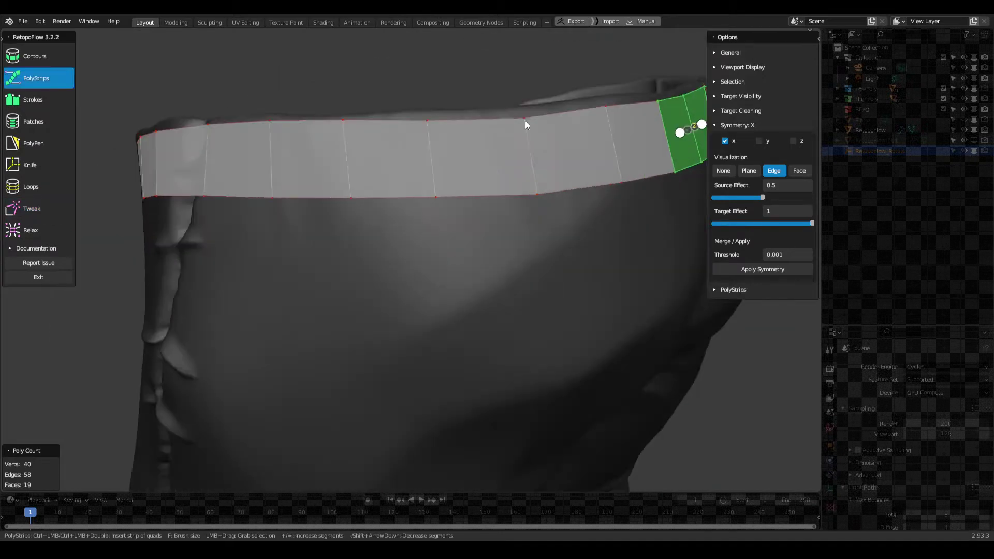
{"action": "middle_click_drag", "start_coordinate": [343, 191], "coordinate": [639, 229]}
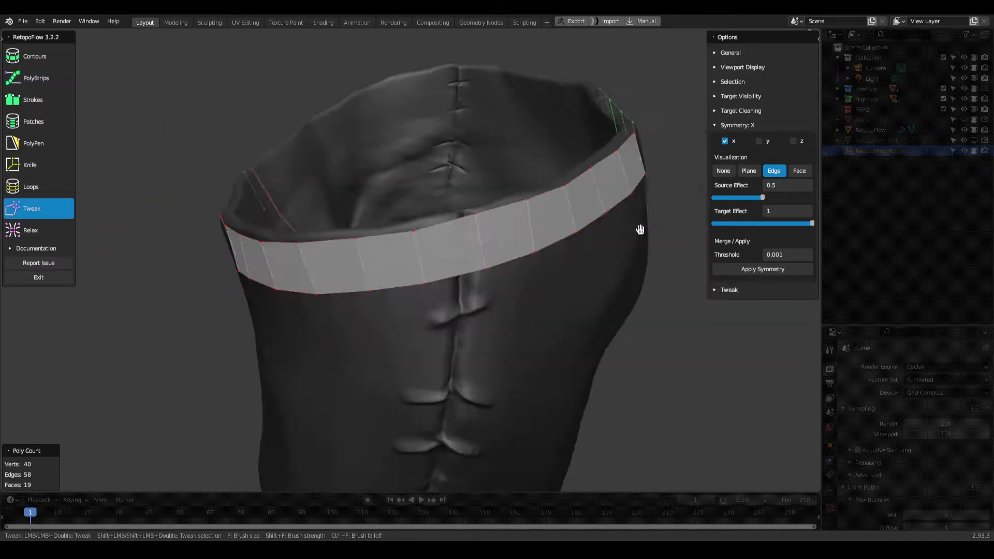
{"action": "scroll", "coordinate": [639, 229], "scroll_direction": "up", "scroll_amount": 3}
{"action": "key", "text": "5"}
{"action": "left_click", "coordinate": [39, 94]}
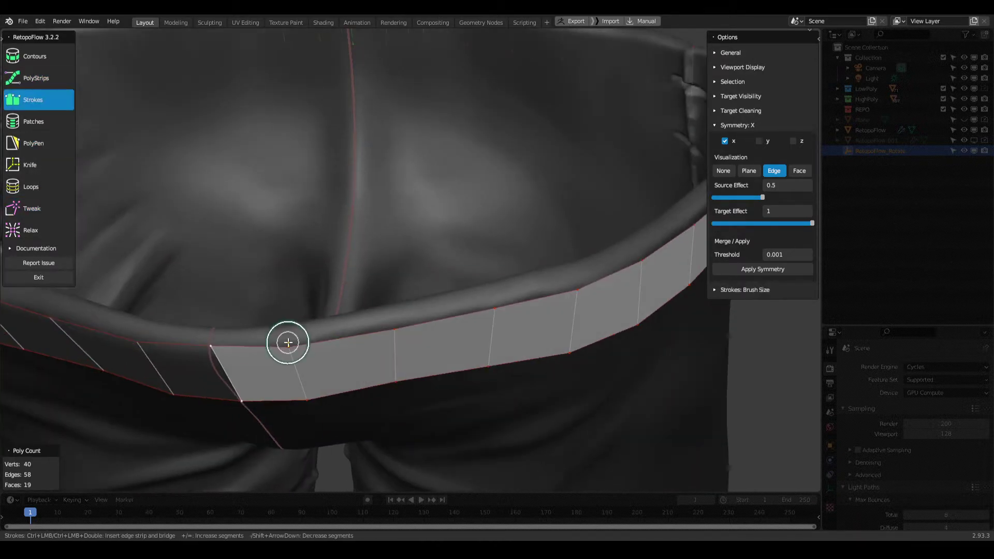
Step: Extend the waistband with a short strip and two extra faces toward the gap
{"action": "mouse_move", "coordinate": [260, 346]}
{"action": "middle_mouse_down"}
{"action": "mouse_move", "coordinate": [353, 282]}
{"action": "mouse_move", "coordinate": [266, 359]}
{"action": "middle_mouse_up"}
{"action": "left_click_drag", "start_coordinate": [265, 360], "coordinate": [435, 336]}
{"action": "mouse_move", "coordinate": [435, 336]}
{"action": "middle_mouse_down"}
{"action": "mouse_move", "coordinate": [361, 328]}
{"action": "mouse_move", "coordinate": [385, 406]}
{"action": "mouse_move", "coordinate": [506, 344]}
{"action": "mouse_move", "coordinate": [389, 362]}
{"action": "middle_mouse_up"}
{"action": "key", "text": "3"}
{"action": "left_click", "coordinate": [388, 361], "text": "ctrl"}
Step: Continue the Strokes strip around the waist with several more segments
{"action": "left_click_drag", "start_coordinate": [520, 310], "coordinate": [519, 309]}
{"action": "middle_click_drag", "start_coordinate": [520, 309], "coordinate": [597, 355]}
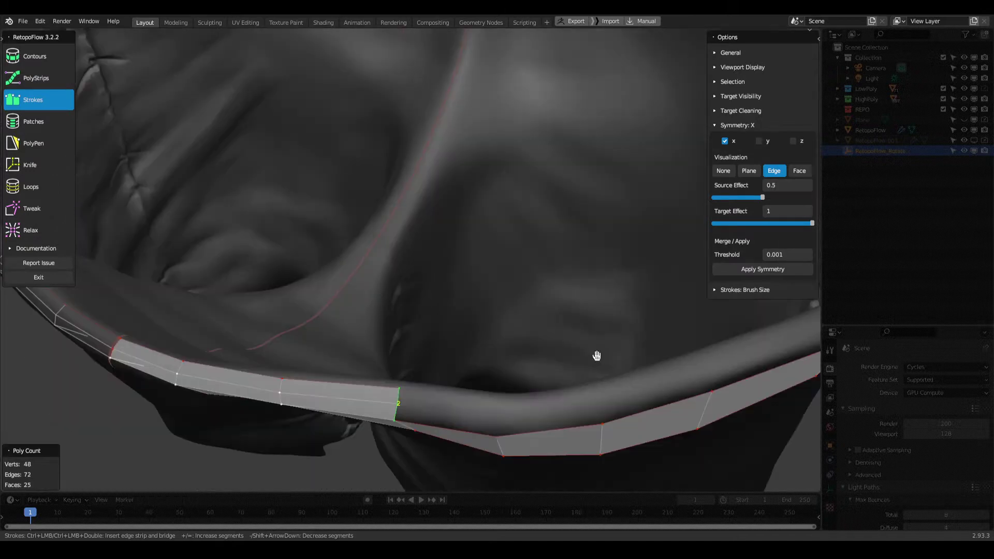
{"action": "left_click", "coordinate": [596, 392], "text": "ctrl"}
{"action": "mouse_move", "coordinate": [596, 391]}
{"action": "middle_mouse_down"}
{"action": "mouse_move", "coordinate": [684, 381]}
{"action": "mouse_move", "coordinate": [494, 362]}
{"action": "mouse_move", "coordinate": [644, 344]}
{"action": "mouse_move", "coordinate": [465, 444]}
{"action": "middle_mouse_up"}
{"action": "left_click", "coordinate": [490, 335], "text": "ctrl"}
{"action": "left_click", "coordinate": [627, 423], "text": "ctrl"}
{"action": "mouse_move", "coordinate": [626, 423]}
{"action": "middle_mouse_down"}
{"action": "mouse_move", "coordinate": [566, 404]}
{"action": "mouse_move", "coordinate": [561, 382]}
{"action": "mouse_move", "coordinate": [575, 440]}
{"action": "middle_mouse_up"}
Step: Add more faces and bridge the remaining gap to close the waistband ring
{"action": "middle_click_drag", "start_coordinate": [688, 406], "coordinate": [570, 326]}
{"action": "left_click", "coordinate": [676, 337], "text": "ctrl"}
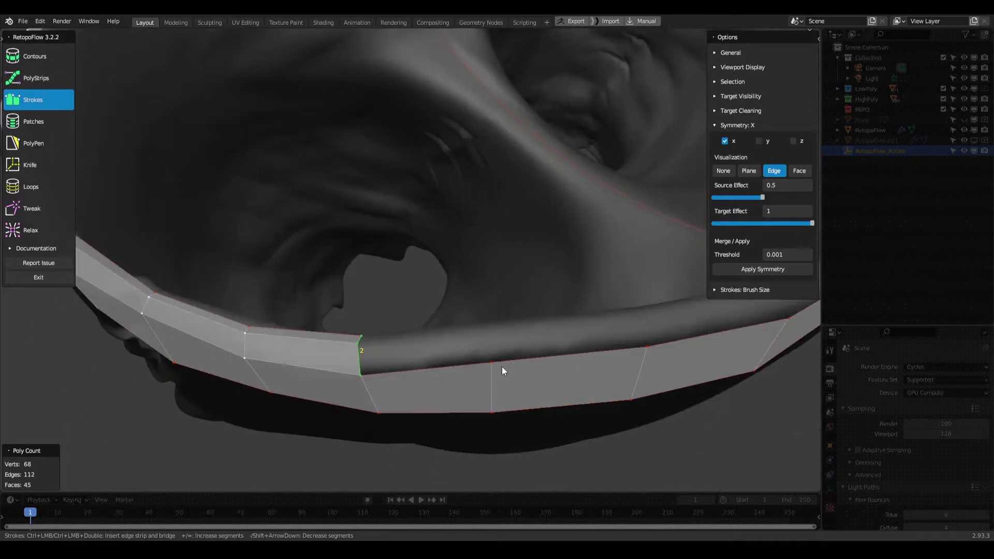
{"action": "middle_click_drag", "start_coordinate": [676, 337], "coordinate": [362, 351]}
{"action": "left_click", "coordinate": [464, 329], "text": "ctrl"}
{"action": "middle_click_drag", "start_coordinate": [464, 329], "coordinate": [550, 329]}
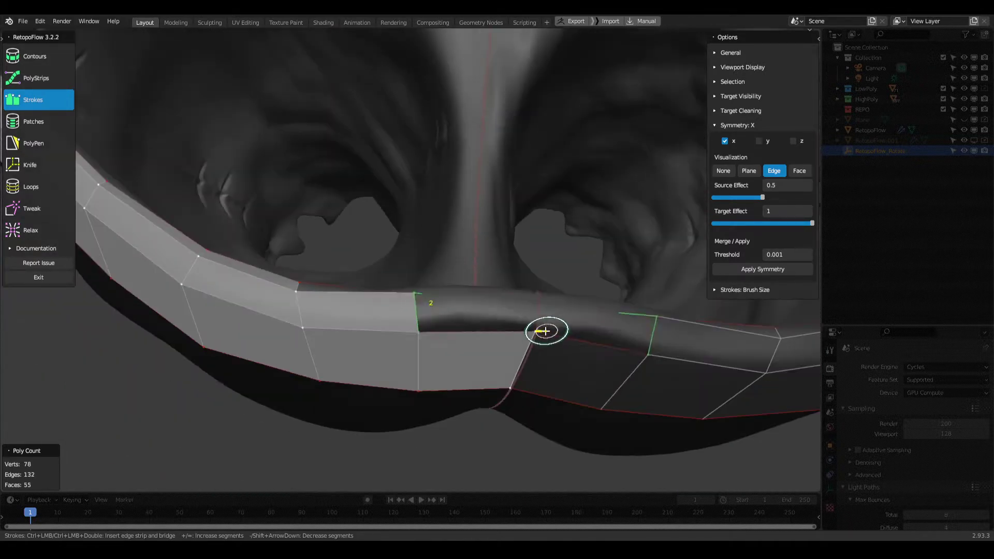
{"action": "middle_click_drag", "start_coordinate": [423, 317], "coordinate": [400, 296]}
Step: Undo the stray PolyPen face and check the closed band
{"action": "key", "text": "5"}
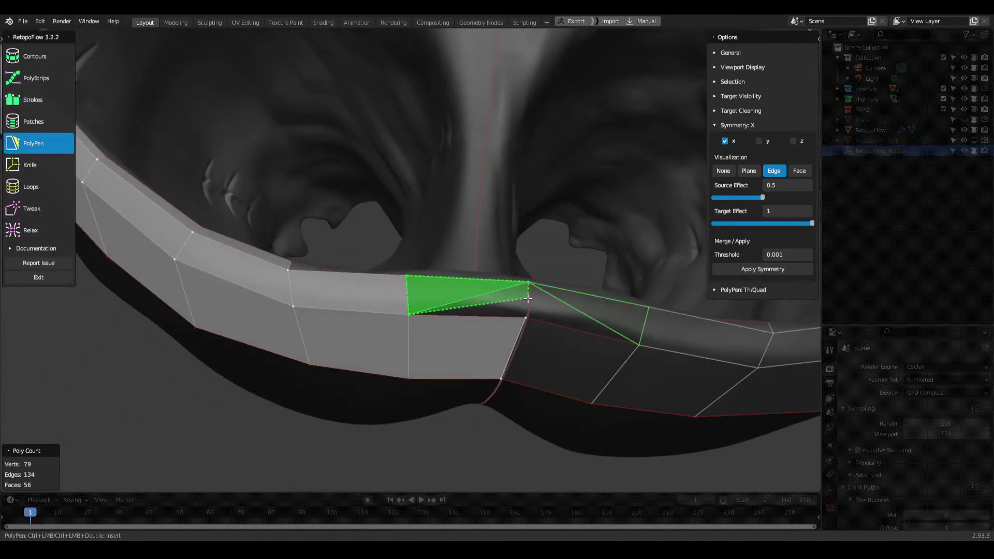
{"action": "key", "text": "ctrl+z"}
{"action": "key", "text": "ctrl+z"}
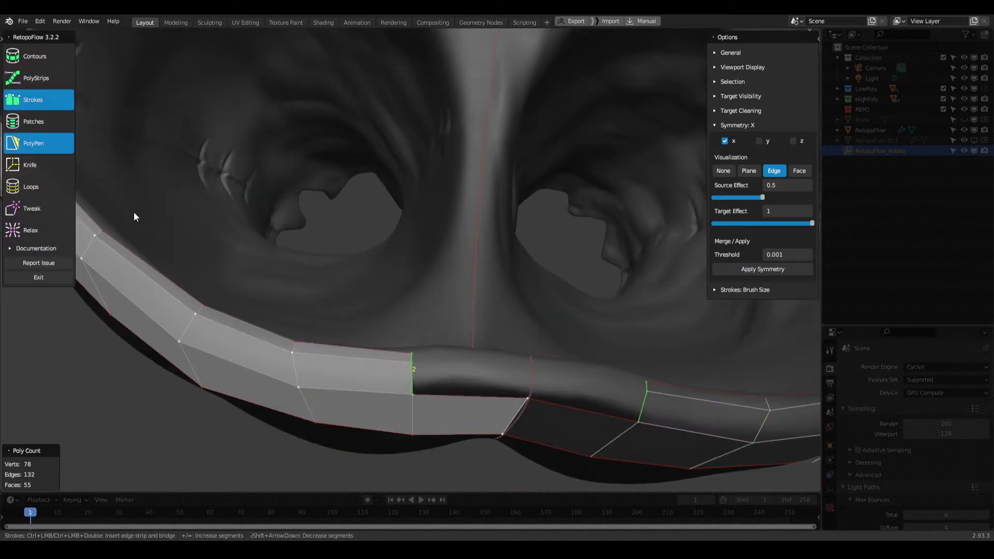
{"action": "middle_click_drag", "start_coordinate": [409, 365], "coordinate": [409, 462]}
{"action": "mouse_move", "coordinate": [523, 469]}
{"action": "middle_mouse_down"}
{"action": "mouse_move", "coordinate": [395, 377]}
{"action": "mouse_move", "coordinate": [429, 339]}
{"action": "mouse_move", "coordinate": [442, 445]}
{"action": "mouse_move", "coordinate": [424, 409]}
{"action": "mouse_move", "coordinate": [450, 257]}
{"action": "mouse_move", "coordinate": [297, 421]}
{"action": "middle_mouse_up"}
Step: Inspect the 57-face ring from below, cycling through Tweak, Relax and PolyPen
{"action": "key", "text": "8"}
{"action": "key", "text": "5"}
{"action": "key", "text": "8"}
{"action": "key", "text": "9"}
{"action": "mouse_move", "coordinate": [138, 344]}
{"action": "middle_mouse_down"}
{"action": "mouse_move", "coordinate": [167, 421]}
{"action": "mouse_move", "coordinate": [442, 377]}
{"action": "mouse_move", "coordinate": [392, 272]}
{"action": "mouse_move", "coordinate": [253, 459]}
{"action": "mouse_move", "coordinate": [193, 444]}
{"action": "mouse_move", "coordinate": [448, 240]}
{"action": "middle_mouse_up"}
{"action": "key", "text": "5"}
{"action": "middle_click_drag", "start_coordinate": [429, 133], "coordinate": [327, 195]}
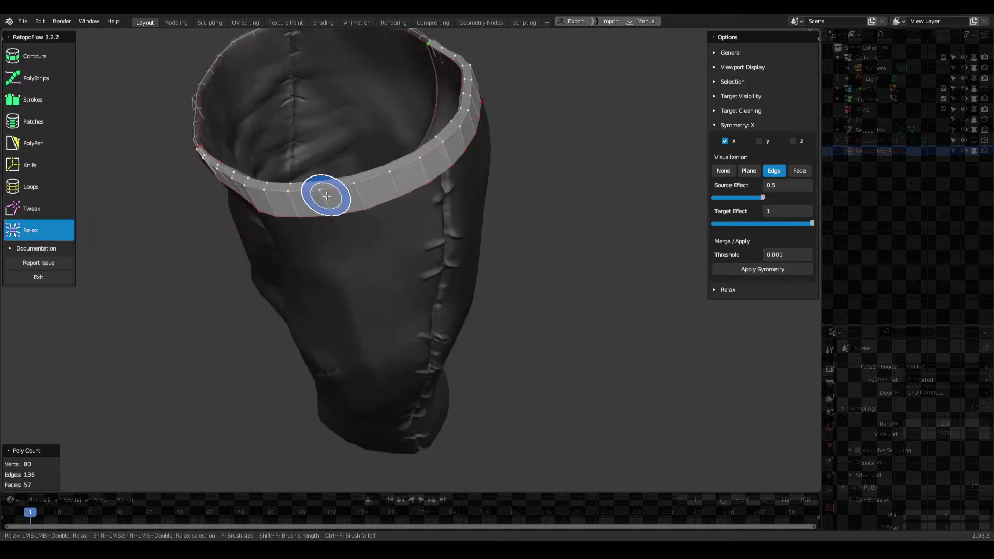
Step: Tweak and relax the waistband ring's vertices from several close-up angles
{"action": "scroll", "coordinate": [440, 213], "scroll_direction": "up", "scroll_amount": 5}
{"action": "mouse_move", "coordinate": [440, 213]}
{"action": "middle_mouse_down"}
{"action": "mouse_move", "coordinate": [457, 233]}
{"action": "mouse_move", "coordinate": [283, 340]}
{"action": "middle_mouse_up"}
{"action": "key", "text": "8"}
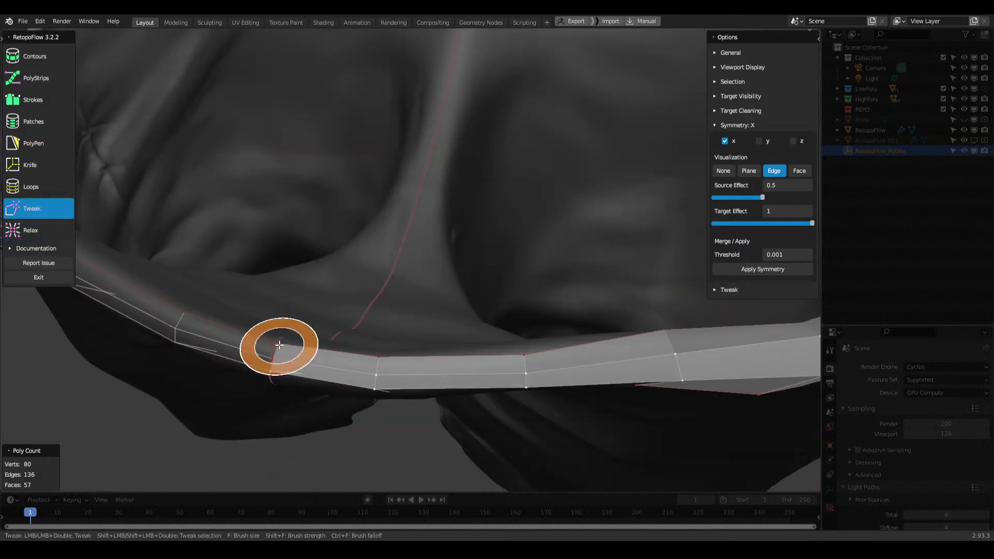
{"action": "key", "text": "9"}
{"action": "mouse_move", "coordinate": [670, 335]}
{"action": "middle_mouse_down"}
{"action": "mouse_move", "coordinate": [543, 378]}
{"action": "mouse_move", "coordinate": [337, 401]}
{"action": "mouse_move", "coordinate": [391, 296]}
{"action": "mouse_move", "coordinate": [433, 343]}
{"action": "middle_mouse_up"}
{"action": "key", "text": "9"}
{"action": "mouse_move", "coordinate": [600, 327]}
{"action": "middle_mouse_down"}
{"action": "mouse_move", "coordinate": [402, 417]}
{"action": "mouse_move", "coordinate": [406, 407]}
{"action": "middle_mouse_up"}
{"action": "mouse_move", "coordinate": [595, 333]}
{"action": "middle_mouse_down"}
{"action": "mouse_move", "coordinate": [399, 378]}
{"action": "mouse_move", "coordinate": [536, 54]}
{"action": "mouse_move", "coordinate": [388, 251]}
{"action": "mouse_move", "coordinate": [520, 72]}
{"action": "middle_mouse_up"}
{"action": "key", "text": "9"}
Step: Smooth the band's lower edge with the Relax and Tweak brushes
{"action": "mouse_move", "coordinate": [496, 31]}
{"action": "middle_mouse_down"}
{"action": "mouse_move", "coordinate": [466, 348]}
{"action": "mouse_move", "coordinate": [328, 371]}
{"action": "mouse_move", "coordinate": [493, 255]}
{"action": "mouse_move", "coordinate": [543, 302]}
{"action": "middle_mouse_up"}
{"action": "key", "text": "8"}
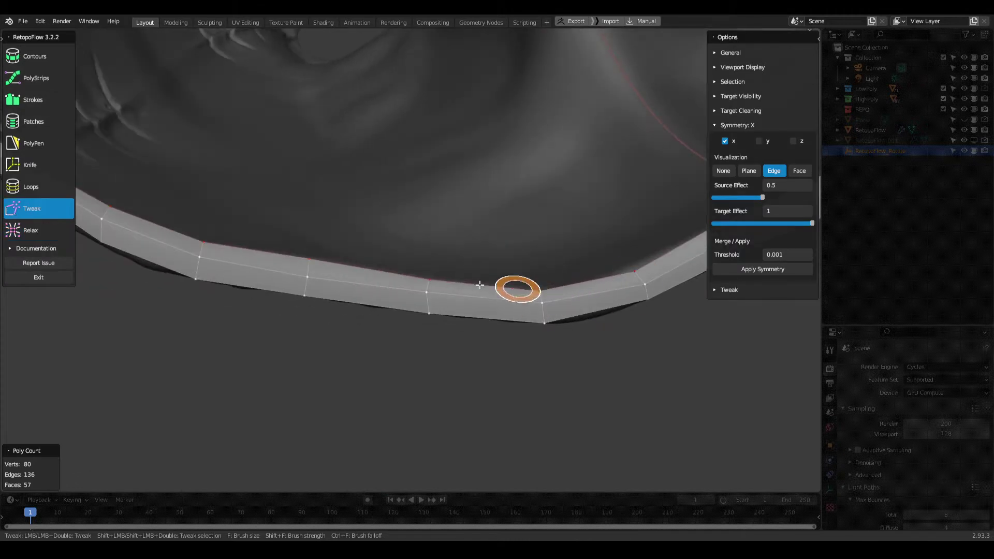
{"action": "key", "text": "9"}
{"action": "mouse_move", "coordinate": [307, 266]}
{"action": "middle_mouse_down"}
{"action": "mouse_move", "coordinate": [416, 309]}
{"action": "mouse_move", "coordinate": [480, 206]}
{"action": "middle_mouse_up"}
{"action": "key", "text": "9"}
{"action": "key", "text": "8"}
Step: Keep alternating Relax and Tweak around the whole waistband ring
{"action": "middle_click_drag", "start_coordinate": [417, 308], "coordinate": [539, 317]}
{"action": "key", "text": "9"}
{"action": "key", "text": "8"}
{"action": "key", "text": "9"}
{"action": "mouse_move", "coordinate": [249, 351]}
{"action": "middle_mouse_down"}
{"action": "mouse_move", "coordinate": [266, 434]}
{"action": "mouse_move", "coordinate": [350, 344]}
{"action": "mouse_move", "coordinate": [317, 355]}
{"action": "mouse_move", "coordinate": [391, 435]}
{"action": "mouse_move", "coordinate": [339, 372]}
{"action": "mouse_move", "coordinate": [206, 393]}
{"action": "mouse_move", "coordinate": [365, 333]}
{"action": "mouse_move", "coordinate": [355, 373]}
{"action": "mouse_move", "coordinate": [387, 303]}
{"action": "mouse_move", "coordinate": [311, 290]}
{"action": "mouse_move", "coordinate": [355, 262]}
{"action": "mouse_move", "coordinate": [517, 295]}
{"action": "middle_mouse_up"}
{"action": "key", "text": "8"}
{"action": "key", "text": "9"}
{"action": "key", "text": "8"}
Step: Draw a Strokes strip running down the front from the waistband toward the crotch
{"action": "key", "text": "3"}
{"action": "left_click_drag", "start_coordinate": [381, 321], "coordinate": [556, 300]}
{"action": "mouse_move", "coordinate": [555, 299]}
{"action": "middle_mouse_down"}
{"action": "mouse_move", "coordinate": [526, 337]}
{"action": "mouse_move", "coordinate": [550, 313]}
{"action": "mouse_move", "coordinate": [388, 329]}
{"action": "mouse_move", "coordinate": [409, 268]}
{"action": "mouse_move", "coordinate": [484, 334]}
{"action": "mouse_move", "coordinate": [500, 304]}
{"action": "mouse_move", "coordinate": [182, 174]}
{"action": "middle_mouse_up"}
{"action": "key", "text": "3"}
{"action": "key", "text": "3"}
Step: Draw a PolyStrips strip across the hips, extending it around the back with a small end quad
{"action": "key", "text": "8"}
{"action": "key", "text": "2"}
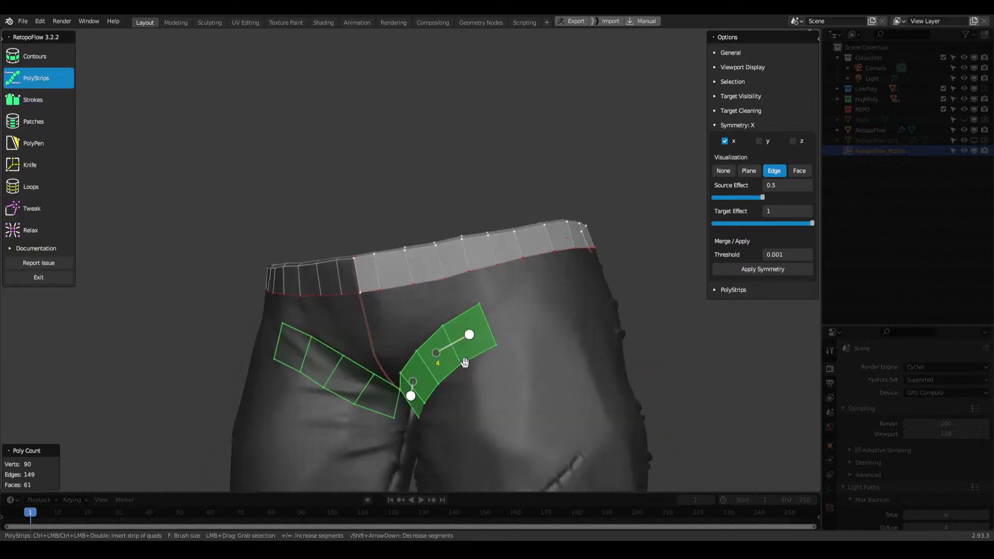
{"action": "mouse_move", "coordinate": [462, 331]}
{"action": "middle_mouse_down"}
{"action": "mouse_move", "coordinate": [577, 300]}
{"action": "mouse_move", "coordinate": [355, 288]}
{"action": "mouse_move", "coordinate": [222, 229]}
{"action": "middle_mouse_up"}
{"action": "left_click_drag", "start_coordinate": [222, 229], "coordinate": [388, 345]}
{"action": "mouse_move", "coordinate": [389, 344]}
{"action": "middle_mouse_down"}
{"action": "mouse_move", "coordinate": [278, 227]}
{"action": "mouse_move", "coordinate": [334, 255]}
{"action": "mouse_move", "coordinate": [337, 370]}
{"action": "middle_mouse_up"}
{"action": "left_click_drag", "start_coordinate": [338, 371], "coordinate": [351, 395]}
{"action": "mouse_move", "coordinate": [351, 395]}
{"action": "middle_mouse_down"}
{"action": "mouse_move", "coordinate": [597, 436]}
{"action": "mouse_move", "coordinate": [272, 239]}
{"action": "mouse_move", "coordinate": [402, 300]}
{"action": "mouse_move", "coordinate": [369, 317]}
{"action": "mouse_move", "coordinate": [466, 367]}
{"action": "mouse_move", "coordinate": [324, 302]}
{"action": "middle_mouse_up"}
Step: Adjust the hip strip, toggling between PolyStrips and vertex moving while orbiting
{"action": "key", "text": "t"}
{"action": "key", "text": "2"}
{"action": "key", "text": "t"}
{"action": "mouse_move", "coordinate": [351, 360]}
{"action": "middle_mouse_down"}
{"action": "mouse_move", "coordinate": [486, 357]}
{"action": "mouse_move", "coordinate": [329, 300]}
{"action": "mouse_move", "coordinate": [398, 309]}
{"action": "middle_mouse_up"}
{"action": "mouse_move", "coordinate": [462, 371]}
{"action": "middle_mouse_down"}
{"action": "mouse_move", "coordinate": [412, 337]}
{"action": "mouse_move", "coordinate": [520, 290]}
{"action": "middle_mouse_up"}
{"action": "key", "text": "t"}
{"action": "key", "text": "2"}
{"action": "mouse_move", "coordinate": [542, 325]}
{"action": "middle_mouse_down"}
{"action": "mouse_move", "coordinate": [503, 324]}
{"action": "mouse_move", "coordinate": [442, 295]}
{"action": "mouse_move", "coordinate": [490, 330]}
{"action": "mouse_move", "coordinate": [410, 422]}
{"action": "mouse_move", "coordinate": [504, 402]}
{"action": "middle_mouse_up"}
{"action": "key", "text": "2"}
{"action": "key", "text": "t"}
Step: Knife two cuts across the hip band
{"action": "key", "text": "2"}
{"action": "left_click", "coordinate": [432, 340]}
{"action": "middle_click_drag", "start_coordinate": [432, 340], "coordinate": [455, 335]}
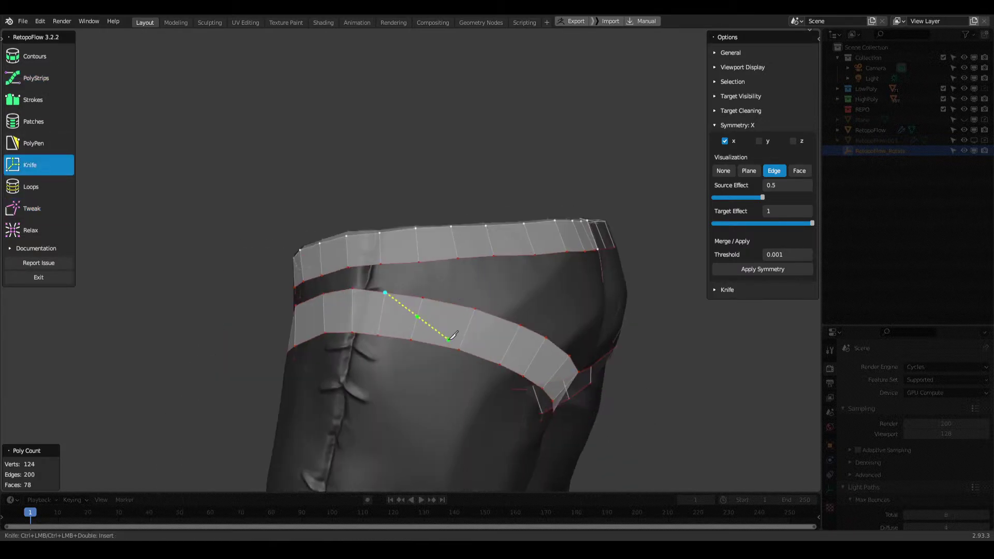
{"action": "left_click", "coordinate": [452, 297]}
{"action": "middle_click_drag", "start_coordinate": [452, 297], "coordinate": [202, 148]}
{"action": "key", "text": "2"}
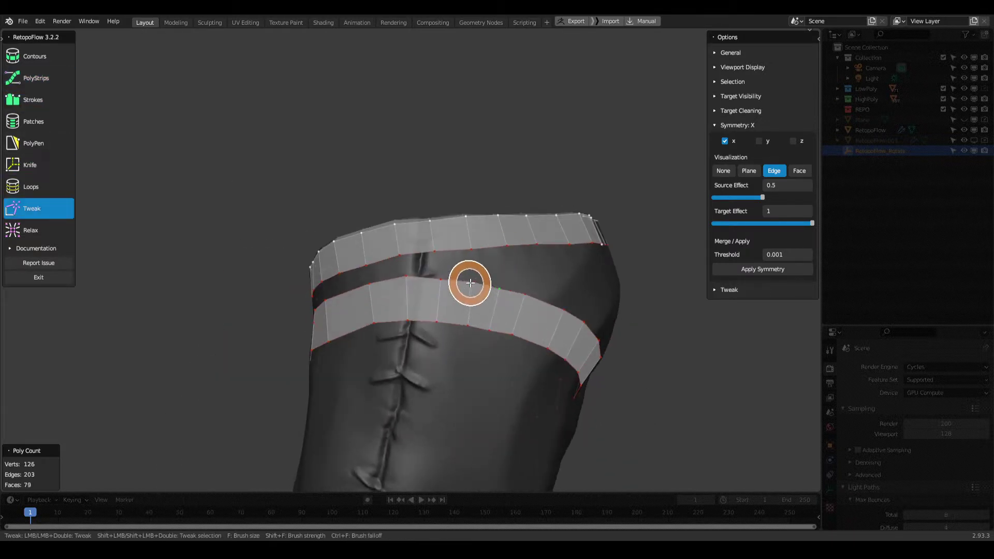
Step: Review the hips from the rear, toggling between Strokes and vertex moving
{"action": "key", "text": "3"}
{"action": "middle_click_drag", "start_coordinate": [538, 296], "coordinate": [471, 325]}
{"action": "key", "text": "t"}
{"action": "key", "text": "3"}
{"action": "mouse_move", "coordinate": [411, 277]}
{"action": "middle_mouse_down"}
{"action": "mouse_move", "coordinate": [584, 328]}
{"action": "mouse_move", "coordinate": [315, 321]}
{"action": "mouse_move", "coordinate": [391, 355]}
{"action": "middle_mouse_up"}
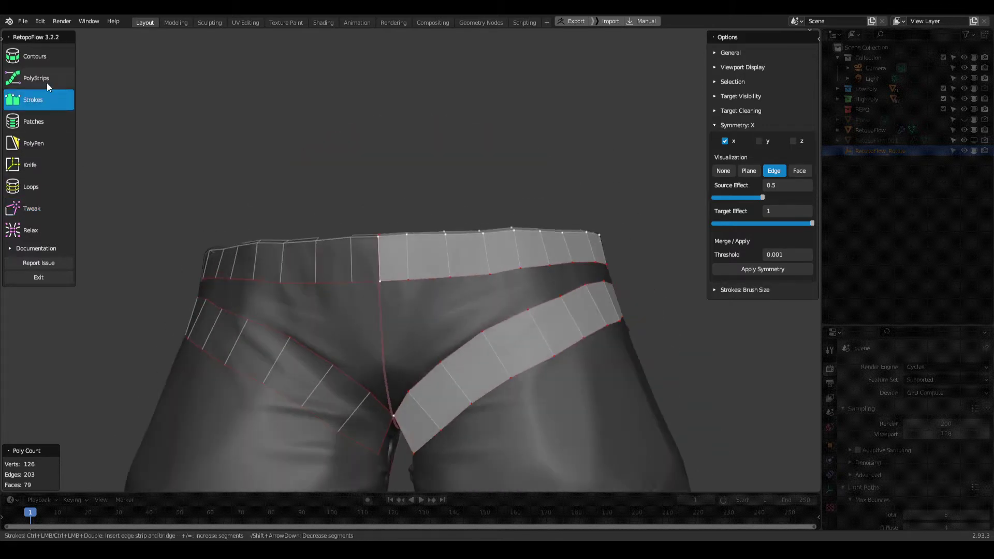
Step: Connect the waistband to the hip band with two new edges using PolyPen
{"action": "middle_click_drag", "start_coordinate": [552, 302], "coordinate": [482, 302]}
{"action": "key", "text": "t"}
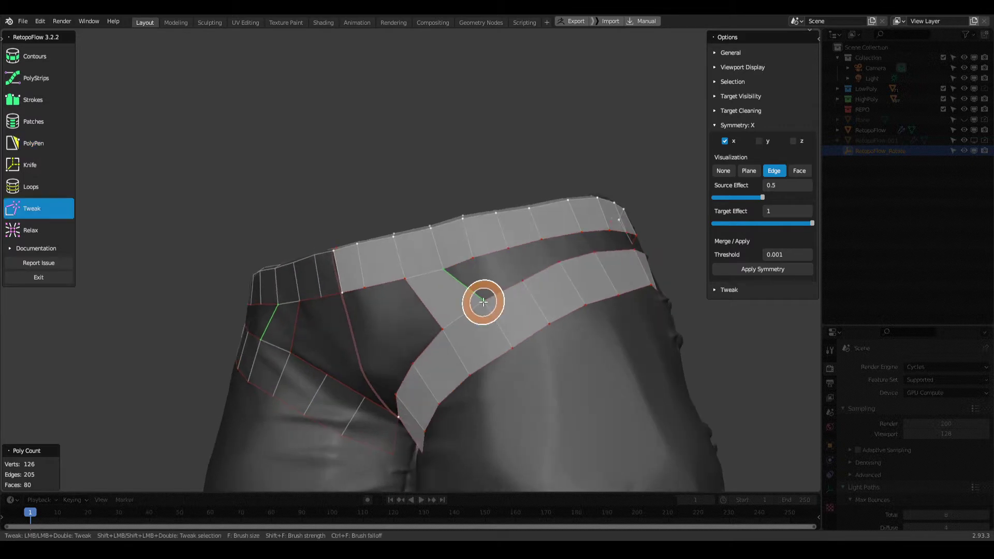
{"action": "key", "text": "5"}
{"action": "mouse_move", "coordinate": [473, 260]}
{"action": "middle_mouse_down"}
{"action": "mouse_move", "coordinate": [469, 248]}
{"action": "mouse_move", "coordinate": [579, 256]}
{"action": "middle_mouse_up"}
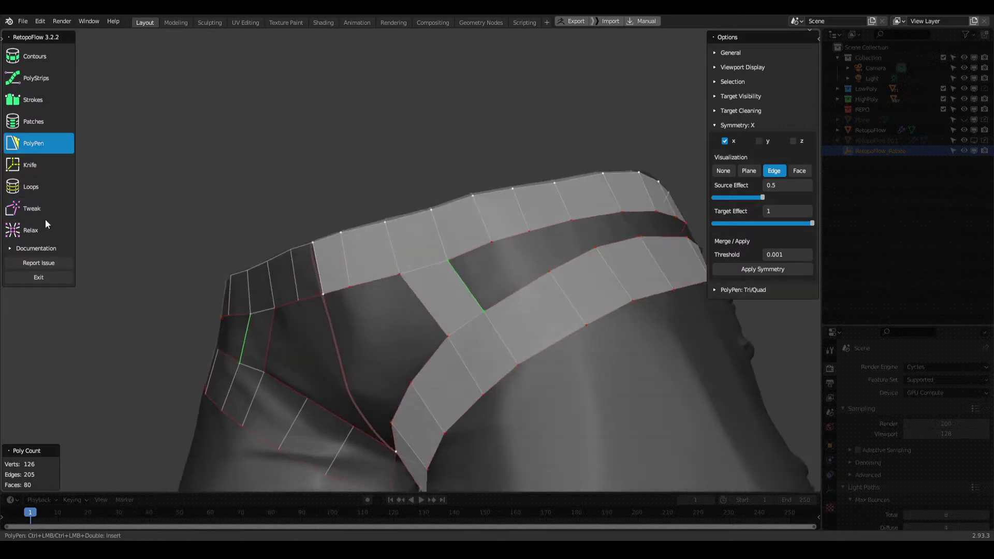
{"action": "left_click", "coordinate": [563, 350]}
{"action": "middle_click_drag", "start_coordinate": [563, 350], "coordinate": [548, 282]}
{"action": "key", "text": "t"}
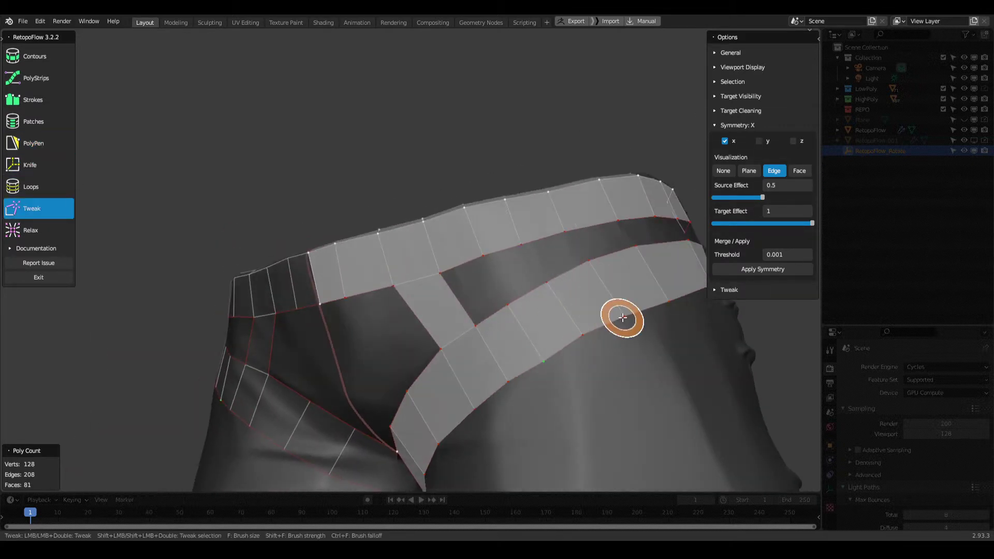
{"action": "middle_click_drag", "start_coordinate": [623, 318], "coordinate": [537, 344]}
{"action": "left_click", "coordinate": [593, 297]}
{"action": "mouse_move", "coordinate": [593, 297]}
{"action": "middle_mouse_down"}
{"action": "mouse_move", "coordinate": [659, 304]}
{"action": "mouse_move", "coordinate": [275, 169]}
{"action": "mouse_move", "coordinate": [437, 284]}
{"action": "mouse_move", "coordinate": [461, 270]}
{"action": "mouse_move", "coordinate": [471, 286]}
{"action": "mouse_move", "coordinate": [433, 315]}
{"action": "middle_mouse_up"}
Step: Fill a face between the bands, relax it, and fill the triangular gap at the rear hips
{"action": "key", "text": "5"}
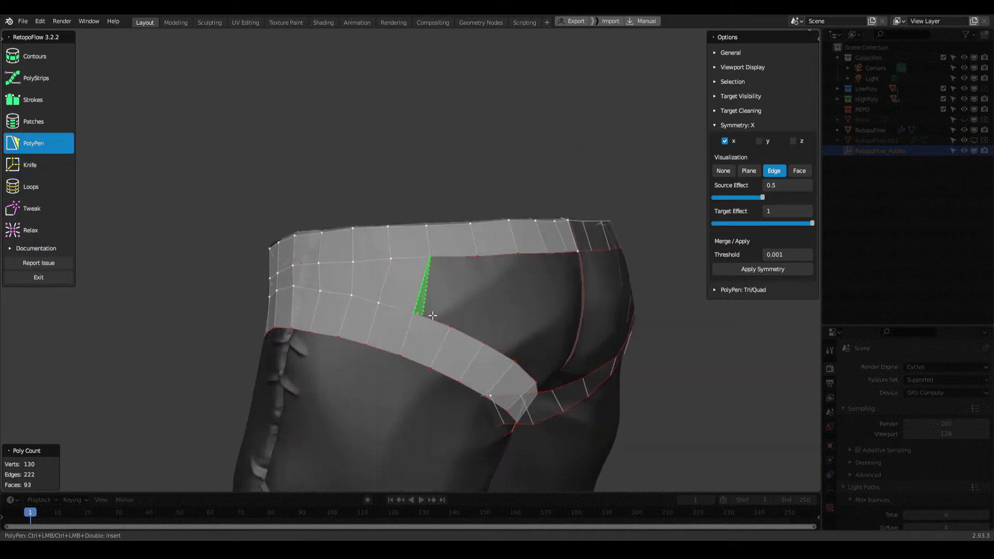
{"action": "left_click", "coordinate": [503, 350]}
{"action": "middle_click_drag", "start_coordinate": [503, 350], "coordinate": [438, 232]}
{"action": "key", "text": "9"}
{"action": "middle_click_drag", "start_coordinate": [372, 319], "coordinate": [463, 291]}
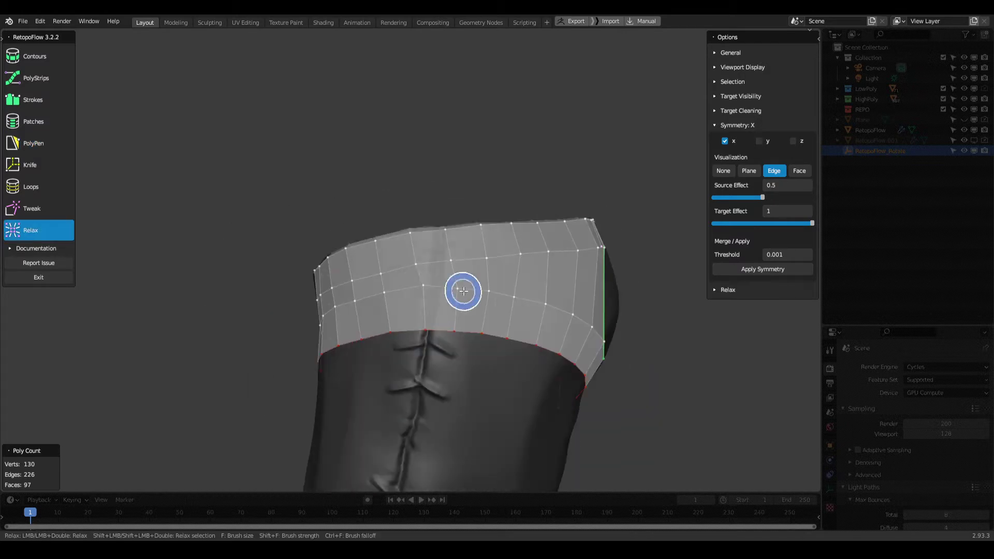
{"action": "middle_click_drag", "start_coordinate": [380, 297], "coordinate": [543, 281]}
{"action": "key", "text": "8"}
{"action": "mouse_move", "coordinate": [470, 301]}
{"action": "middle_mouse_down"}
{"action": "mouse_move", "coordinate": [505, 295]}
{"action": "mouse_move", "coordinate": [384, 290]}
{"action": "mouse_move", "coordinate": [526, 284]}
{"action": "mouse_move", "coordinate": [421, 260]}
{"action": "middle_mouse_up"}
{"action": "key", "text": "5"}
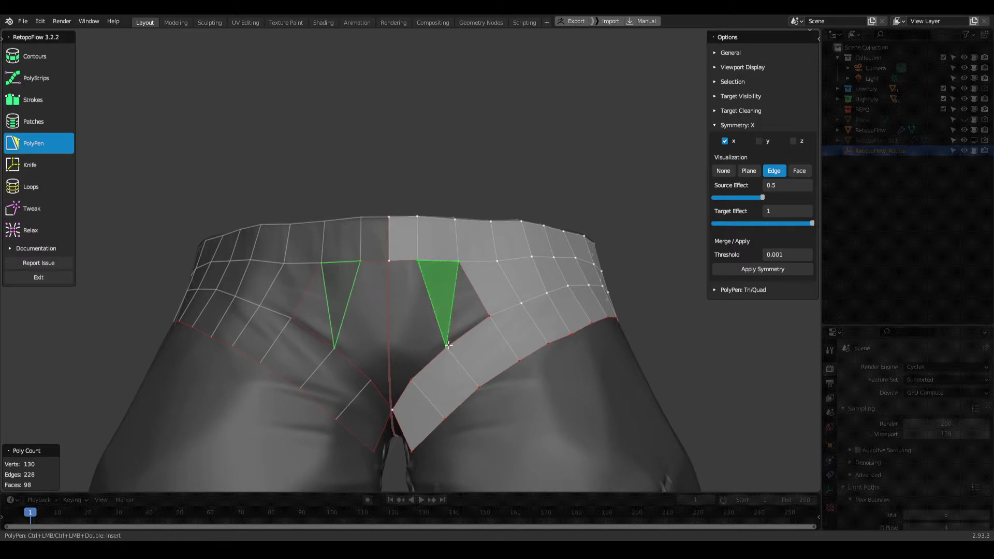
{"action": "middle_click_drag", "start_coordinate": [448, 345], "coordinate": [413, 378]}
{"action": "left_click", "coordinate": [397, 256]}
{"action": "mouse_move", "coordinate": [397, 255]}
{"action": "middle_mouse_down"}
{"action": "mouse_move", "coordinate": [373, 295]}
{"action": "mouse_move", "coordinate": [373, 357]}
{"action": "middle_mouse_up"}
Step: Knife a new edge through the filled area, then dissolve the unwanted edge
{"action": "key", "text": "6"}
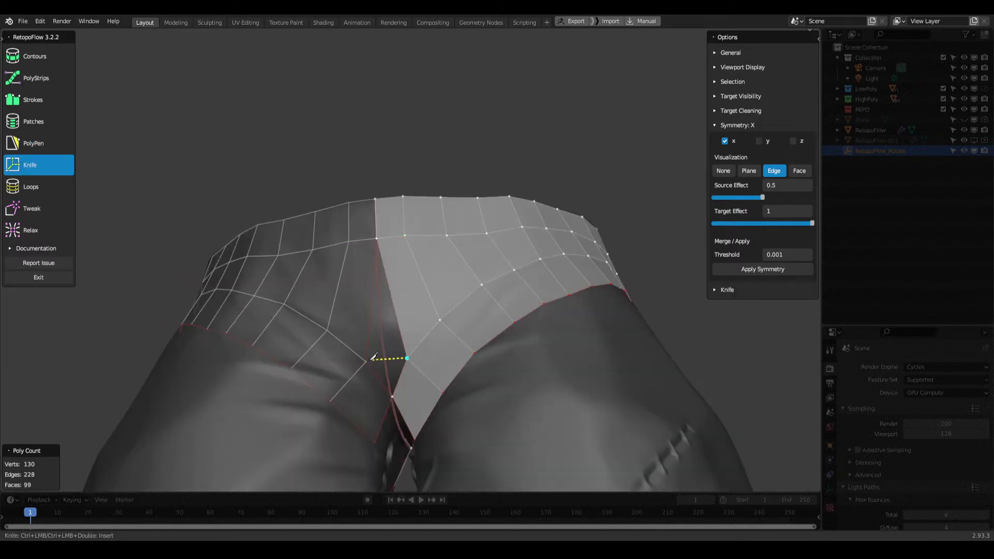
{"action": "left_click", "coordinate": [396, 291]}
{"action": "middle_click_drag", "start_coordinate": [396, 291], "coordinate": [455, 294]}
{"action": "key", "text": "x"}
{"action": "left_click", "coordinate": [473, 356]}
{"action": "scroll", "coordinate": [518, 316], "scroll_direction": "up", "scroll_amount": 2}
{"action": "scroll", "coordinate": [517, 315], "scroll_direction": "up", "scroll_amount": 3}
Step: Tweak the filled patch's vertices and undo the last few edits
{"action": "key", "text": "8"}
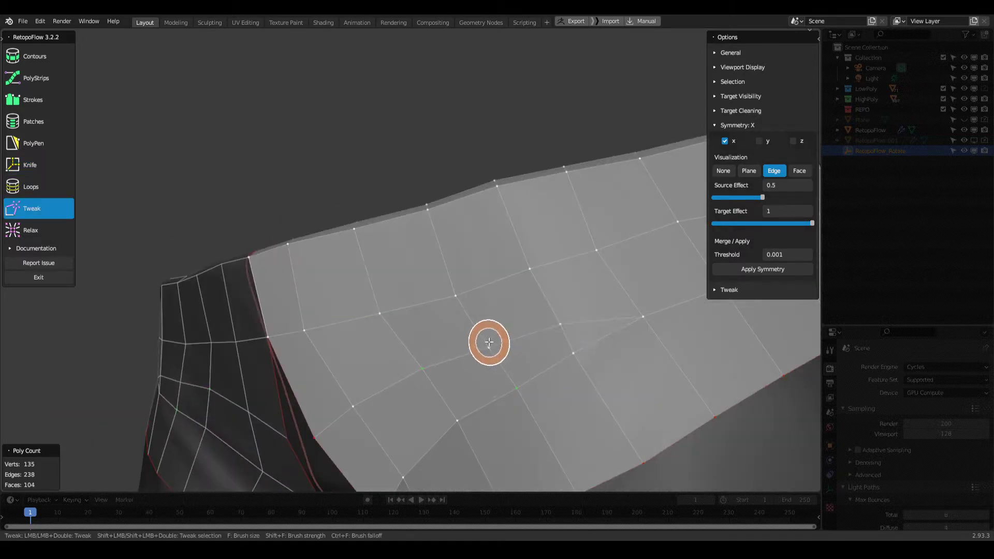
{"action": "scroll", "coordinate": [491, 344], "scroll_direction": "down", "scroll_amount": 3}
{"action": "mouse_move", "coordinate": [490, 345]}
{"action": "middle_mouse_down"}
{"action": "mouse_move", "coordinate": [410, 392]}
{"action": "mouse_move", "coordinate": [401, 340]}
{"action": "mouse_move", "coordinate": [572, 283]}
{"action": "middle_mouse_up"}
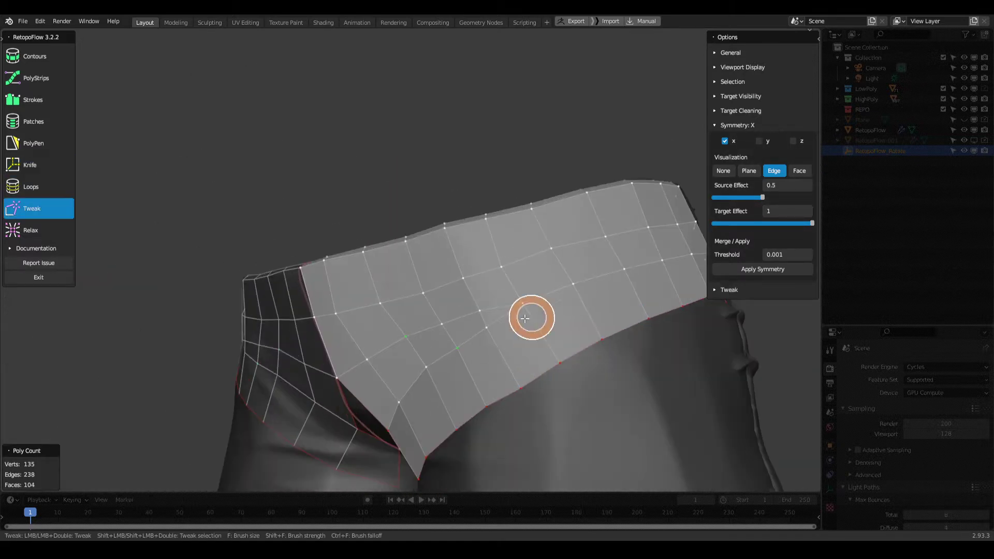
{"action": "key", "text": "8"}
{"action": "mouse_move", "coordinate": [444, 328]}
{"action": "middle_mouse_down"}
{"action": "mouse_move", "coordinate": [468, 327]}
{"action": "mouse_move", "coordinate": [452, 272]}
{"action": "mouse_move", "coordinate": [504, 282]}
{"action": "middle_mouse_up"}
{"action": "key", "text": "ctrl+z"}
{"action": "middle_click_drag", "start_coordinate": [463, 337], "coordinate": [311, 259]}
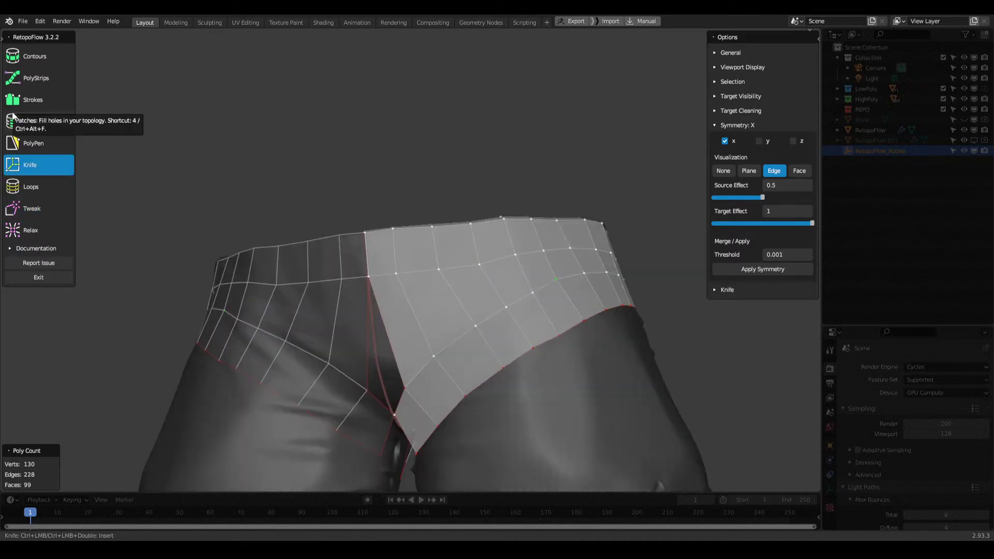
Step: Inspect the back of the pants while switching between Knife, Tweak and PolyPen
{"action": "mouse_move", "coordinate": [376, 339]}
{"action": "middle_mouse_down"}
{"action": "mouse_move", "coordinate": [406, 345]}
{"action": "mouse_move", "coordinate": [367, 291]}
{"action": "mouse_move", "coordinate": [383, 339]}
{"action": "mouse_move", "coordinate": [383, 321]}
{"action": "mouse_move", "coordinate": [355, 351]}
{"action": "mouse_move", "coordinate": [348, 328]}
{"action": "mouse_move", "coordinate": [449, 298]}
{"action": "middle_mouse_up"}
{"action": "key", "text": "6"}
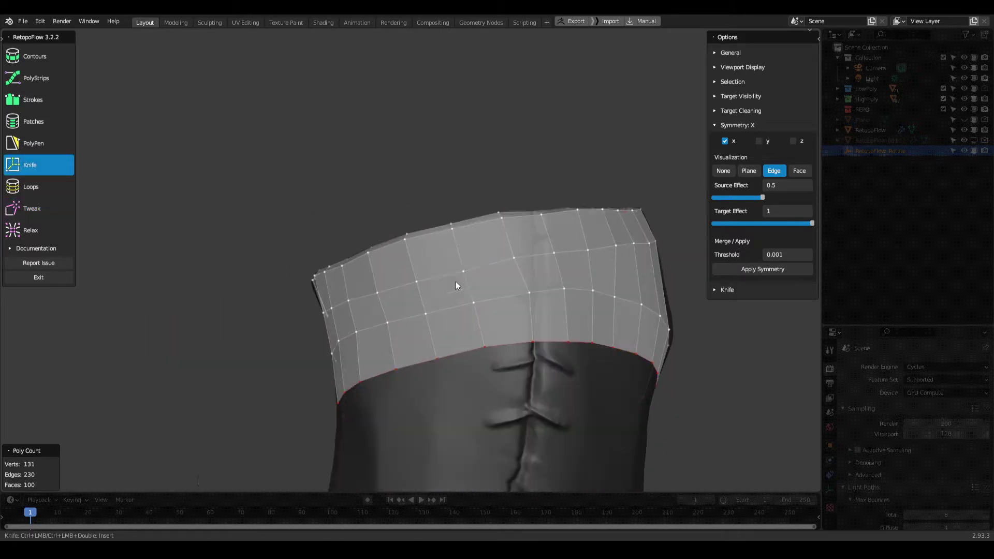
{"action": "key", "text": "6"}
{"action": "mouse_move", "coordinate": [376, 293]}
{"action": "middle_mouse_down"}
{"action": "mouse_move", "coordinate": [415, 324]}
{"action": "mouse_move", "coordinate": [48, 158]}
{"action": "middle_mouse_up"}
{"action": "mouse_move", "coordinate": [435, 302]}
{"action": "middle_mouse_down"}
{"action": "mouse_move", "coordinate": [421, 304]}
{"action": "mouse_move", "coordinate": [378, 237]}
{"action": "mouse_move", "coordinate": [427, 262]}
{"action": "mouse_move", "coordinate": [386, 254]}
{"action": "middle_mouse_up"}
{"action": "key", "text": "8"}
{"action": "key", "text": "7"}
{"action": "left_click", "coordinate": [36, 145]}
{"action": "middle_click_drag", "start_coordinate": [400, 295], "coordinate": [411, 293]}
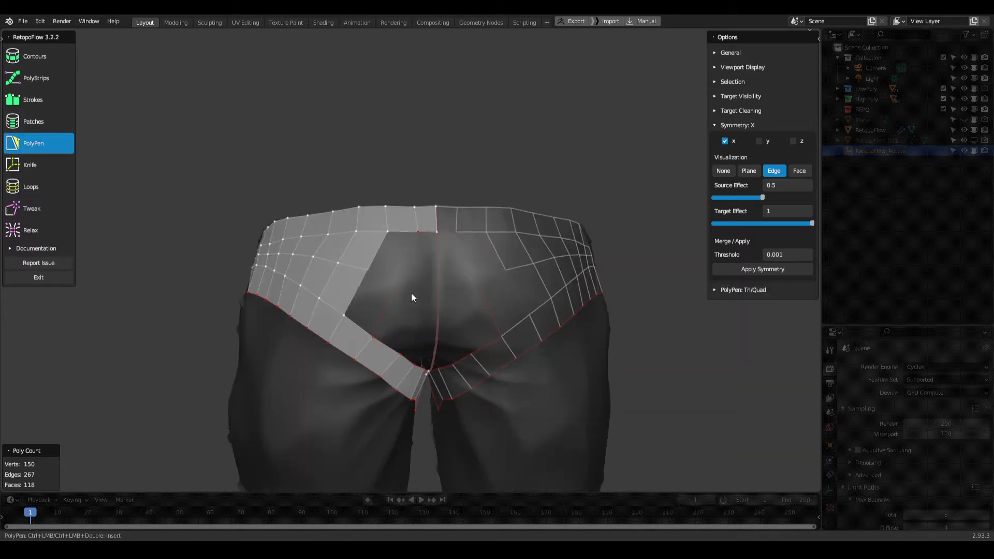
{"action": "scroll", "coordinate": [411, 293], "scroll_direction": "up", "scroll_amount": 4}
Step: Hide the retopology faces via Target Visibility to inspect the sculpt, then reveal them
{"action": "left_click", "coordinate": [714, 96]}
{"action": "left_click", "coordinate": [783, 125]}
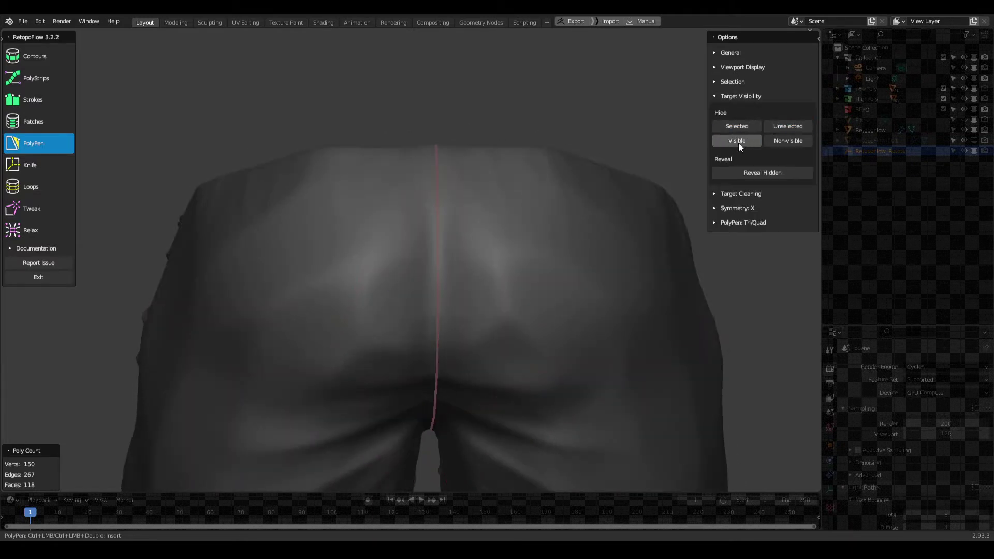
{"action": "left_click", "coordinate": [762, 172]}
{"action": "mouse_move", "coordinate": [465, 258]}
{"action": "middle_mouse_down"}
{"action": "mouse_move", "coordinate": [180, 275]}
{"action": "mouse_move", "coordinate": [388, 249]}
{"action": "middle_mouse_up"}
{"action": "scroll", "coordinate": [389, 249], "scroll_direction": "down", "scroll_amount": 2}
Step: Dissolve the unwanted mesh elements and exit RetopoFlow to the regular viewport
{"action": "key", "text": "9"}
{"action": "mouse_move", "coordinate": [388, 289]}
{"action": "middle_mouse_down"}
{"action": "mouse_move", "coordinate": [310, 247]}
{"action": "mouse_move", "coordinate": [455, 255]}
{"action": "mouse_move", "coordinate": [515, 244]}
{"action": "mouse_move", "coordinate": [406, 318]}
{"action": "mouse_move", "coordinate": [357, 285]}
{"action": "middle_mouse_up"}
{"action": "key", "text": "5"}
{"action": "scroll", "coordinate": [357, 286], "scroll_direction": "up", "scroll_amount": 2}
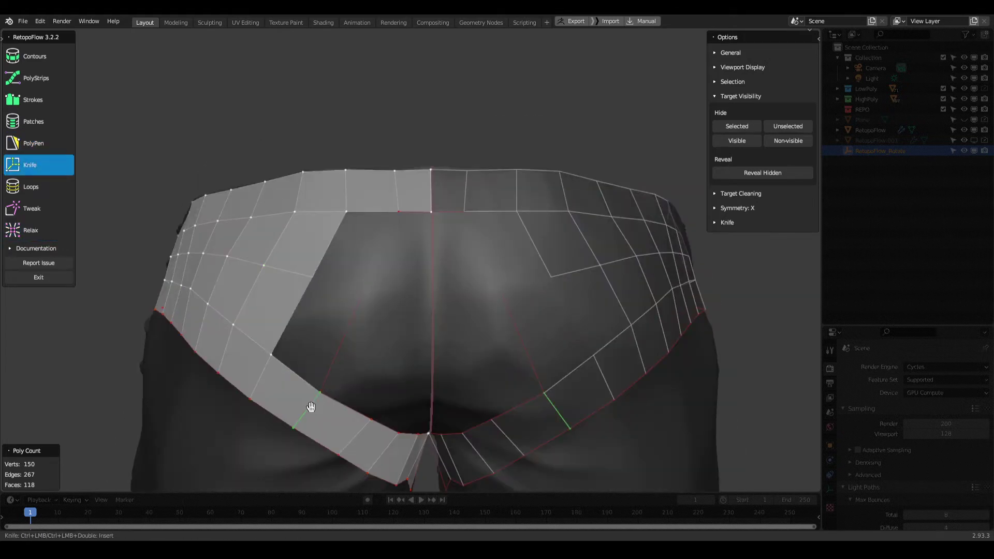
{"action": "key", "text": "x"}
{"action": "left_click", "coordinate": [323, 420]}
{"action": "key", "text": "Tab"}
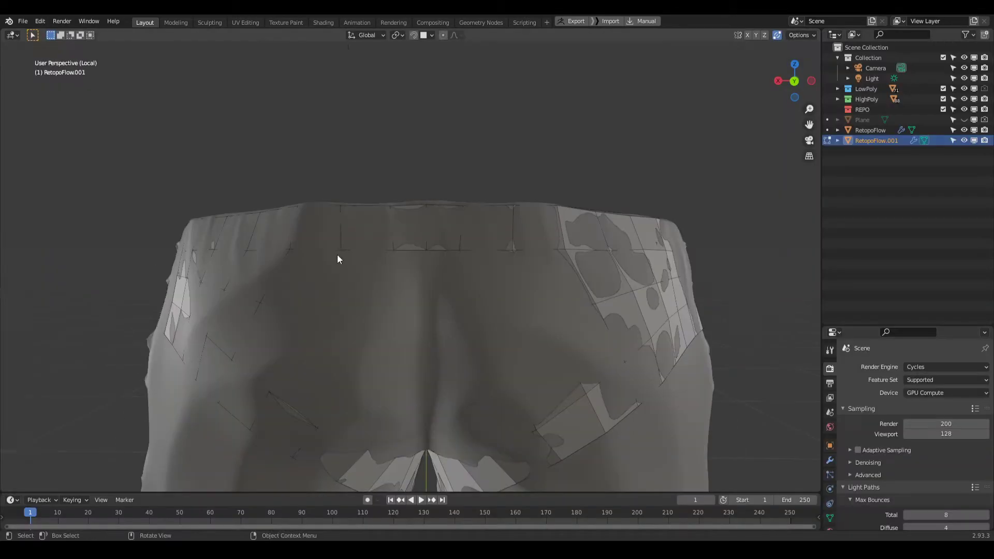
Step: Isolate the RetopoFlow.001 mesh and inspect a waistband face in face Edit Mode
{"action": "key", "text": "KP_Divide"}
{"action": "key", "text": "KP_Divide"}
{"action": "middle_click_drag", "start_coordinate": [209, 282], "coordinate": [195, 270]}
{"action": "key", "text": "Tab"}
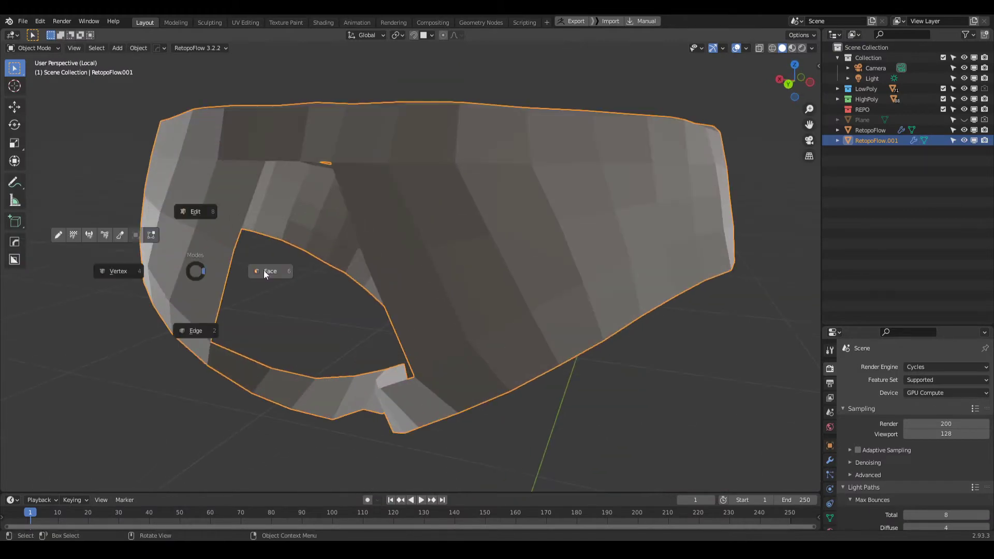
{"action": "left_click", "coordinate": [263, 269]}
{"action": "right_click", "coordinate": [198, 290]}
{"action": "left_click", "coordinate": [205, 199]}
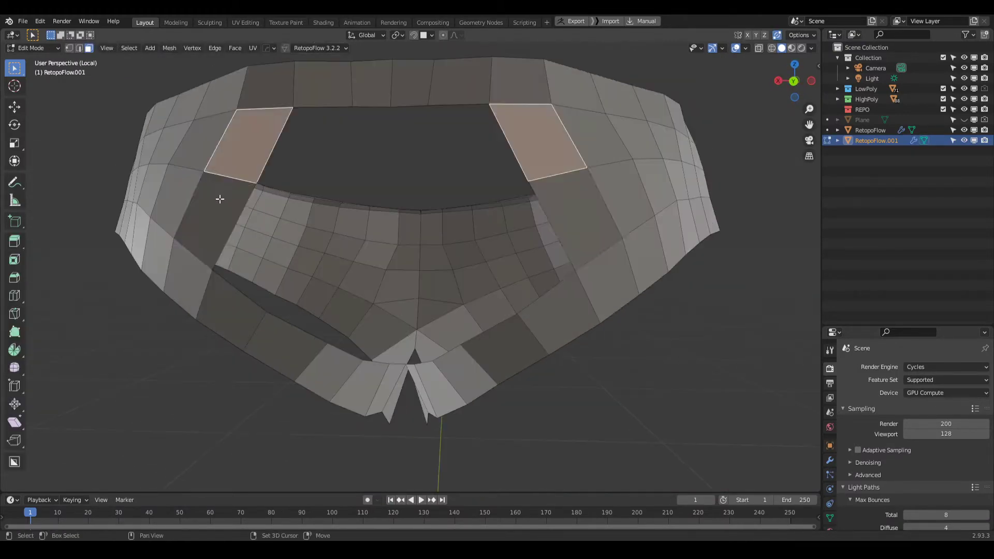
{"action": "middle_click_drag", "start_coordinate": [220, 198], "coordinate": [298, 200]}
Step: Show the full character in Object Mode, then re-isolate the pants mesh in Edit Mode
{"action": "key", "text": "KP_Divide"}
{"action": "key", "text": "Tab"}
{"action": "left_click", "coordinate": [384, 209]}
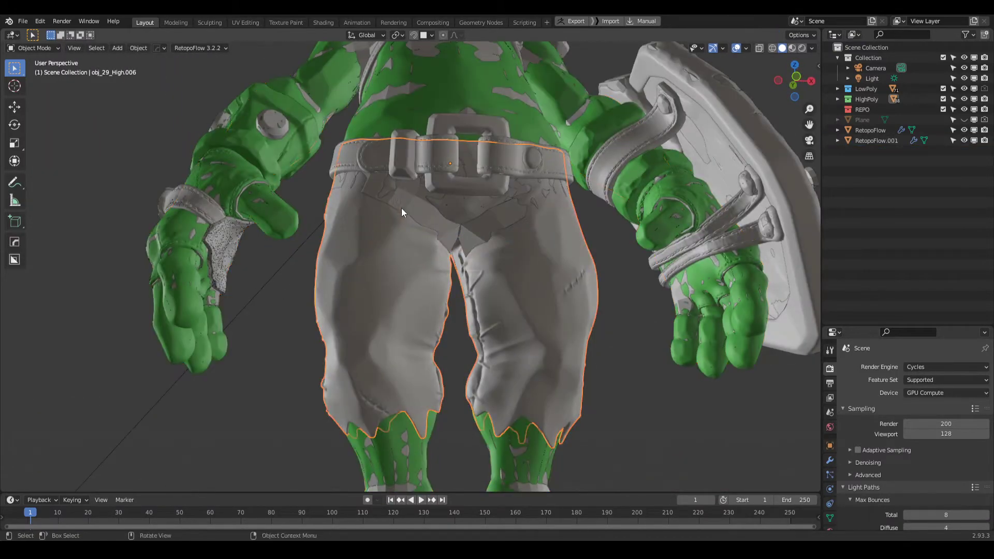
{"action": "key", "text": "KP_Divide"}
{"action": "key", "text": "Tab"}
{"action": "left_click", "coordinate": [295, 48]}
Step: Relaunch RetopoFlow with Strokes and add a triangle face near the crotch
{"action": "left_click", "coordinate": [321, 108]}
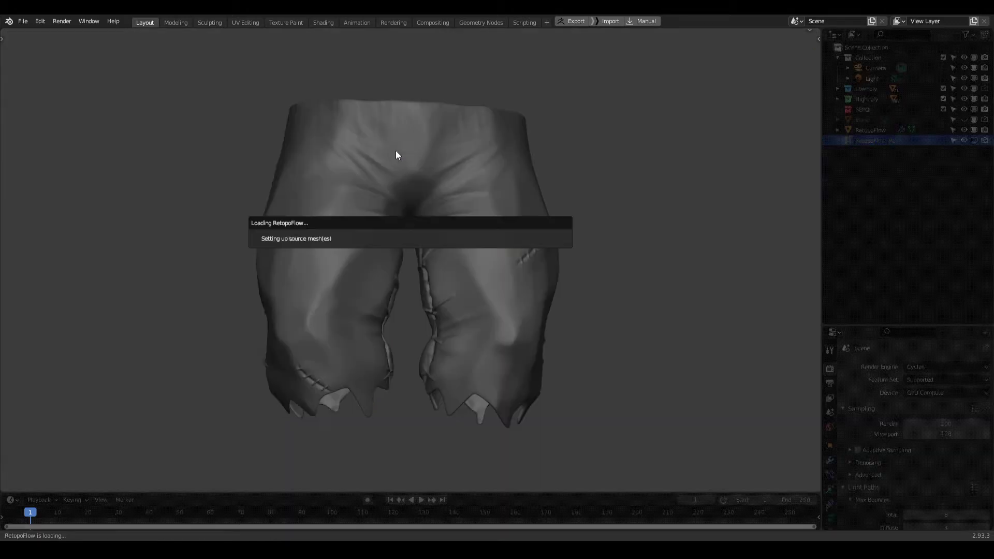
{"action": "middle_click_drag", "start_coordinate": [298, 275], "coordinate": [214, 154]}
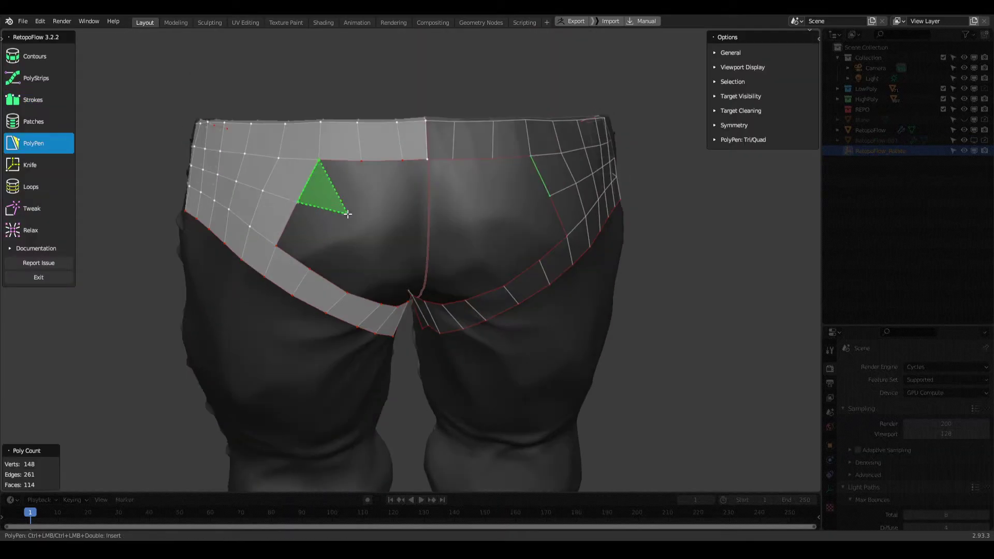
{"action": "middle_click_drag", "start_coordinate": [427, 160], "coordinate": [347, 212]}
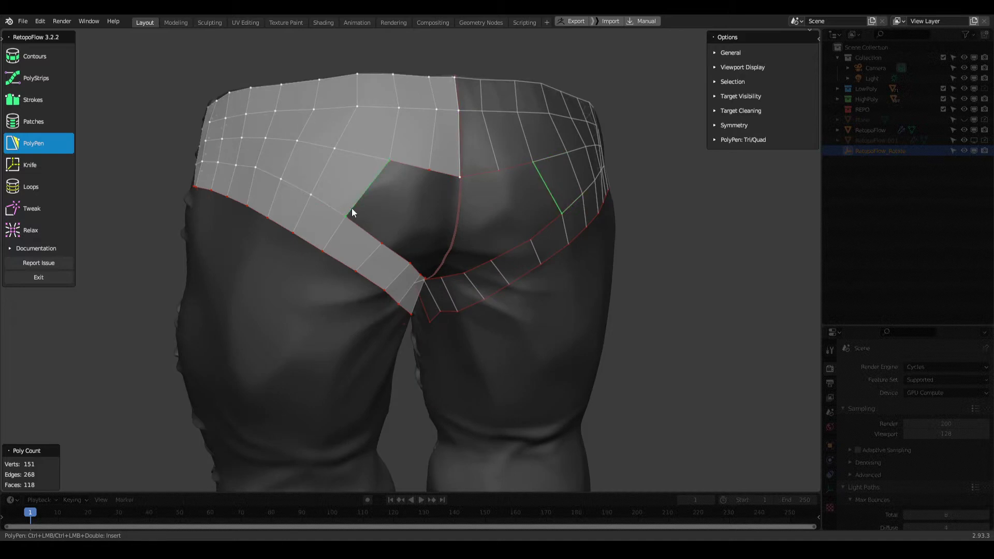
{"action": "mouse_move", "coordinate": [461, 176]}
{"action": "middle_mouse_down"}
{"action": "mouse_move", "coordinate": [412, 259]}
{"action": "mouse_move", "coordinate": [357, 196]}
{"action": "mouse_move", "coordinate": [382, 168]}
{"action": "middle_mouse_up"}
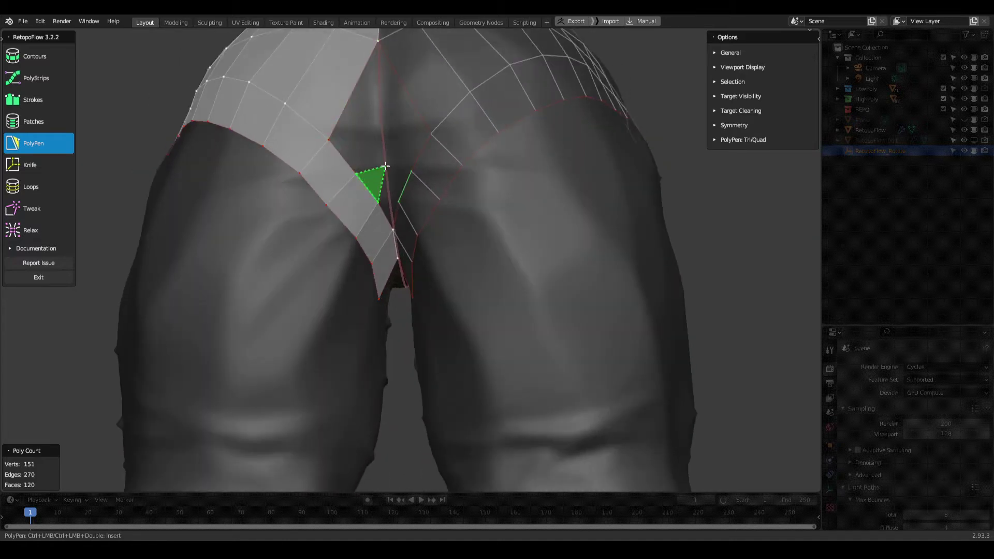
{"action": "left_click", "coordinate": [396, 229], "text": "ctrl"}
{"action": "middle_click_drag", "start_coordinate": [396, 228], "coordinate": [355, 193]}
Step: Knife a new edge across the back panel of the pants
{"action": "key", "text": "7"}
{"action": "middle_click_drag", "start_coordinate": [275, 138], "coordinate": [248, 199]}
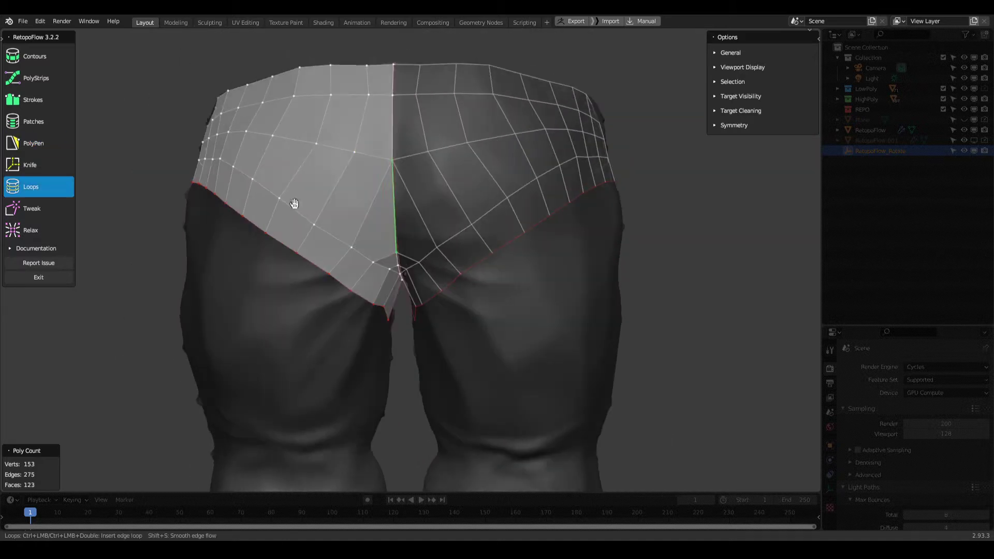
{"action": "middle_click_drag", "start_coordinate": [371, 206], "coordinate": [307, 173]}
{"action": "key", "text": "6"}
{"action": "left_click", "coordinate": [270, 130], "text": "ctrl"}
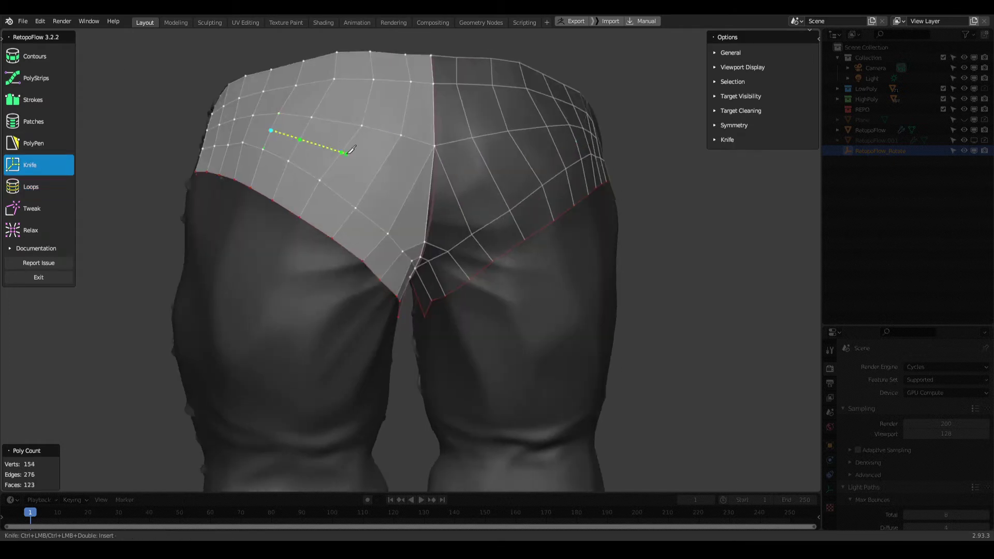
{"action": "left_click", "coordinate": [430, 197], "text": "ctrl"}
{"action": "mouse_move", "coordinate": [436, 193]}
{"action": "middle_mouse_down"}
{"action": "mouse_move", "coordinate": [433, 266]}
{"action": "mouse_move", "coordinate": [395, 230]}
{"action": "mouse_move", "coordinate": [390, 189]}
{"action": "mouse_move", "coordinate": [373, 167]}
{"action": "mouse_move", "coordinate": [393, 323]}
{"action": "middle_mouse_up"}
{"action": "key", "text": "8"}
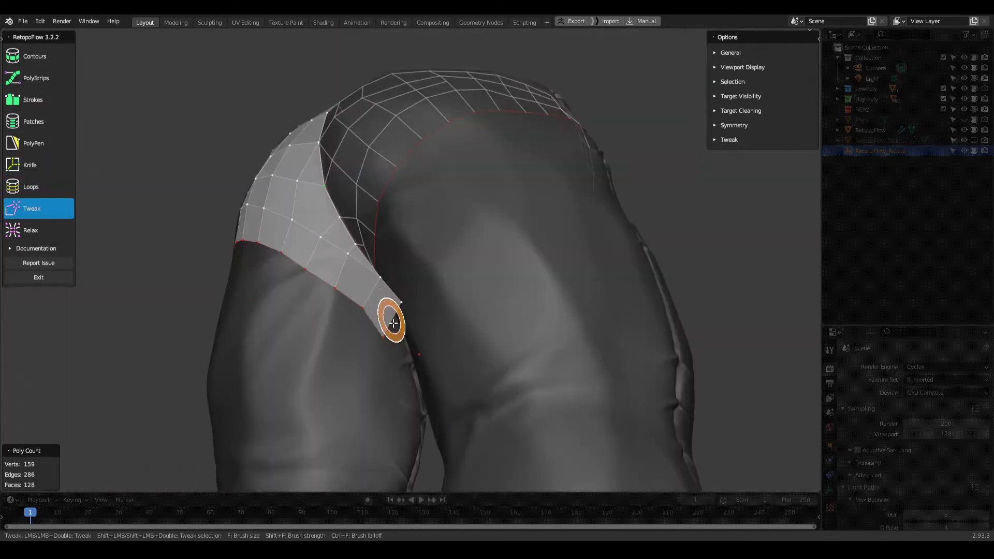
Step: Add faces closing the crotch gap from underneath and tweak the nearby vertices
{"action": "mouse_move", "coordinate": [298, 273]}
{"action": "middle_mouse_down"}
{"action": "mouse_move", "coordinate": [374, 297]}
{"action": "mouse_move", "coordinate": [340, 309]}
{"action": "mouse_move", "coordinate": [454, 369]}
{"action": "middle_mouse_up"}
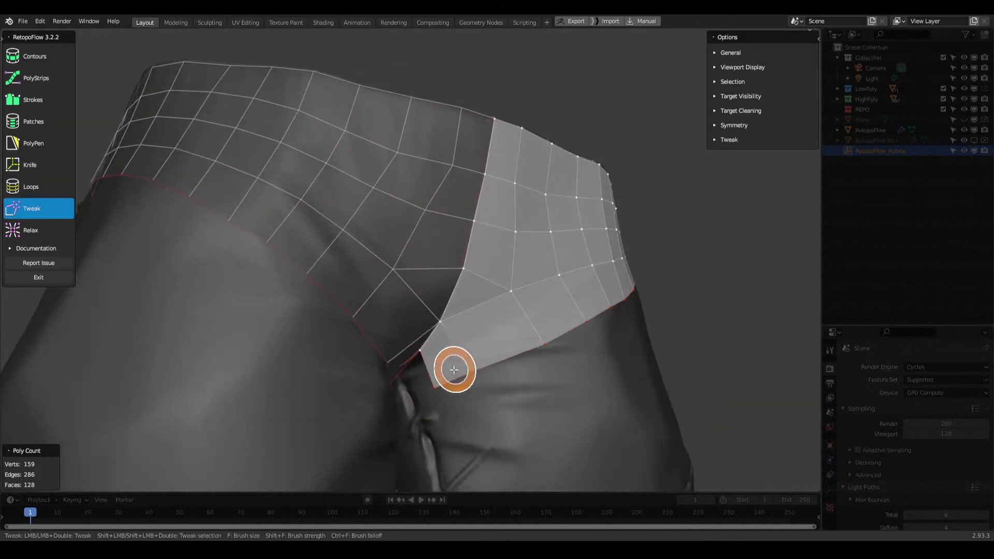
{"action": "middle_click_drag", "start_coordinate": [518, 347], "coordinate": [408, 262]}
{"action": "mouse_move", "coordinate": [452, 236]}
{"action": "middle_mouse_down"}
{"action": "mouse_move", "coordinate": [421, 221]}
{"action": "mouse_move", "coordinate": [355, 228]}
{"action": "mouse_move", "coordinate": [451, 184]}
{"action": "mouse_move", "coordinate": [381, 221]}
{"action": "mouse_move", "coordinate": [381, 315]}
{"action": "mouse_move", "coordinate": [413, 151]}
{"action": "mouse_move", "coordinate": [388, 104]}
{"action": "mouse_move", "coordinate": [411, 260]}
{"action": "middle_mouse_up"}
{"action": "scroll", "coordinate": [355, 228], "scroll_direction": "up", "scroll_amount": 3}
{"action": "left_click", "coordinate": [373, 226], "text": "ctrl"}
{"action": "key", "text": "5"}
{"action": "key", "text": "5"}
{"action": "scroll", "coordinate": [411, 259], "scroll_direction": "down", "scroll_amount": 3}
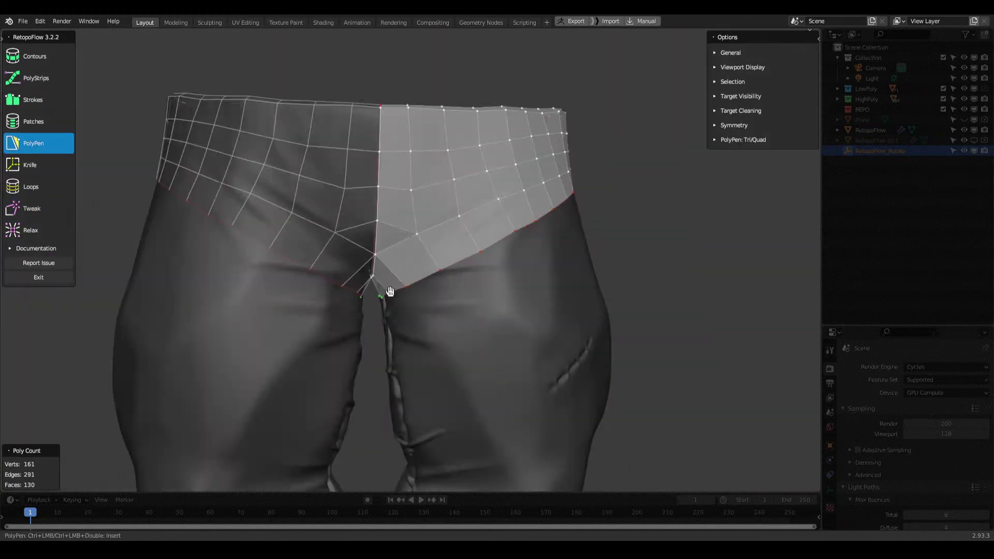
{"action": "key", "text": "8"}
{"action": "scroll", "coordinate": [455, 252], "scroll_direction": "up", "scroll_amount": 2}
{"action": "mouse_move", "coordinate": [516, 229]}
{"action": "middle_mouse_down"}
{"action": "mouse_move", "coordinate": [490, 217]}
{"action": "mouse_move", "coordinate": [433, 237]}
{"action": "mouse_move", "coordinate": [348, 246]}
{"action": "mouse_move", "coordinate": [391, 145]}
{"action": "middle_mouse_up"}
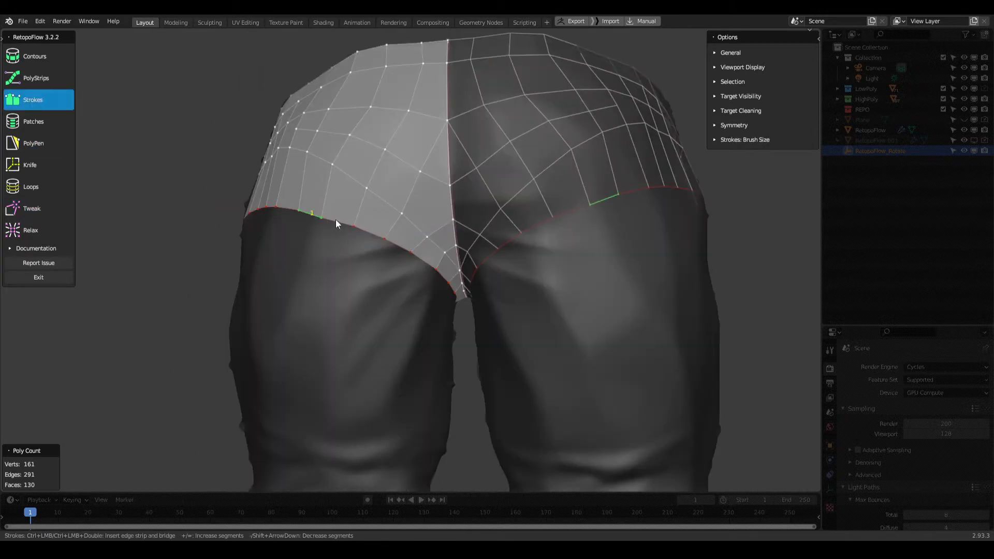
Step: Adjust the back panel vertices, alternating Relax, Tweak and Knife
{"action": "key", "text": "9"}
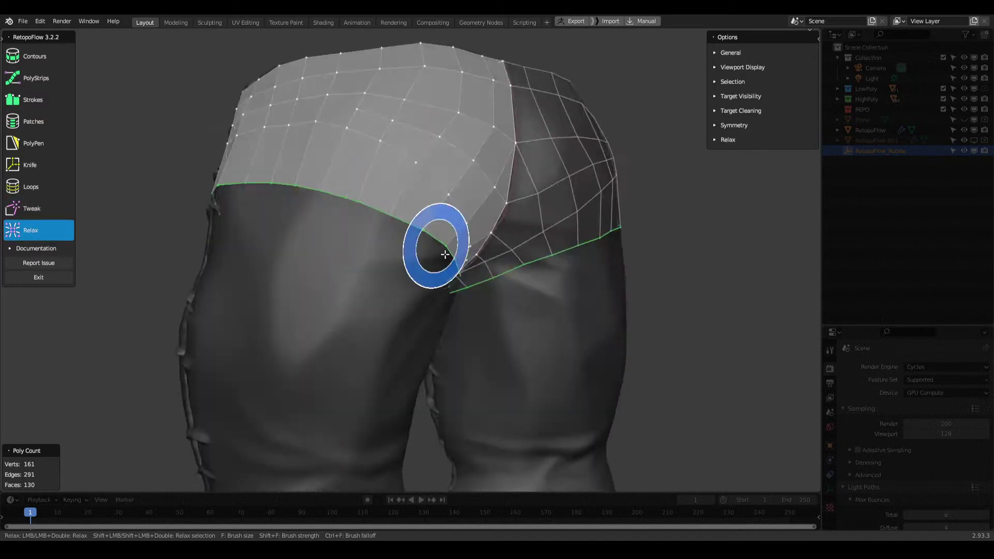
{"action": "key", "text": "8"}
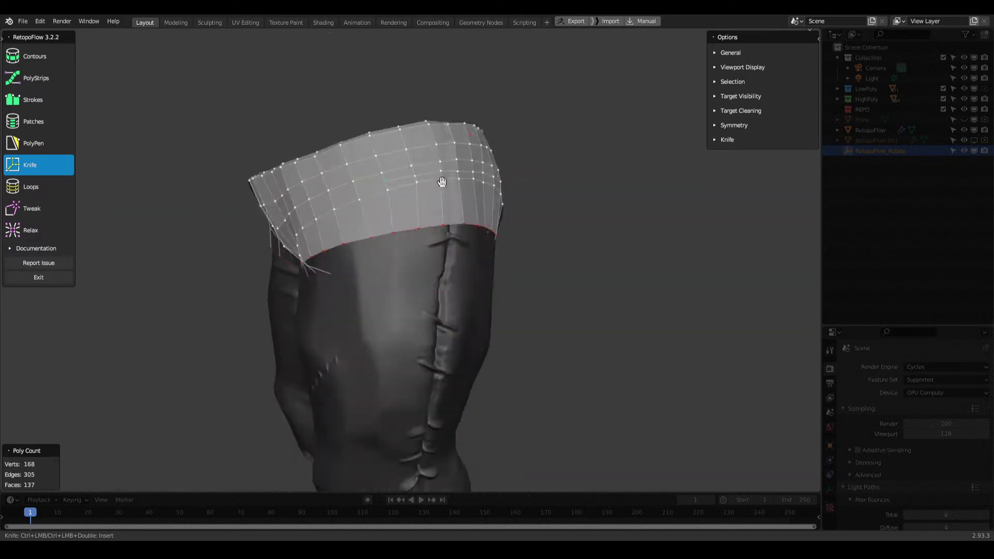
{"action": "key", "text": "9"}
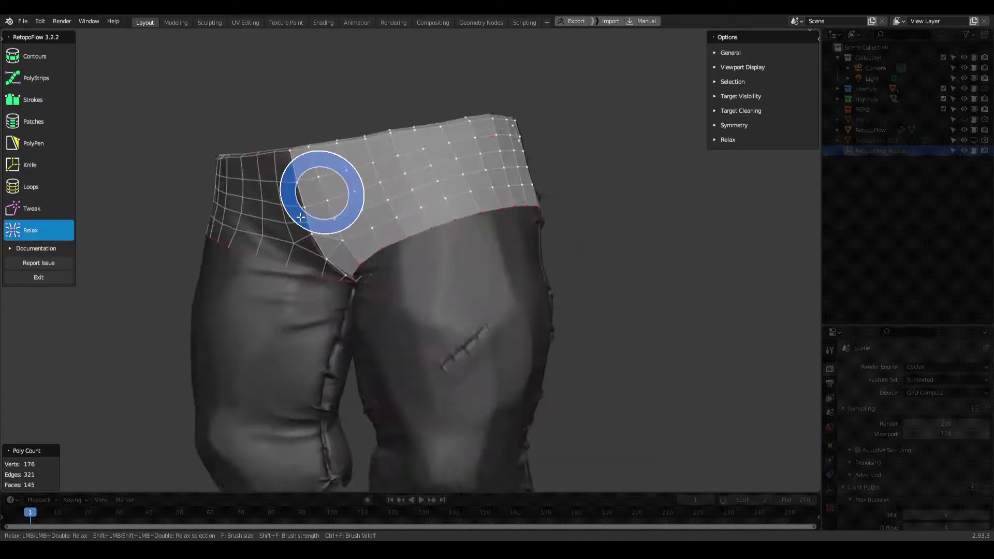
{"action": "key", "text": "6"}
{"action": "mouse_move", "coordinate": [549, 173]}
{"action": "middle_mouse_down"}
{"action": "mouse_move", "coordinate": [368, 208]}
{"action": "mouse_move", "coordinate": [413, 224]}
{"action": "mouse_move", "coordinate": [337, 246]}
{"action": "mouse_move", "coordinate": [484, 275]}
{"action": "mouse_move", "coordinate": [421, 233]}
{"action": "mouse_move", "coordinate": [457, 253]}
{"action": "mouse_move", "coordinate": [393, 239]}
{"action": "mouse_move", "coordinate": [414, 274]}
{"action": "middle_mouse_up"}
{"action": "key", "text": "8"}
{"action": "key", "text": "6"}
{"action": "key", "text": "8"}
{"action": "key", "text": "6"}
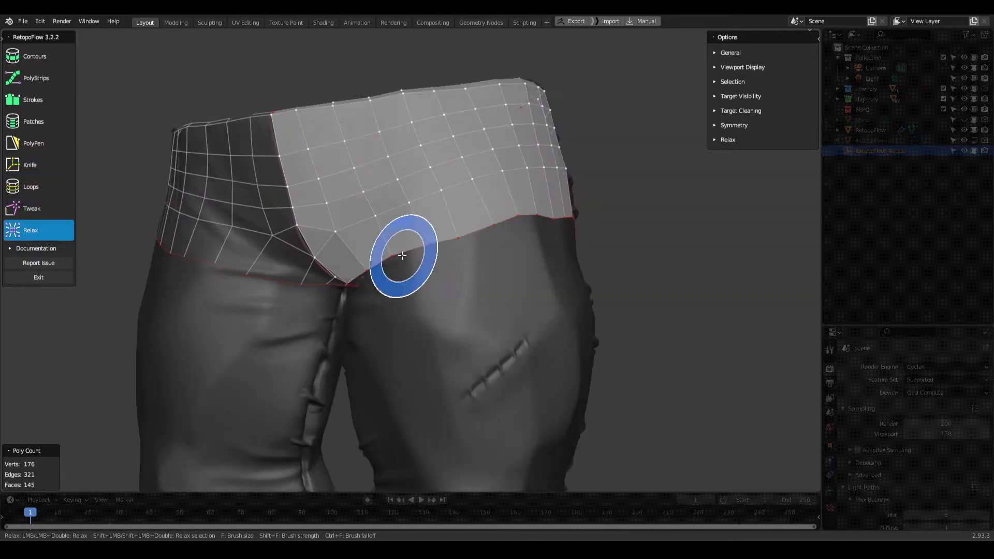
{"action": "mouse_move", "coordinate": [579, 214]}
{"action": "middle_mouse_down"}
{"action": "mouse_move", "coordinate": [473, 224]}
{"action": "mouse_move", "coordinate": [361, 270]}
{"action": "mouse_move", "coordinate": [422, 271]}
{"action": "mouse_move", "coordinate": [377, 248]}
{"action": "mouse_move", "coordinate": [446, 269]}
{"action": "mouse_move", "coordinate": [417, 278]}
{"action": "mouse_move", "coordinate": [367, 218]}
{"action": "middle_mouse_up"}
Step: Relax the back and side of the pants mesh further, switching with PolyPen
{"action": "key", "text": "9"}
{"action": "key", "text": "5"}
{"action": "key", "text": "9"}
{"action": "mouse_move", "coordinate": [444, 195]}
{"action": "middle_mouse_down"}
{"action": "mouse_move", "coordinate": [324, 191]}
{"action": "mouse_move", "coordinate": [425, 204]}
{"action": "mouse_move", "coordinate": [382, 251]}
{"action": "mouse_move", "coordinate": [241, 177]}
{"action": "mouse_move", "coordinate": [162, 162]}
{"action": "mouse_move", "coordinate": [346, 109]}
{"action": "middle_mouse_up"}
{"action": "key", "text": "5"}
{"action": "scroll", "coordinate": [345, 188], "scroll_direction": "down", "scroll_amount": 5}
{"action": "scroll", "coordinate": [378, 206], "scroll_direction": "up", "scroll_amount": 5}
{"action": "key", "text": "9"}
{"action": "key", "text": "5"}
{"action": "mouse_move", "coordinate": [358, 243]}
{"action": "middle_mouse_down"}
{"action": "mouse_move", "coordinate": [463, 275]}
{"action": "mouse_move", "coordinate": [366, 304]}
{"action": "mouse_move", "coordinate": [408, 256]}
{"action": "mouse_move", "coordinate": [445, 250]}
{"action": "mouse_move", "coordinate": [362, 262]}
{"action": "mouse_move", "coordinate": [475, 239]}
{"action": "mouse_move", "coordinate": [388, 255]}
{"action": "middle_mouse_up"}
{"action": "scroll", "coordinate": [427, 274], "scroll_direction": "down", "scroll_amount": 3}
Step: Add two contour rings below the hip band, extending the mesh down the thighs
{"action": "key", "text": "1"}
{"action": "left_click", "coordinate": [408, 258], "text": "ctrl"}
{"action": "key", "text": "9"}
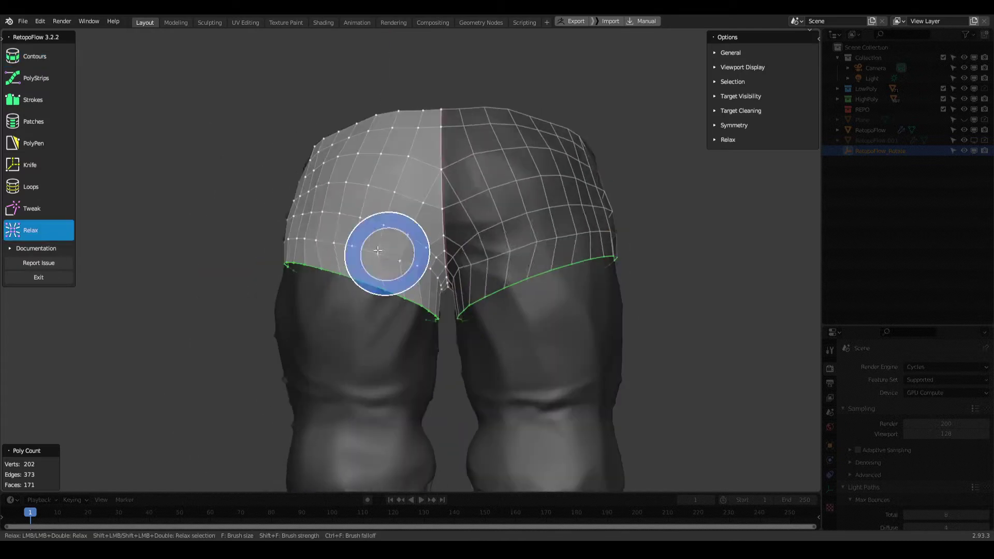
{"action": "mouse_move", "coordinate": [382, 307]}
{"action": "middle_mouse_down"}
{"action": "mouse_move", "coordinate": [440, 269]}
{"action": "mouse_move", "coordinate": [446, 239]}
{"action": "mouse_move", "coordinate": [382, 311]}
{"action": "middle_mouse_up"}
{"action": "key", "text": "1"}
{"action": "left_click", "coordinate": [394, 344], "text": "ctrl"}
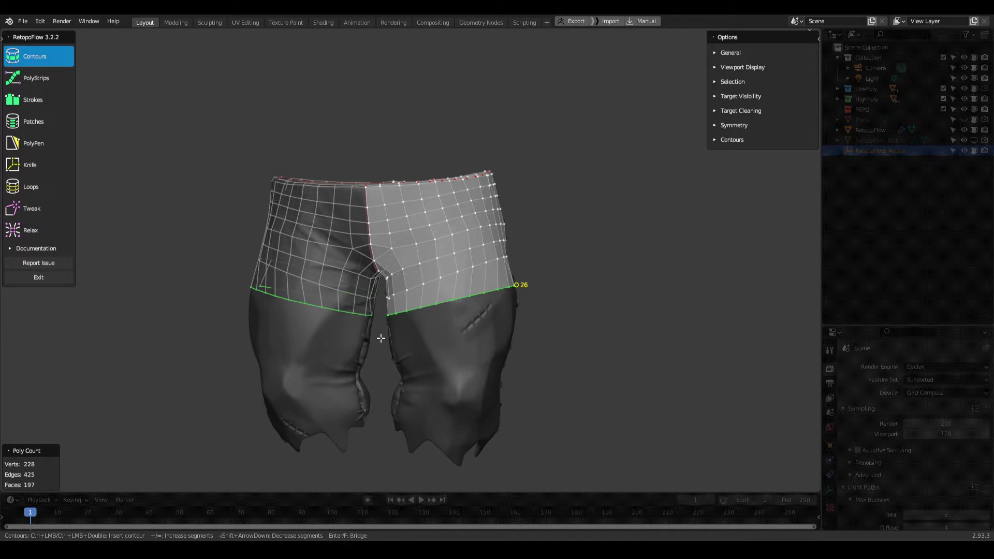
Step: Add another contour ring further down the leg and view both legs straight on
{"action": "left_click", "coordinate": [409, 371], "text": "ctrl"}
{"action": "mouse_move", "coordinate": [401, 376]}
{"action": "middle_mouse_down"}
{"action": "mouse_move", "coordinate": [493, 314]}
{"action": "mouse_move", "coordinate": [361, 282]}
{"action": "mouse_move", "coordinate": [347, 377]}
{"action": "middle_mouse_up"}
{"action": "key", "text": "9"}
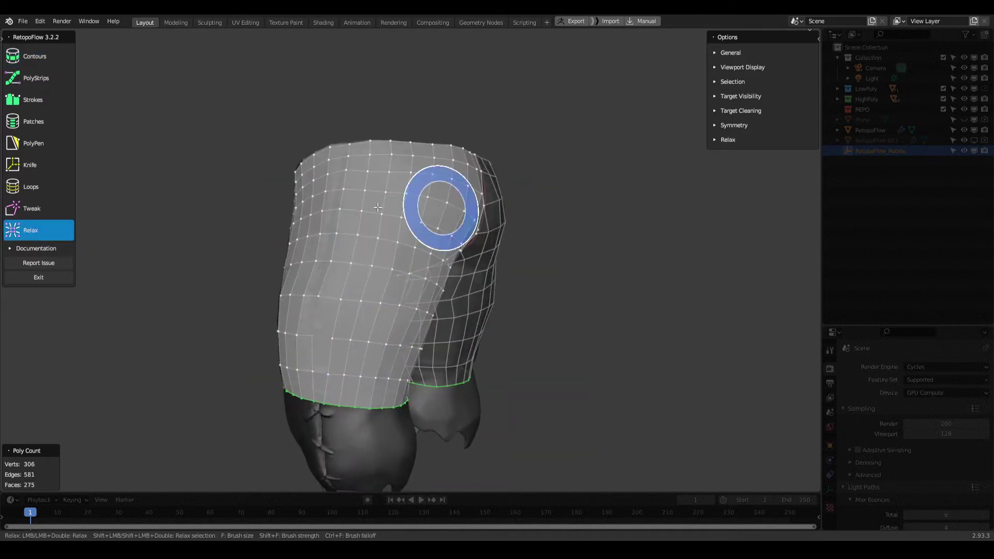
{"action": "middle_click_drag", "start_coordinate": [378, 208], "coordinate": [257, 311]}
{"action": "key", "text": "1"}
{"action": "mouse_move", "coordinate": [345, 289]}
{"action": "middle_mouse_down"}
{"action": "mouse_move", "coordinate": [411, 216]}
{"action": "mouse_move", "coordinate": [443, 311]}
{"action": "mouse_move", "coordinate": [475, 317]}
{"action": "middle_mouse_up"}
{"action": "key", "text": "9"}
{"action": "key", "text": "1"}
Step: Dissolve the extra contour band's edges and insert two edge loops around the leg
{"action": "key", "text": "x"}
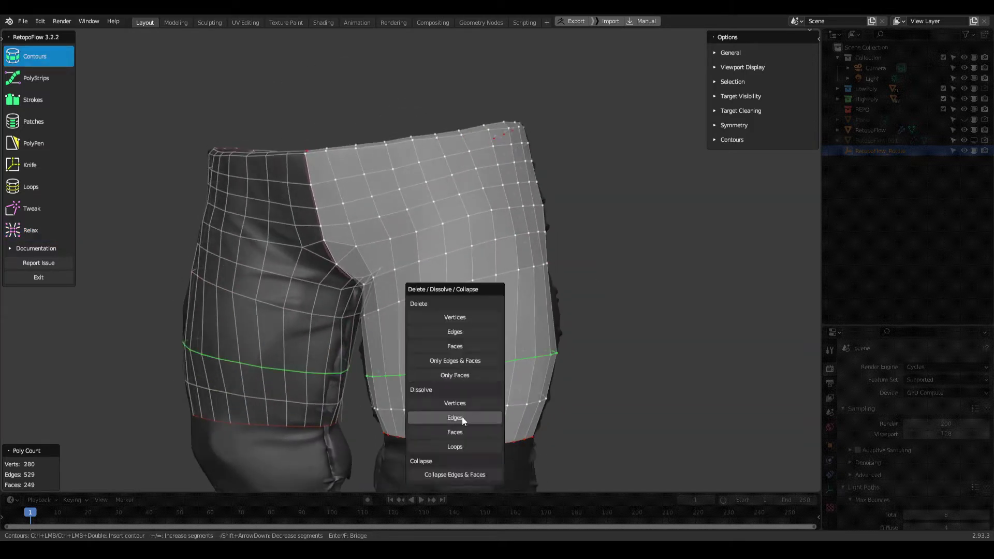
{"action": "left_click", "coordinate": [462, 416]}
{"action": "key", "text": "7"}
{"action": "mouse_move", "coordinate": [438, 323]}
{"action": "middle_mouse_down"}
{"action": "mouse_move", "coordinate": [473, 341]}
{"action": "mouse_move", "coordinate": [580, 284]}
{"action": "mouse_move", "coordinate": [643, 290]}
{"action": "mouse_move", "coordinate": [421, 317]}
{"action": "mouse_move", "coordinate": [465, 339]}
{"action": "mouse_move", "coordinate": [393, 332]}
{"action": "mouse_move", "coordinate": [393, 228]}
{"action": "mouse_move", "coordinate": [415, 252]}
{"action": "middle_mouse_up"}
{"action": "left_click", "coordinate": [468, 333], "text": "ctrl"}
{"action": "left_click", "coordinate": [472, 342], "text": "ctrl"}
Step: Even out both legs with Relax and Tweak, ending at 306 vertices and 275 faces
{"action": "key", "text": "9"}
{"action": "mouse_move", "coordinate": [409, 310]}
{"action": "middle_mouse_down"}
{"action": "mouse_move", "coordinate": [343, 288]}
{"action": "mouse_move", "coordinate": [437, 244]}
{"action": "mouse_move", "coordinate": [443, 322]}
{"action": "mouse_move", "coordinate": [410, 381]}
{"action": "mouse_move", "coordinate": [377, 304]}
{"action": "mouse_move", "coordinate": [362, 345]}
{"action": "middle_mouse_up"}
{"action": "scroll", "coordinate": [362, 345], "scroll_direction": "up", "scroll_amount": 2}
{"action": "key", "text": "8"}
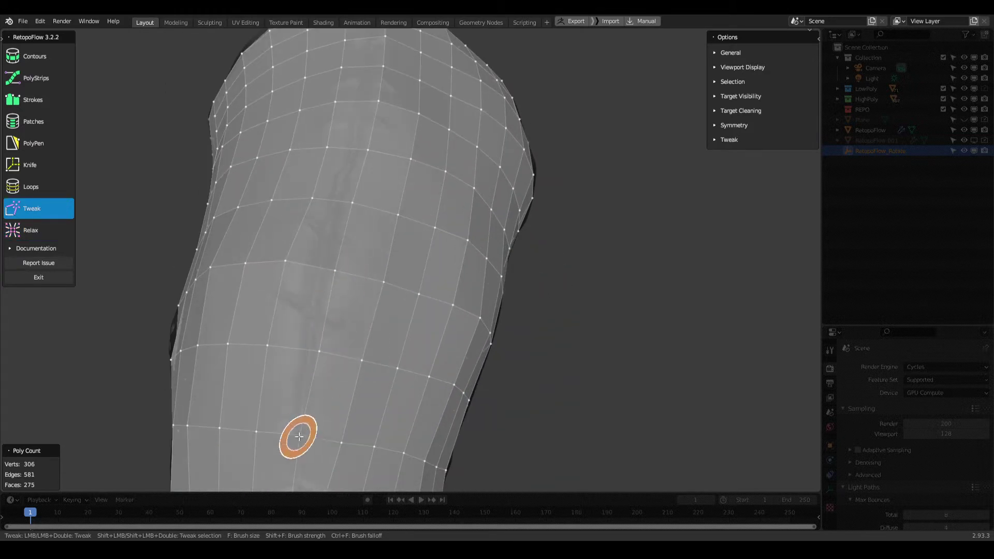
{"action": "middle_click_drag", "start_coordinate": [301, 435], "coordinate": [305, 389]}
{"action": "key", "text": "9"}
{"action": "mouse_move", "coordinate": [340, 453]}
{"action": "middle_mouse_down"}
{"action": "mouse_move", "coordinate": [422, 444]}
{"action": "mouse_move", "coordinate": [98, 227]}
{"action": "middle_mouse_up"}
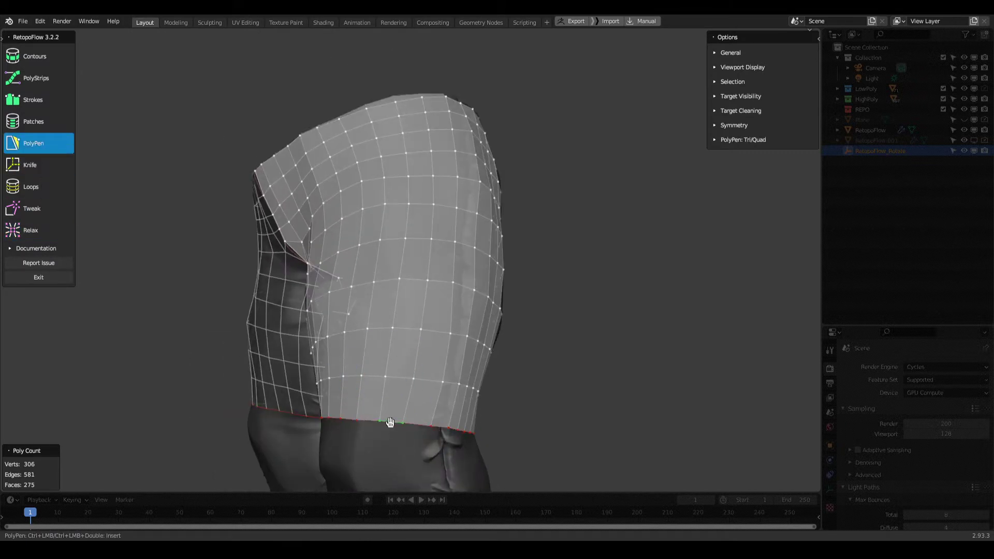
{"action": "key", "text": "3"}
{"action": "mouse_move", "coordinate": [398, 377]}
{"action": "middle_mouse_down"}
{"action": "mouse_move", "coordinate": [473, 392]}
{"action": "mouse_move", "coordinate": [451, 322]}
{"action": "middle_mouse_up"}
{"action": "mouse_move", "coordinate": [535, 337]}
{"action": "middle_mouse_down"}
{"action": "mouse_move", "coordinate": [487, 380]}
{"action": "mouse_move", "coordinate": [265, 391]}
{"action": "mouse_move", "coordinate": [291, 349]}
{"action": "middle_mouse_up"}
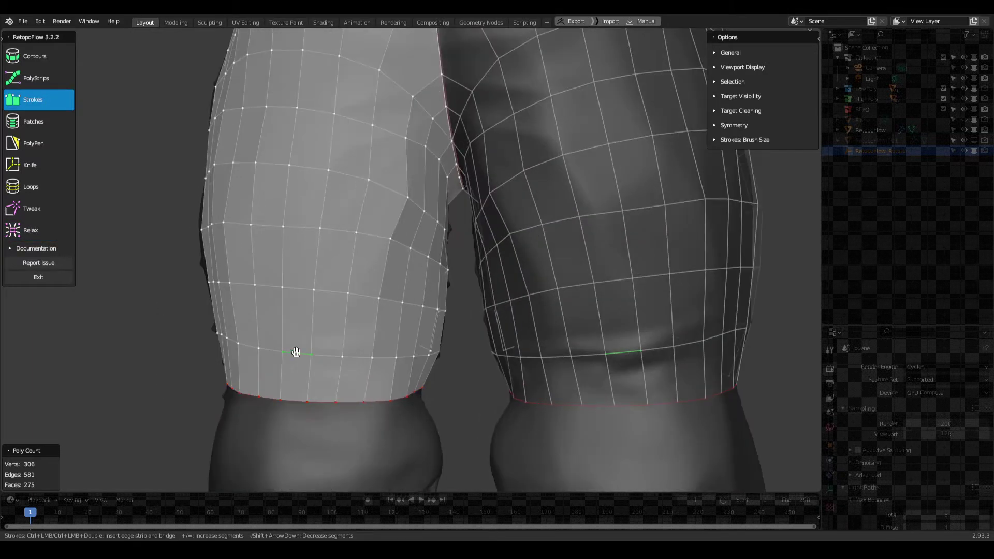
{"action": "key", "text": "t"}
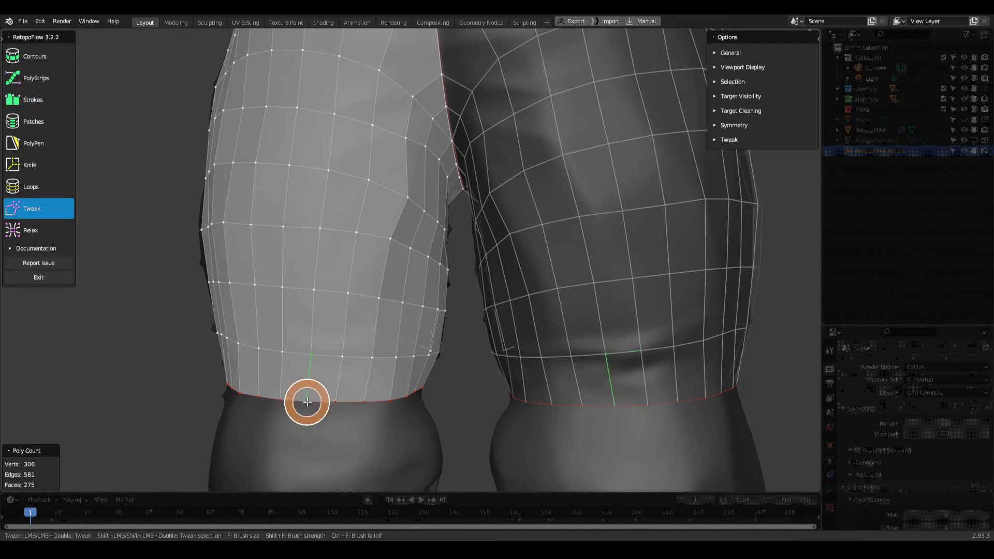
{"action": "key", "text": "t"}
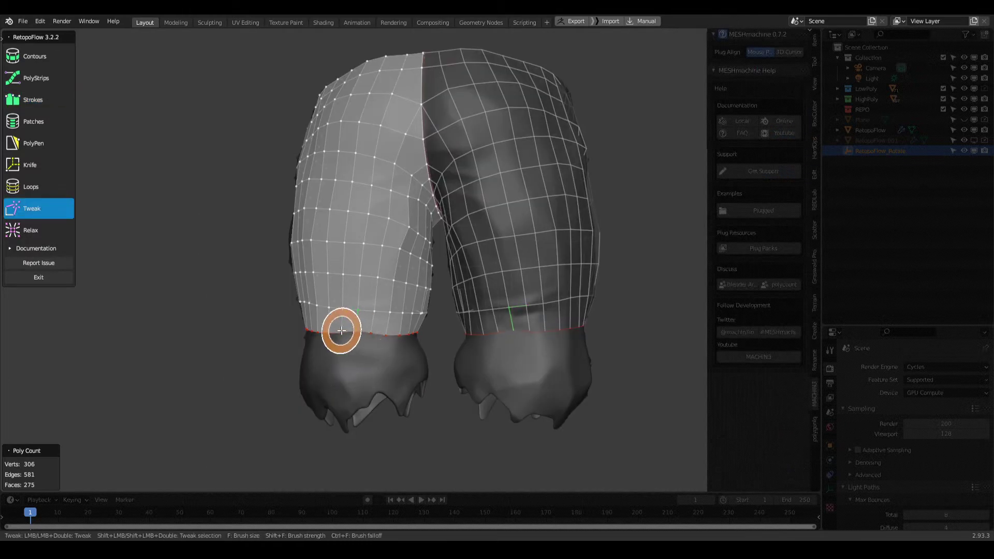
{"action": "scroll", "coordinate": [378, 296], "scroll_direction": "up", "scroll_amount": 4}
{"action": "mouse_move", "coordinate": [322, 344]}
{"action": "middle_mouse_down"}
{"action": "mouse_move", "coordinate": [389, 329]}
{"action": "mouse_move", "coordinate": [374, 325]}
{"action": "middle_mouse_up"}
{"action": "middle_click_drag", "start_coordinate": [375, 240], "coordinate": [483, 333]}
{"action": "mouse_move", "coordinate": [472, 295]}
{"action": "middle_mouse_down"}
{"action": "mouse_move", "coordinate": [451, 320]}
{"action": "mouse_move", "coordinate": [477, 288]}
{"action": "mouse_move", "coordinate": [333, 278]}
{"action": "mouse_move", "coordinate": [506, 322]}
{"action": "mouse_move", "coordinate": [244, 339]}
{"action": "mouse_move", "coordinate": [534, 333]}
{"action": "mouse_move", "coordinate": [273, 337]}
{"action": "mouse_move", "coordinate": [559, 311]}
{"action": "middle_mouse_up"}
{"action": "scroll", "coordinate": [488, 273], "scroll_direction": "up", "scroll_amount": 5}
{"action": "key", "text": "3"}
{"action": "mouse_move", "coordinate": [456, 365]}
{"action": "middle_mouse_down"}
{"action": "mouse_move", "coordinate": [406, 382]}
{"action": "mouse_move", "coordinate": [459, 337]}
{"action": "mouse_move", "coordinate": [351, 332]}
{"action": "middle_mouse_up"}
{"action": "key", "text": "w"}
{"action": "mouse_move", "coordinate": [269, 333]}
{"action": "middle_mouse_down"}
{"action": "mouse_move", "coordinate": [455, 328]}
{"action": "mouse_move", "coordinate": [422, 267]}
{"action": "mouse_move", "coordinate": [382, 271]}
{"action": "mouse_move", "coordinate": [499, 276]}
{"action": "mouse_move", "coordinate": [510, 251]}
{"action": "mouse_move", "coordinate": [459, 202]}
{"action": "mouse_move", "coordinate": [515, 212]}
{"action": "mouse_move", "coordinate": [450, 185]}
{"action": "mouse_move", "coordinate": [506, 177]}
{"action": "mouse_move", "coordinate": [497, 191]}
{"action": "mouse_move", "coordinate": [422, 156]}
{"action": "mouse_move", "coordinate": [454, 162]}
{"action": "mouse_move", "coordinate": [395, 222]}
{"action": "mouse_move", "coordinate": [408, 186]}
{"action": "middle_mouse_up"}
{"action": "key", "text": "8"}
{"action": "key", "text": "3"}
{"action": "key", "text": "8"}
{"action": "key", "text": "3"}
{"action": "key", "text": "8"}
{"action": "key", "text": "3"}
{"action": "key", "text": "8"}
{"action": "mouse_move", "coordinate": [492, 179]}
{"action": "middle_mouse_down"}
{"action": "mouse_move", "coordinate": [461, 182]}
{"action": "mouse_move", "coordinate": [393, 233]}
{"action": "middle_mouse_up"}
{"action": "key", "text": "3"}
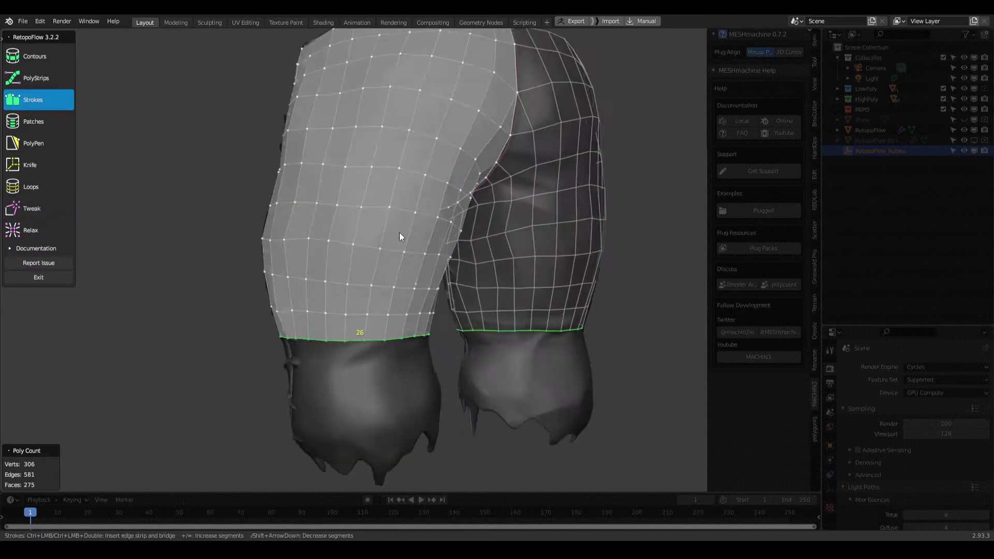
{"action": "key", "text": "9"}
{"action": "mouse_move", "coordinate": [315, 248]}
{"action": "middle_mouse_down"}
{"action": "mouse_move", "coordinate": [488, 258]}
{"action": "mouse_move", "coordinate": [553, 153]}
{"action": "mouse_move", "coordinate": [444, 250]}
{"action": "mouse_move", "coordinate": [315, 282]}
{"action": "mouse_move", "coordinate": [566, 285]}
{"action": "mouse_move", "coordinate": [517, 269]}
{"action": "mouse_move", "coordinate": [483, 231]}
{"action": "mouse_move", "coordinate": [484, 273]}
{"action": "mouse_move", "coordinate": [528, 248]}
{"action": "mouse_move", "coordinate": [508, 259]}
{"action": "middle_mouse_up"}
{"action": "key", "text": "3"}
{"action": "scroll", "coordinate": [440, 284], "scroll_direction": "up", "scroll_amount": 3}
{"action": "left_click_drag", "start_coordinate": [447, 328], "coordinate": [440, 284]}
{"action": "middle_click_drag", "start_coordinate": [582, 308], "coordinate": [377, 281]}
{"action": "key", "text": "2"}
{"action": "left_click_drag", "start_coordinate": [210, 300], "coordinate": [377, 277], "text": "ctrl"}
{"action": "scroll", "coordinate": [295, 318], "scroll_direction": "up", "scroll_amount": 2}
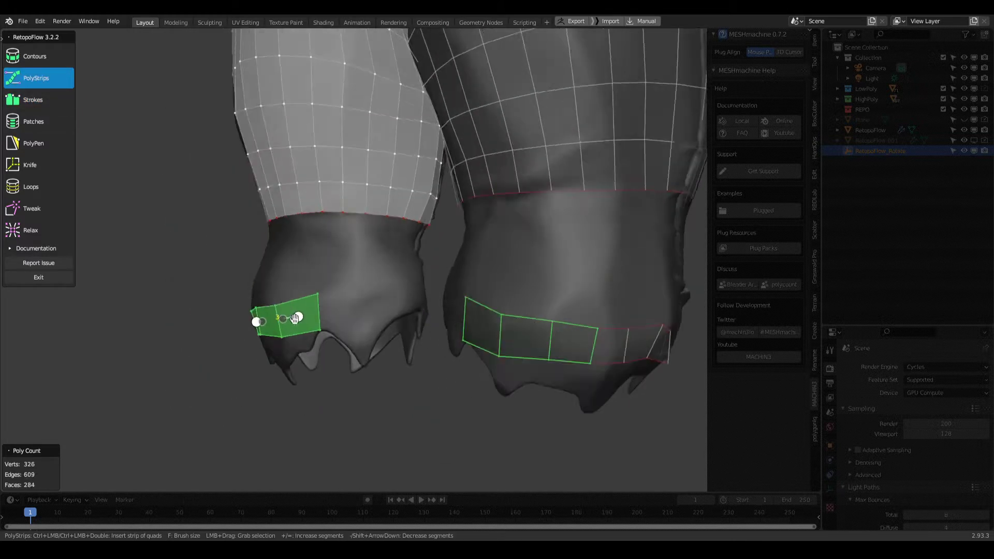
{"action": "middle_click_drag", "start_coordinate": [295, 318], "coordinate": [544, 312]}
{"action": "scroll", "coordinate": [504, 308], "scroll_direction": "down", "scroll_amount": 3}
{"action": "key", "text": "ctrl+z"}
{"action": "scroll", "coordinate": [508, 282], "scroll_direction": "up", "scroll_amount": 3}
{"action": "scroll", "coordinate": [508, 282], "scroll_direction": "up", "scroll_amount": 2}
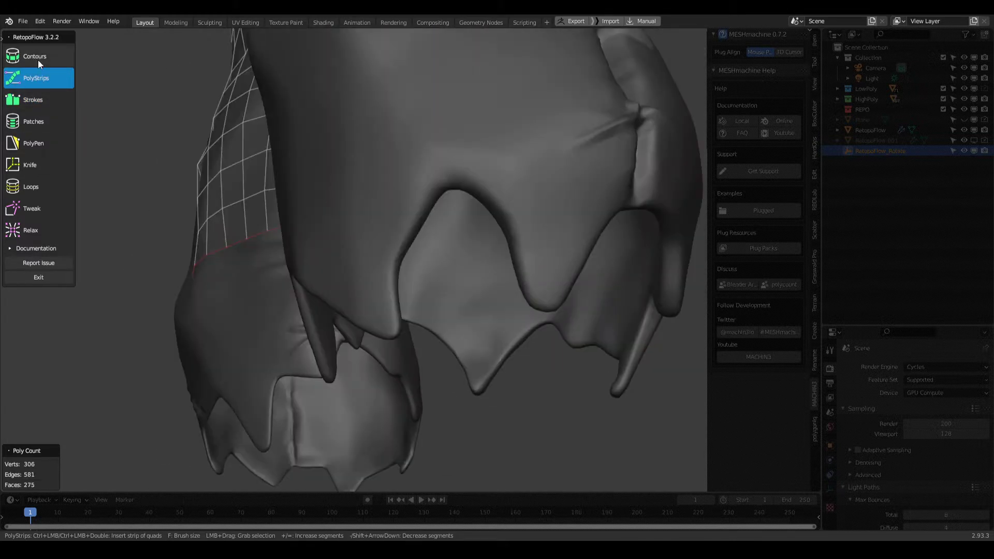
{"action": "scroll", "coordinate": [523, 225], "scroll_direction": "down", "scroll_amount": 3}
{"action": "scroll", "coordinate": [433, 211], "scroll_direction": "up", "scroll_amount": 2}
{"action": "key", "text": "5"}
{"action": "mouse_move", "coordinate": [390, 241]}
{"action": "middle_mouse_down"}
{"action": "mouse_move", "coordinate": [361, 240]}
{"action": "mouse_move", "coordinate": [228, 300]}
{"action": "mouse_move", "coordinate": [241, 320]}
{"action": "middle_mouse_up"}
{"action": "scroll", "coordinate": [361, 239], "scroll_direction": "up", "scroll_amount": 3}
Step: Place two trial vertices on the torn hem, then undo them
{"action": "left_click", "coordinate": [228, 301], "text": "ctrl"}
{"action": "left_click", "coordinate": [237, 301], "text": "ctrl"}
{"action": "key", "text": "ctrl+z"}
{"action": "key", "text": "ctrl+z"}
{"action": "key", "text": "ctrl+z"}
{"action": "mouse_move", "coordinate": [255, 358]}
{"action": "middle_mouse_down"}
{"action": "mouse_move", "coordinate": [327, 300]}
{"action": "mouse_move", "coordinate": [303, 142]}
{"action": "mouse_move", "coordinate": [417, 207]}
{"action": "mouse_move", "coordinate": [399, 197]}
{"action": "mouse_move", "coordinate": [330, 302]}
{"action": "middle_mouse_up"}
{"action": "mouse_move", "coordinate": [439, 326]}
{"action": "middle_mouse_down"}
{"action": "mouse_move", "coordinate": [425, 362]}
{"action": "mouse_move", "coordinate": [434, 380]}
{"action": "mouse_move", "coordinate": [429, 366]}
{"action": "middle_mouse_up"}
Step: Start a PolyPen face strip along the jagged hem, adding several faces
{"action": "left_click", "coordinate": [426, 363], "text": "ctrl"}
{"action": "left_click", "coordinate": [433, 380], "text": "ctrl"}
{"action": "left_click", "coordinate": [429, 366], "text": "ctrl"}
{"action": "left_click", "coordinate": [462, 308], "text": "ctrl"}
{"action": "middle_click_drag", "start_coordinate": [462, 308], "coordinate": [480, 298]}
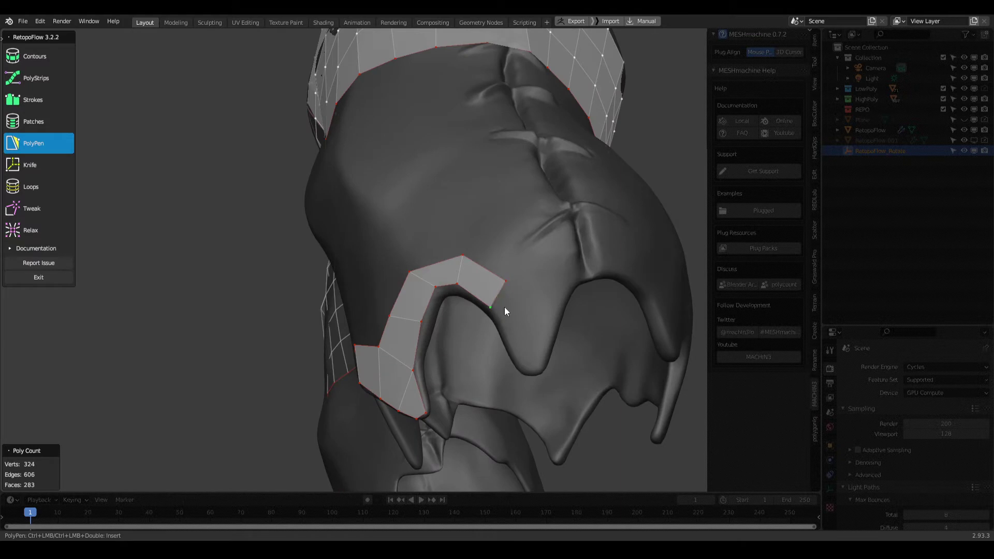
{"action": "left_click", "coordinate": [523, 369], "text": "ctrl"}
{"action": "mouse_move", "coordinate": [523, 369]}
{"action": "middle_mouse_down"}
{"action": "mouse_move", "coordinate": [506, 346]}
{"action": "mouse_move", "coordinate": [506, 312]}
{"action": "mouse_move", "coordinate": [525, 289]}
{"action": "mouse_move", "coordinate": [491, 258]}
{"action": "mouse_move", "coordinate": [448, 334]}
{"action": "mouse_move", "coordinate": [497, 266]}
{"action": "mouse_move", "coordinate": [405, 183]}
{"action": "middle_mouse_up"}
Step: Extend the hem strip with more faces up to its top edge
{"action": "left_click", "coordinate": [456, 314], "text": "ctrl"}
{"action": "left_click", "coordinate": [491, 264], "text": "ctrl"}
{"action": "left_click", "coordinate": [505, 263], "text": "ctrl"}
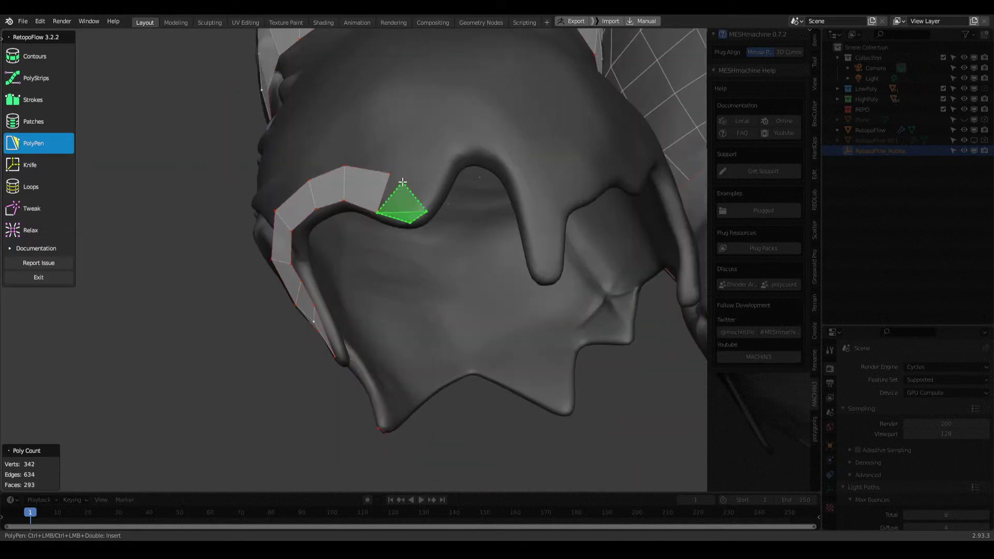
{"action": "middle_click_drag", "start_coordinate": [439, 129], "coordinate": [457, 165]}
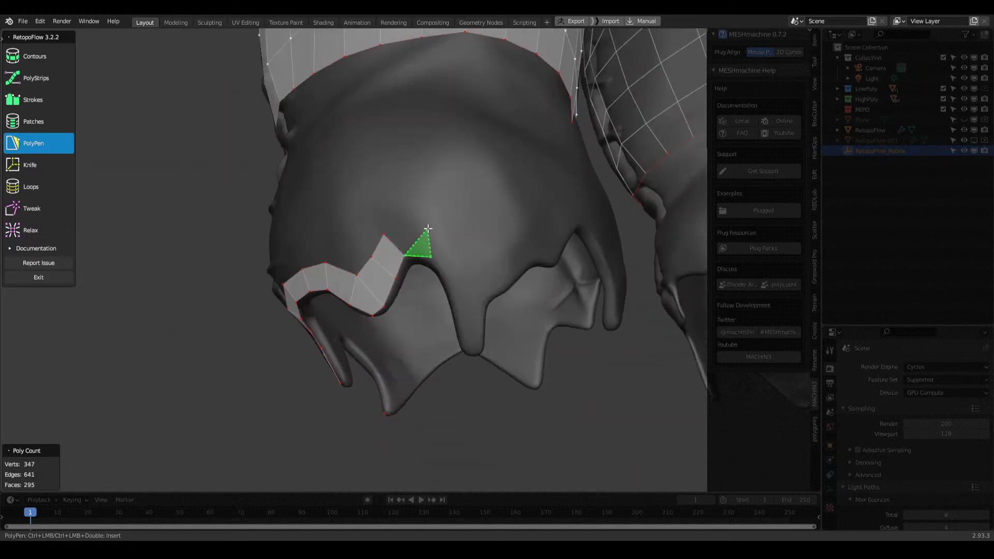
{"action": "left_click", "coordinate": [470, 185], "text": "ctrl"}
{"action": "left_click", "coordinate": [502, 257], "text": "ctrl"}
{"action": "mouse_move", "coordinate": [503, 257]}
{"action": "middle_mouse_down"}
{"action": "mouse_move", "coordinate": [454, 228]}
{"action": "mouse_move", "coordinate": [381, 246]}
{"action": "middle_mouse_up"}
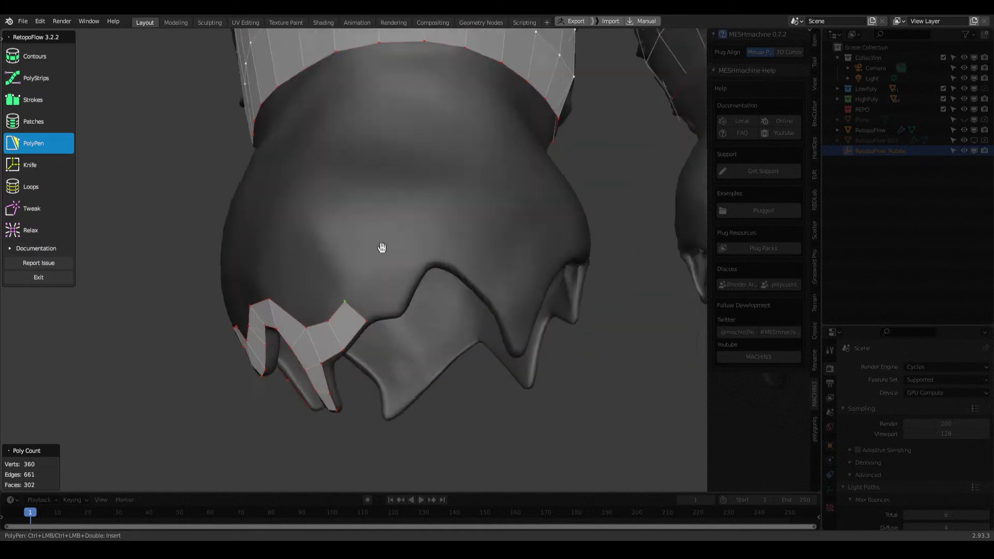
Step: Add a quad at the end of the hem strip
{"action": "scroll", "coordinate": [374, 151], "scroll_direction": "up", "scroll_amount": 4}
{"action": "scroll", "coordinate": [375, 152], "scroll_direction": "down", "scroll_amount": 2}
{"action": "middle_click_drag", "start_coordinate": [375, 151], "coordinate": [282, 303]}
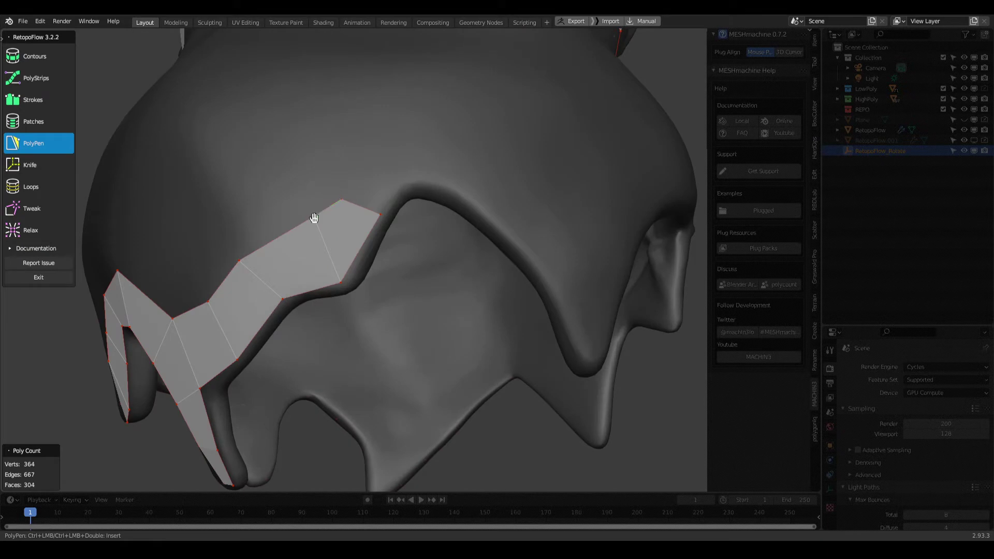
{"action": "scroll", "coordinate": [384, 228], "scroll_direction": "up", "scroll_amount": 3}
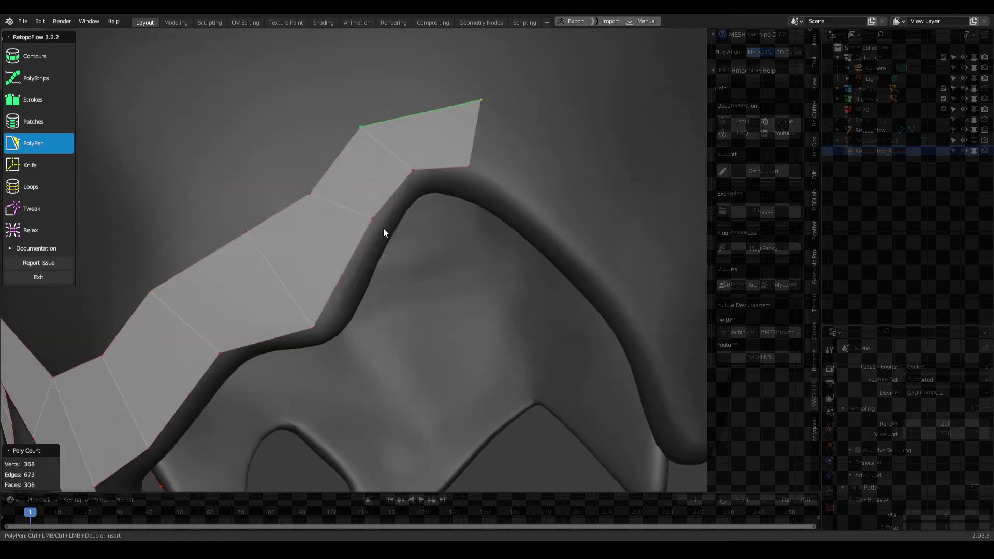
{"action": "scroll", "coordinate": [296, 181], "scroll_direction": "down", "scroll_amount": 4}
{"action": "key", "text": "8"}
{"action": "key", "text": "5"}
{"action": "mouse_move", "coordinate": [389, 266]}
{"action": "middle_mouse_down"}
{"action": "mouse_move", "coordinate": [437, 257]}
{"action": "mouse_move", "coordinate": [385, 267]}
{"action": "middle_mouse_up"}
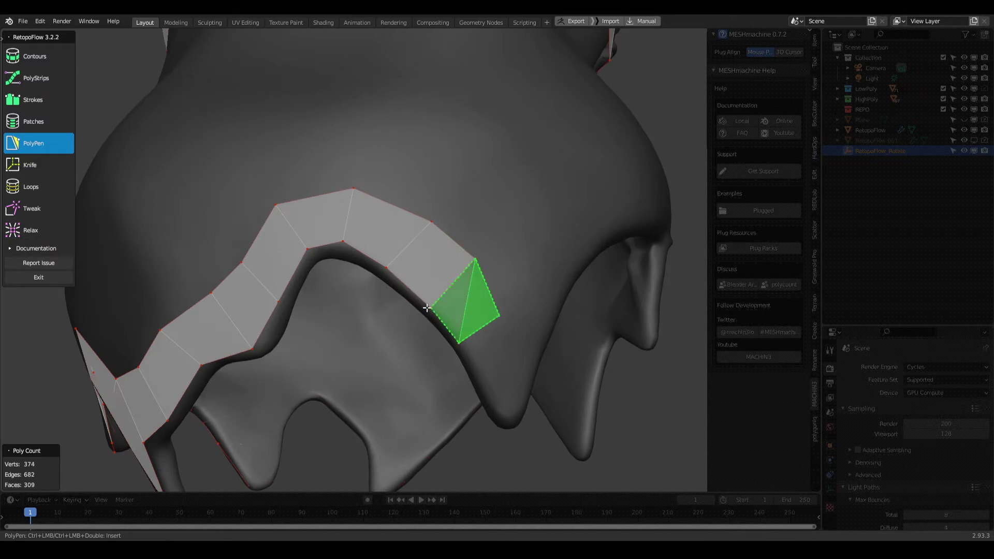
{"action": "middle_click_drag", "start_coordinate": [454, 343], "coordinate": [480, 329]}
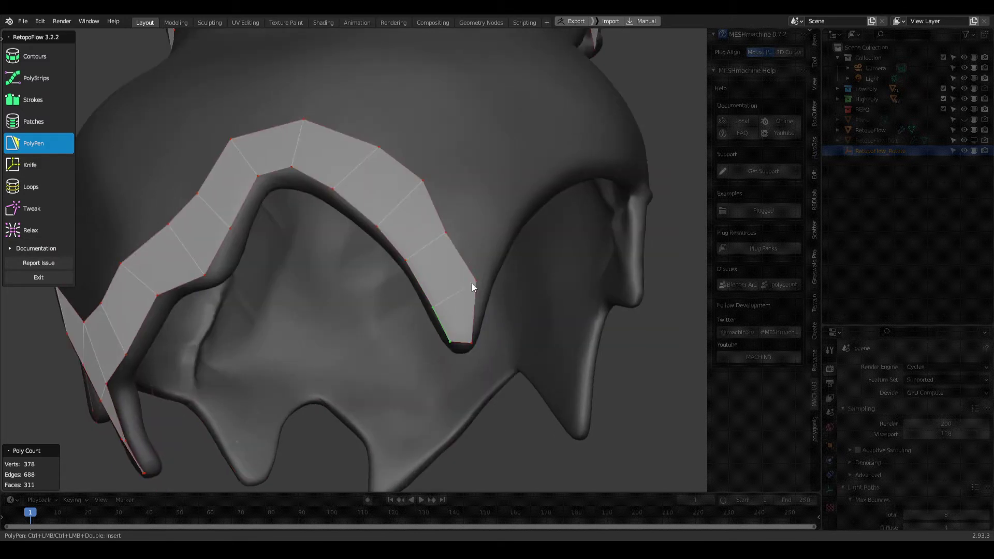
{"action": "left_click", "coordinate": [512, 233]}
{"action": "mouse_move", "coordinate": [512, 233]}
{"action": "middle_mouse_down"}
{"action": "mouse_move", "coordinate": [312, 249]}
{"action": "mouse_move", "coordinate": [350, 250]}
{"action": "middle_mouse_up"}
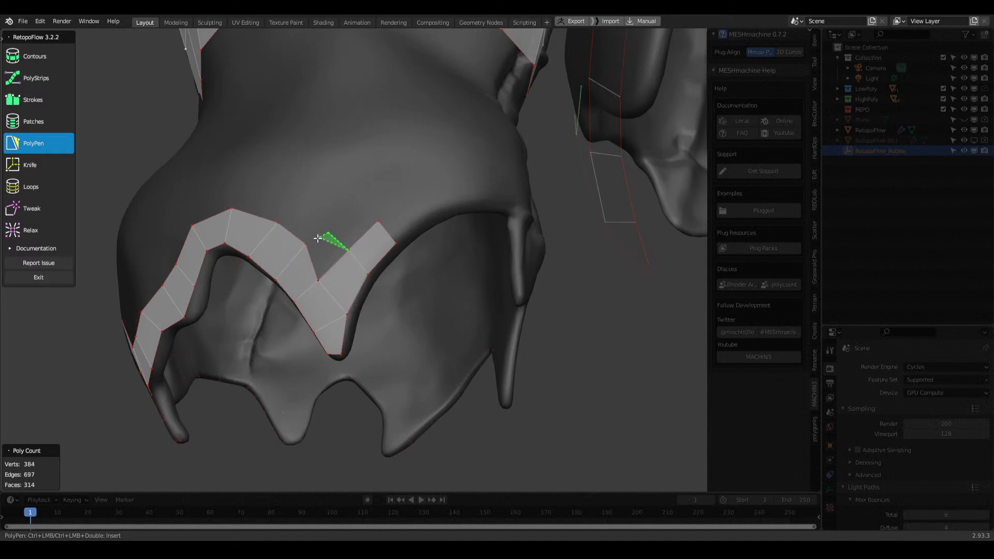
Step: Add another quad, merge a stray vertex and fill a triangle in the gap
{"action": "left_click", "coordinate": [327, 232]}
{"action": "mouse_move", "coordinate": [311, 224]}
{"action": "middle_mouse_down"}
{"action": "mouse_move", "coordinate": [391, 280]}
{"action": "mouse_move", "coordinate": [352, 223]}
{"action": "middle_mouse_up"}
{"action": "scroll", "coordinate": [390, 282], "scroll_direction": "up", "scroll_amount": 5}
{"action": "scroll", "coordinate": [348, 259], "scroll_direction": "down", "scroll_amount": 5}
{"action": "left_click", "coordinate": [350, 260]}
{"action": "left_click", "coordinate": [423, 256]}
{"action": "mouse_move", "coordinate": [423, 257]}
{"action": "middle_mouse_down"}
{"action": "mouse_move", "coordinate": [382, 251]}
{"action": "mouse_move", "coordinate": [378, 267]}
{"action": "middle_mouse_up"}
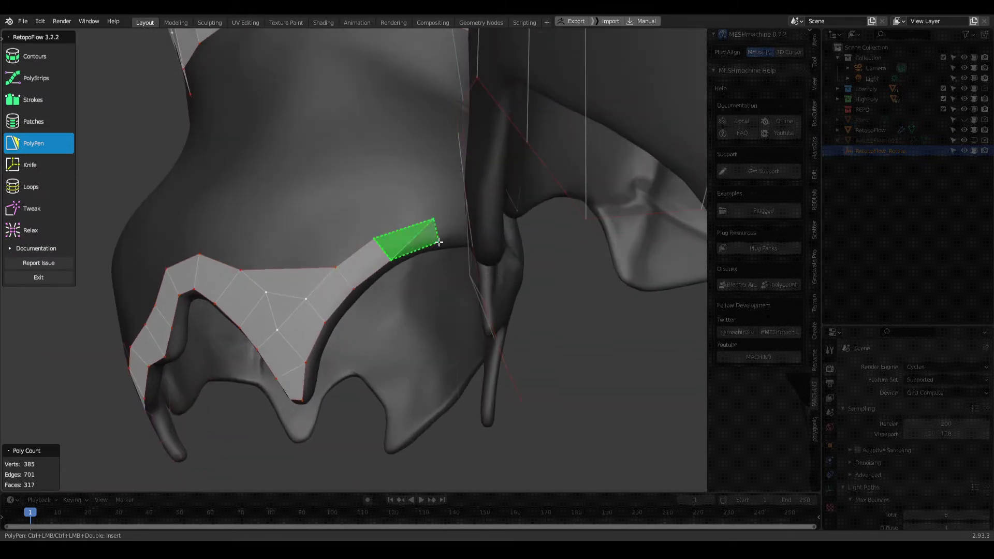
Step: Add two more vertices to the hem strip
{"action": "left_click", "coordinate": [438, 241]}
{"action": "middle_click_drag", "start_coordinate": [439, 241], "coordinate": [382, 181]}
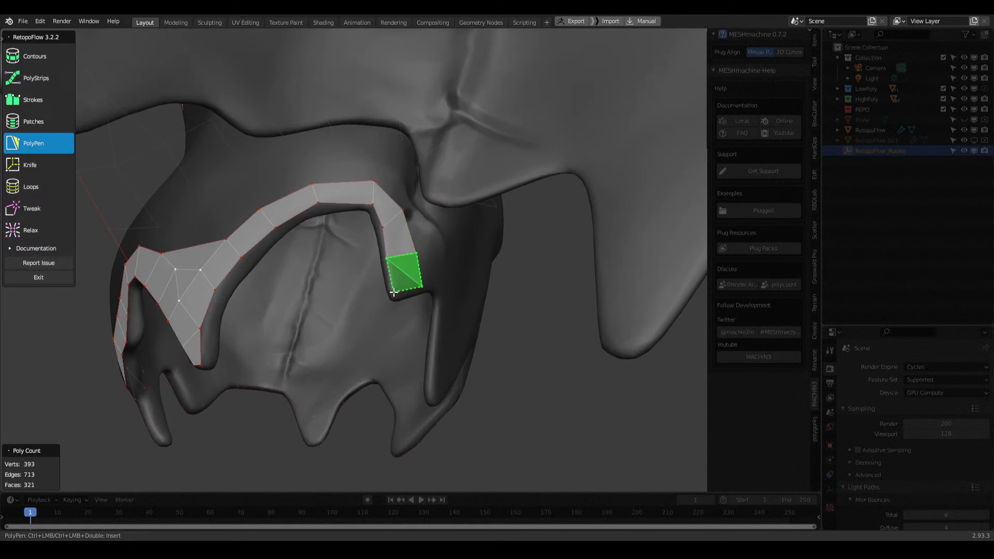
{"action": "left_click", "coordinate": [388, 276]}
{"action": "scroll", "coordinate": [352, 234], "scroll_direction": "up", "scroll_amount": 3}
{"action": "key", "text": "8"}
{"action": "mouse_move", "coordinate": [248, 240]}
{"action": "middle_mouse_down"}
{"action": "mouse_move", "coordinate": [284, 229]}
{"action": "mouse_move", "coordinate": [298, 294]}
{"action": "middle_mouse_up"}
{"action": "scroll", "coordinate": [247, 297], "scroll_direction": "down", "scroll_amount": 5}
{"action": "key", "text": "5"}
{"action": "key", "text": "8"}
{"action": "key", "text": "5"}
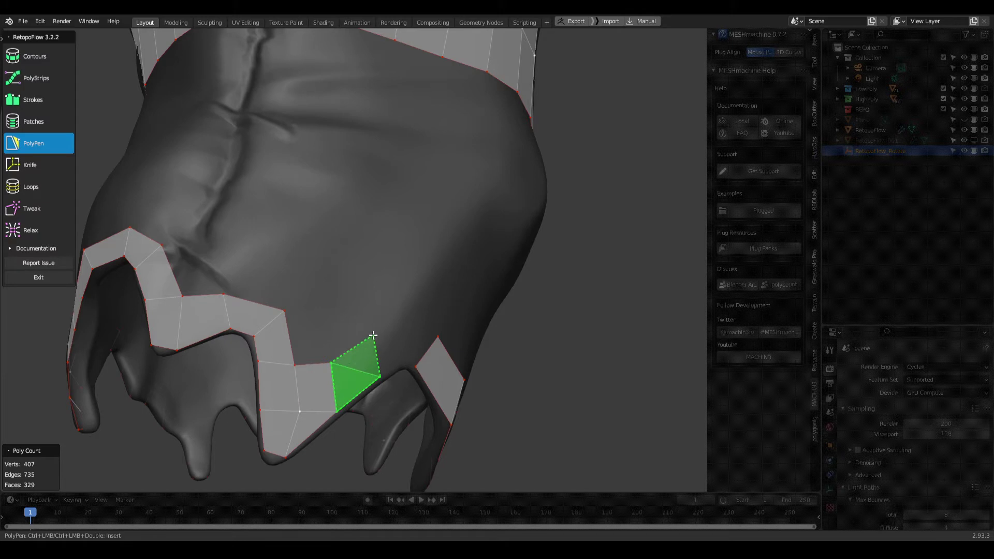
Step: Add a face along the hem of the right cuff
{"action": "left_click", "coordinate": [405, 318]}
{"action": "middle_click_drag", "start_coordinate": [404, 317], "coordinate": [321, 332]}
{"action": "key", "text": "8"}
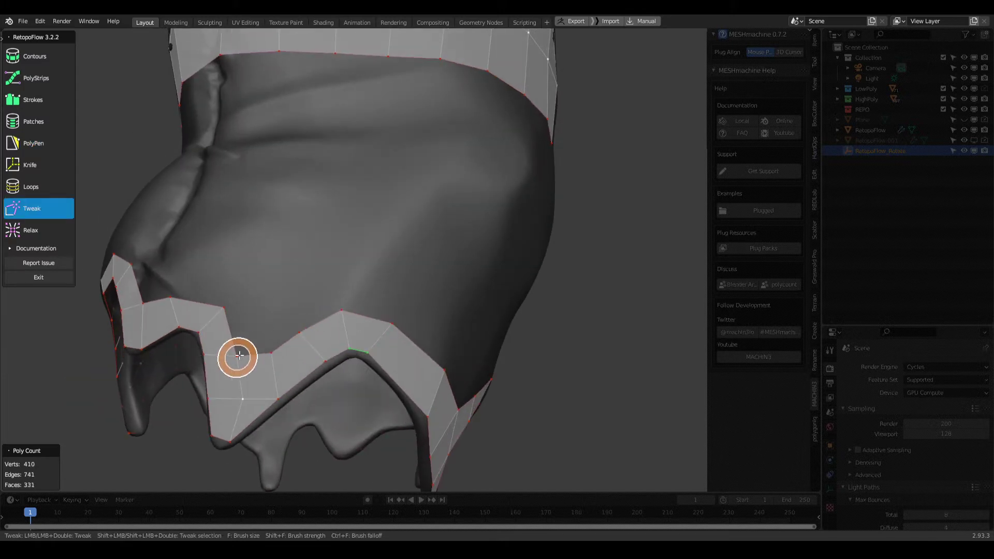
{"action": "key", "text": "5"}
{"action": "scroll", "coordinate": [240, 355], "scroll_direction": "down", "scroll_amount": 3}
{"action": "middle_click_drag", "start_coordinate": [441, 374], "coordinate": [454, 283]}
{"action": "scroll", "coordinate": [394, 314], "scroll_direction": "up", "scroll_amount": 3}
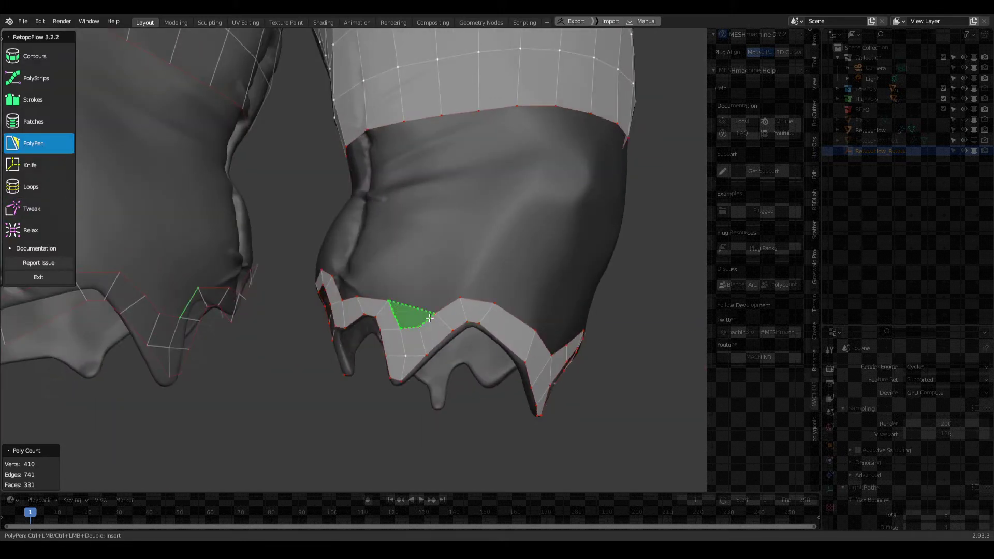
Step: Add faces to the right cuff strip and insert a vertex with a new face
{"action": "left_click", "coordinate": [392, 303]}
{"action": "middle_click_drag", "start_coordinate": [391, 302], "coordinate": [365, 295]}
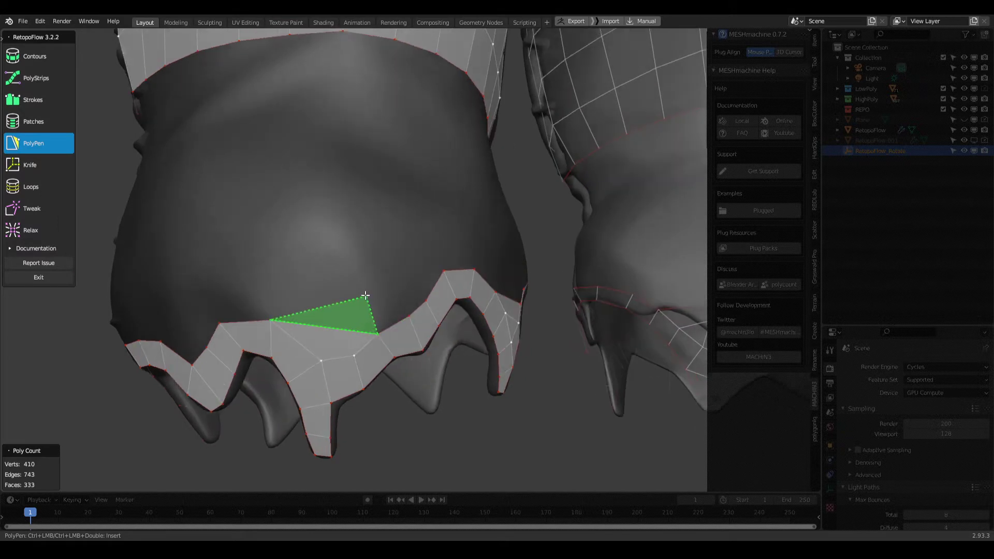
{"action": "middle_click_drag", "start_coordinate": [424, 307], "coordinate": [360, 322]}
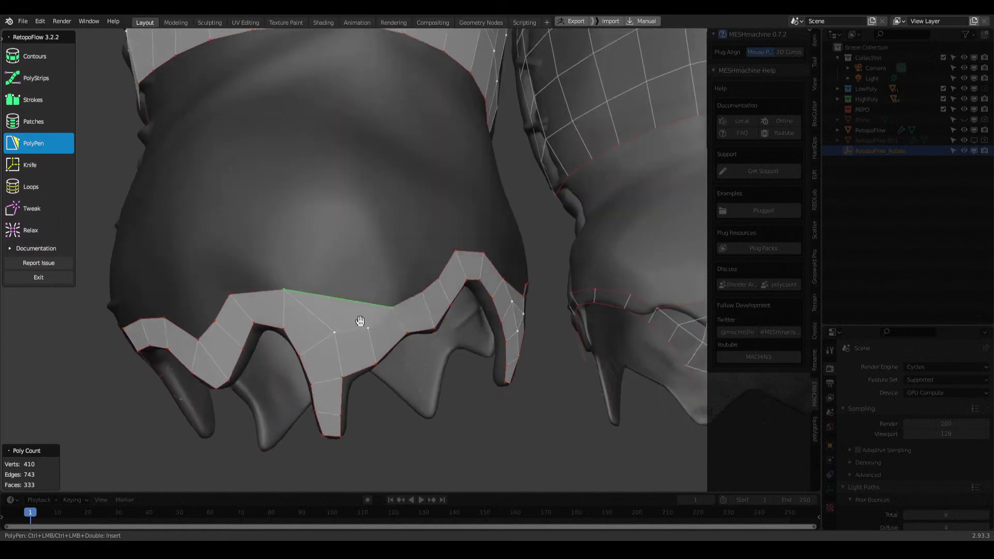
{"action": "key", "text": "8"}
{"action": "mouse_move", "coordinate": [378, 288]}
{"action": "middle_mouse_down"}
{"action": "mouse_move", "coordinate": [331, 318]}
{"action": "mouse_move", "coordinate": [277, 317]}
{"action": "mouse_move", "coordinate": [445, 289]}
{"action": "mouse_move", "coordinate": [425, 317]}
{"action": "mouse_move", "coordinate": [357, 310]}
{"action": "mouse_move", "coordinate": [357, 328]}
{"action": "middle_mouse_up"}
{"action": "key", "text": "5"}
{"action": "left_click", "coordinate": [421, 290], "text": "ctrl"}
{"action": "left_click", "coordinate": [365, 316], "text": "ctrl"}
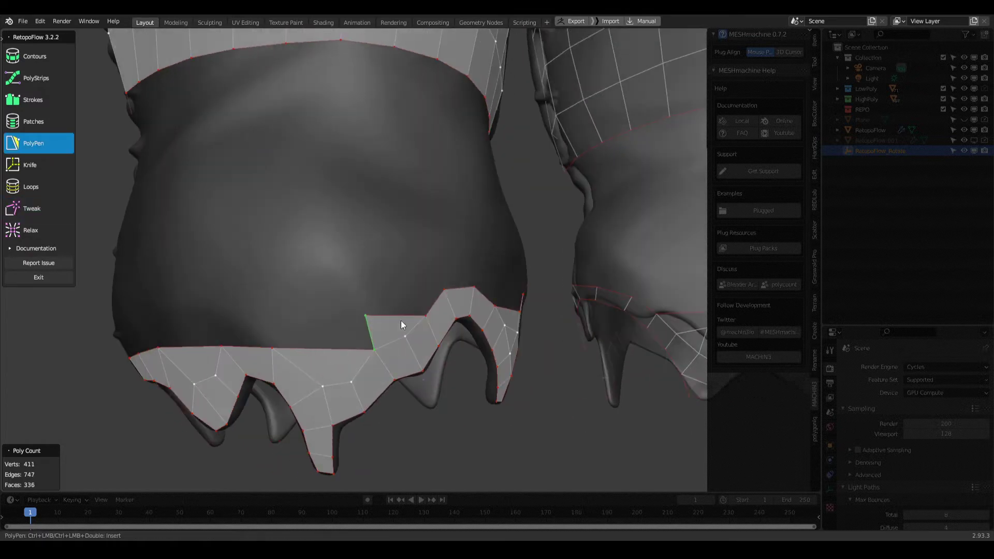
Step: Add two more vertices and faces to the cuff mesh
{"action": "middle_click_drag", "start_coordinate": [344, 324], "coordinate": [360, 312]}
{"action": "scroll", "coordinate": [406, 310], "scroll_direction": "up", "scroll_amount": 2}
{"action": "key", "text": "8"}
{"action": "mouse_move", "coordinate": [333, 355]}
{"action": "middle_mouse_down"}
{"action": "mouse_move", "coordinate": [384, 322]}
{"action": "mouse_move", "coordinate": [355, 315]}
{"action": "mouse_move", "coordinate": [347, 297]}
{"action": "mouse_move", "coordinate": [372, 295]}
{"action": "mouse_move", "coordinate": [415, 267]}
{"action": "middle_mouse_up"}
{"action": "key", "text": "5"}
{"action": "left_click", "coordinate": [343, 298], "text": "ctrl"}
{"action": "mouse_move", "coordinate": [353, 273]}
{"action": "middle_mouse_down"}
{"action": "mouse_move", "coordinate": [435, 284]}
{"action": "mouse_move", "coordinate": [450, 269]}
{"action": "mouse_move", "coordinate": [473, 293]}
{"action": "middle_mouse_up"}
{"action": "key", "text": "8"}
{"action": "key", "text": "5"}
{"action": "left_click", "coordinate": [469, 288]}
Step: Cut a new edge into the right cuff with Knife, reaching 423 vertices and 351 faces
{"action": "key", "text": "8"}
{"action": "scroll", "coordinate": [449, 313], "scroll_direction": "up", "scroll_amount": 2}
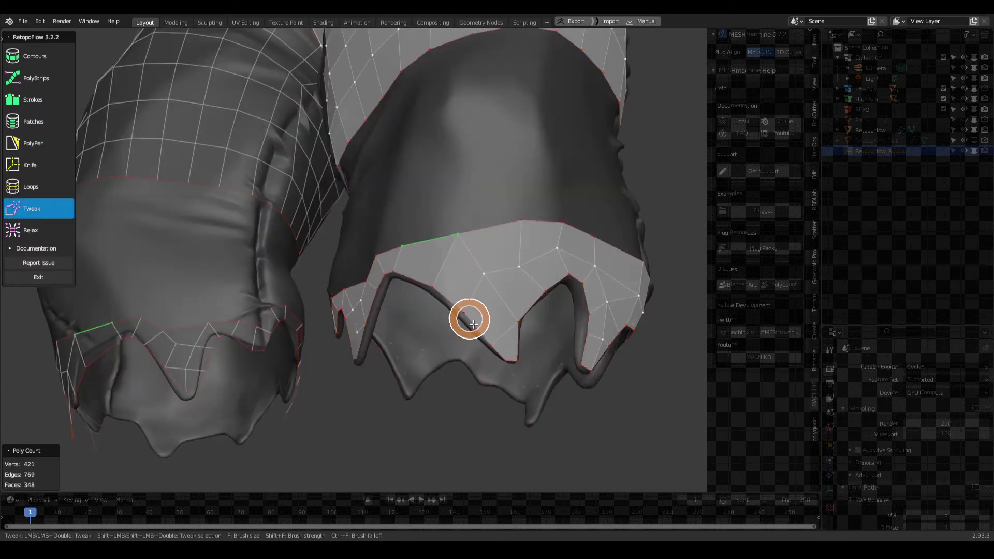
{"action": "mouse_move", "coordinate": [455, 300]}
{"action": "middle_mouse_down"}
{"action": "mouse_move", "coordinate": [514, 378]}
{"action": "mouse_move", "coordinate": [457, 291]}
{"action": "mouse_move", "coordinate": [478, 329]}
{"action": "middle_mouse_up"}
{"action": "key", "text": "6"}
{"action": "left_click", "coordinate": [480, 319]}
{"action": "key", "text": "8"}
{"action": "key", "text": "5"}
{"action": "mouse_move", "coordinate": [527, 366]}
{"action": "middle_mouse_down"}
{"action": "mouse_move", "coordinate": [497, 313]}
{"action": "mouse_move", "coordinate": [420, 272]}
{"action": "middle_mouse_up"}
{"action": "key", "text": "8"}
{"action": "key", "text": "5"}
{"action": "scroll", "coordinate": [421, 284], "scroll_direction": "up", "scroll_amount": 2}
Step: Knife-cut a new edge across the cuff face
{"action": "key", "text": "8"}
{"action": "key", "text": "5"}
{"action": "key", "text": "8"}
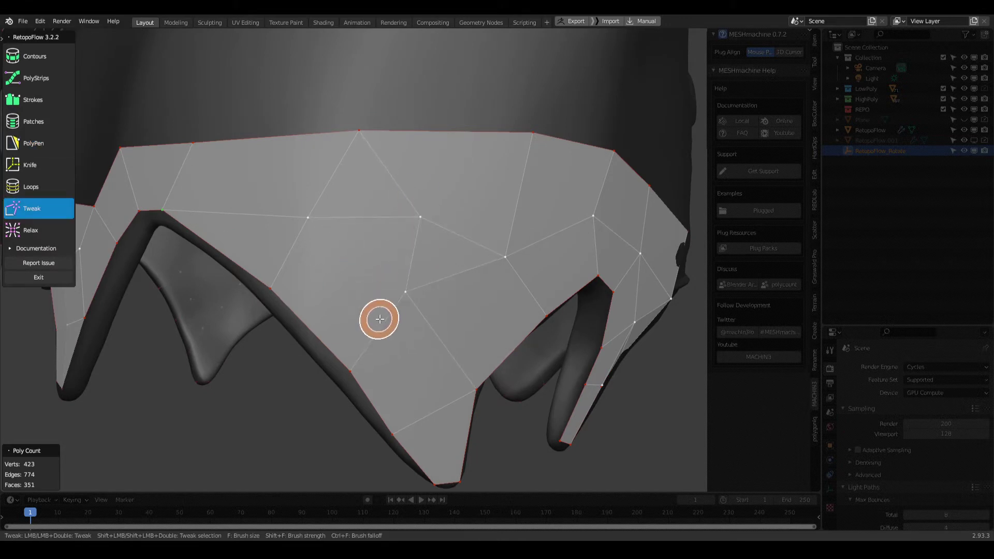
{"action": "key", "text": "6"}
{"action": "left_click", "coordinate": [271, 288]}
{"action": "middle_click_drag", "start_coordinate": [270, 287], "coordinate": [363, 260]}
Step: Dissolve the unwanted cuff edge from the Delete/Dissolve menu
{"action": "key", "text": "8"}
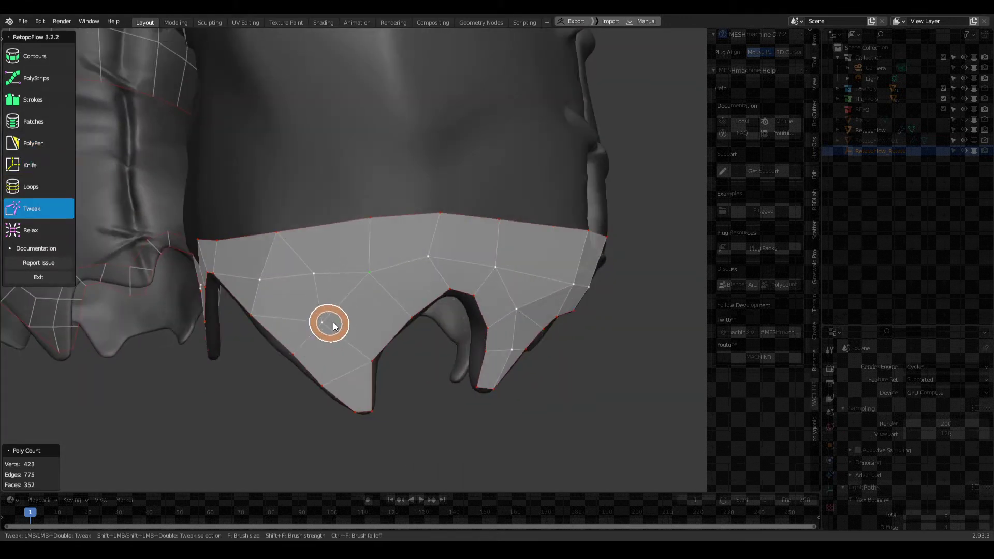
{"action": "key", "text": "6"}
{"action": "middle_click_drag", "start_coordinate": [332, 325], "coordinate": [381, 280]}
{"action": "scroll", "coordinate": [374, 264], "scroll_direction": "up", "scroll_amount": 4}
{"action": "key", "text": "8"}
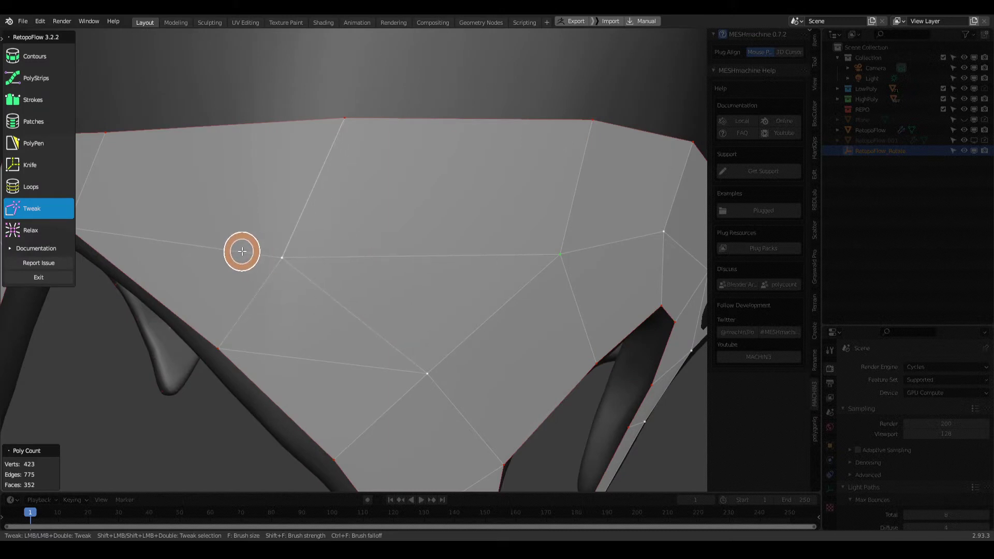
{"action": "key", "text": "6"}
{"action": "scroll", "coordinate": [371, 266], "scroll_direction": "down", "scroll_amount": 4}
{"action": "key", "text": "x"}
{"action": "left_click", "coordinate": [372, 300]}
{"action": "key", "text": "x"}
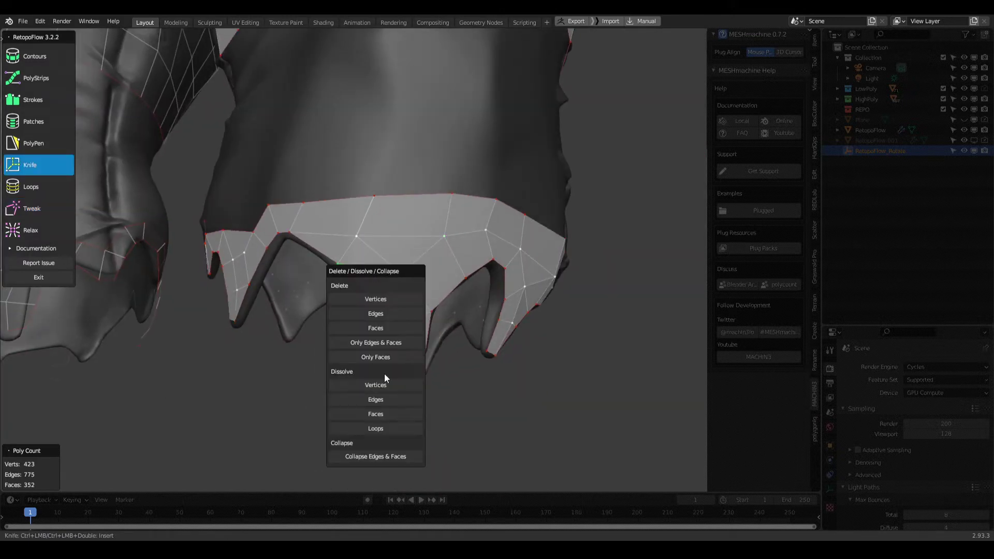
{"action": "left_click", "coordinate": [384, 381]}
Step: Delete a badly shaped quad and the triangle below it on the cuff
{"action": "middle_click_drag", "start_coordinate": [394, 352], "coordinate": [424, 290]}
{"action": "scroll", "coordinate": [437, 284], "scroll_direction": "up", "scroll_amount": 2}
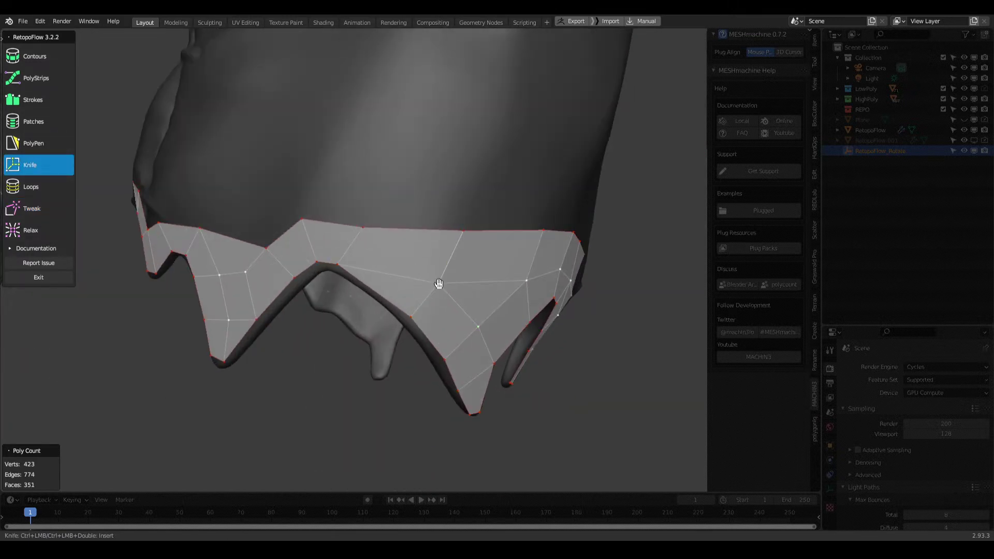
{"action": "scroll", "coordinate": [439, 284], "scroll_direction": "up", "scroll_amount": 1}
{"action": "left_click", "coordinate": [49, 150]}
{"action": "middle_click_drag", "start_coordinate": [357, 215], "coordinate": [424, 269]}
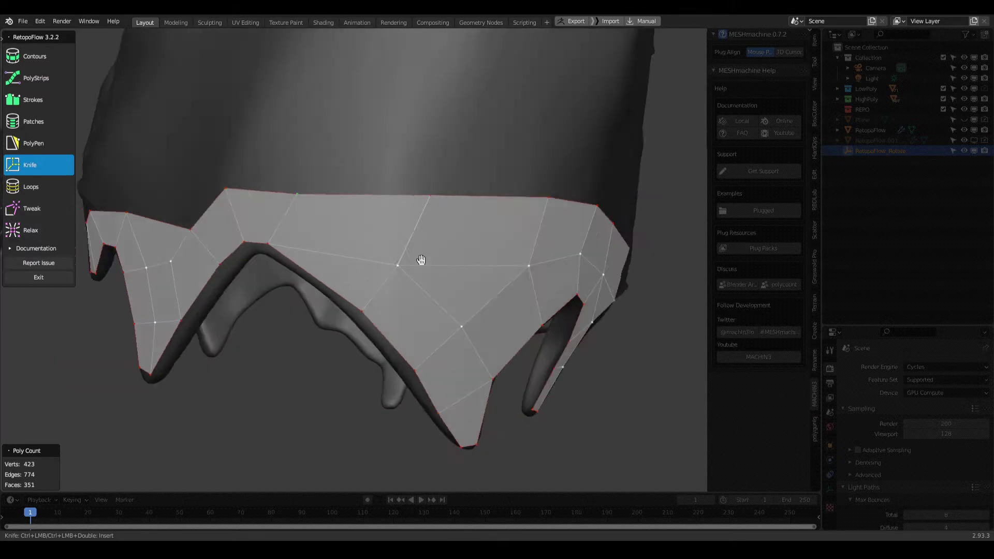
{"action": "left_click", "coordinate": [442, 281], "text": "shift"}
{"action": "key", "text": "x"}
{"action": "left_click", "coordinate": [470, 278]}
Step: Delete a second pair of badly shaped cuff faces
{"action": "middle_click_drag", "start_coordinate": [402, 261], "coordinate": [291, 141]}
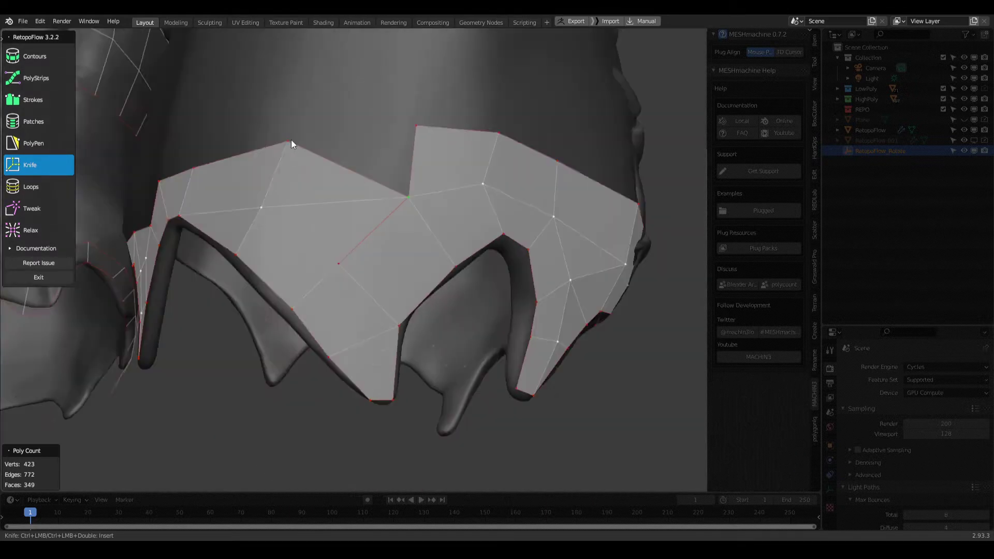
{"action": "left_click", "coordinate": [321, 204]}
{"action": "key", "text": "x"}
{"action": "left_click", "coordinate": [318, 281], "text": "shift"}
{"action": "key", "text": "x"}
{"action": "left_click", "coordinate": [311, 336]}
Step: Refill both gaps in the cuff with new PolyPen faces
{"action": "middle_click_drag", "start_coordinate": [352, 299], "coordinate": [61, 141]}
{"action": "left_click", "coordinate": [473, 225], "text": "ctrl"}
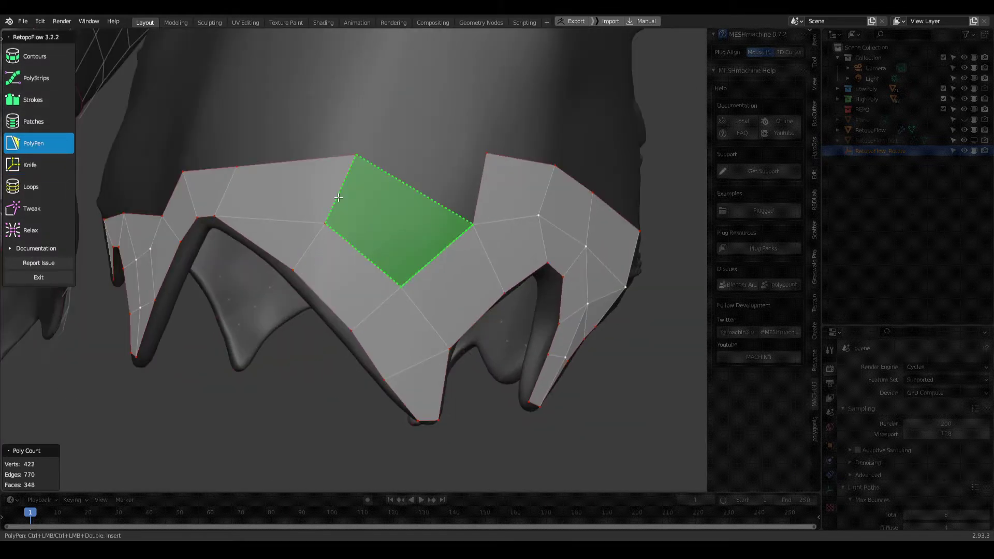
{"action": "left_click", "coordinate": [468, 151], "text": "ctrl"}
{"action": "middle_click_drag", "start_coordinate": [468, 151], "coordinate": [36, 164]}
Step: Knife-cut new edges into the lower cuff patch, switching between Knife and Tweak
{"action": "left_click", "coordinate": [36, 165]}
{"action": "mouse_move", "coordinate": [430, 254]}
{"action": "middle_mouse_down"}
{"action": "mouse_move", "coordinate": [388, 243]}
{"action": "mouse_move", "coordinate": [404, 293]}
{"action": "middle_mouse_up"}
{"action": "key", "text": "8"}
{"action": "mouse_move", "coordinate": [389, 208]}
{"action": "middle_mouse_down"}
{"action": "mouse_move", "coordinate": [415, 246]}
{"action": "mouse_move", "coordinate": [270, 245]}
{"action": "mouse_move", "coordinate": [443, 206]}
{"action": "mouse_move", "coordinate": [437, 271]}
{"action": "mouse_move", "coordinate": [389, 241]}
{"action": "middle_mouse_up"}
{"action": "key", "text": "6"}
{"action": "key", "text": "8"}
{"action": "key", "text": "6"}
{"action": "key", "text": "8"}
{"action": "key", "text": "6"}
{"action": "mouse_move", "coordinate": [347, 300]}
{"action": "middle_mouse_down"}
{"action": "mouse_move", "coordinate": [461, 313]}
{"action": "mouse_move", "coordinate": [344, 249]}
{"action": "mouse_move", "coordinate": [267, 247]}
{"action": "mouse_move", "coordinate": [339, 269]}
{"action": "middle_mouse_up"}
{"action": "left_click", "coordinate": [486, 234]}
{"action": "key", "text": "8"}
{"action": "key", "text": "6"}
{"action": "mouse_move", "coordinate": [457, 229]}
{"action": "middle_mouse_down"}
{"action": "mouse_move", "coordinate": [362, 213]}
{"action": "mouse_move", "coordinate": [502, 236]}
{"action": "mouse_move", "coordinate": [421, 239]}
{"action": "mouse_move", "coordinate": [533, 251]}
{"action": "mouse_move", "coordinate": [348, 240]}
{"action": "mouse_move", "coordinate": [400, 252]}
{"action": "middle_mouse_up"}
{"action": "middle_click_drag", "start_coordinate": [483, 257], "coordinate": [453, 244]}
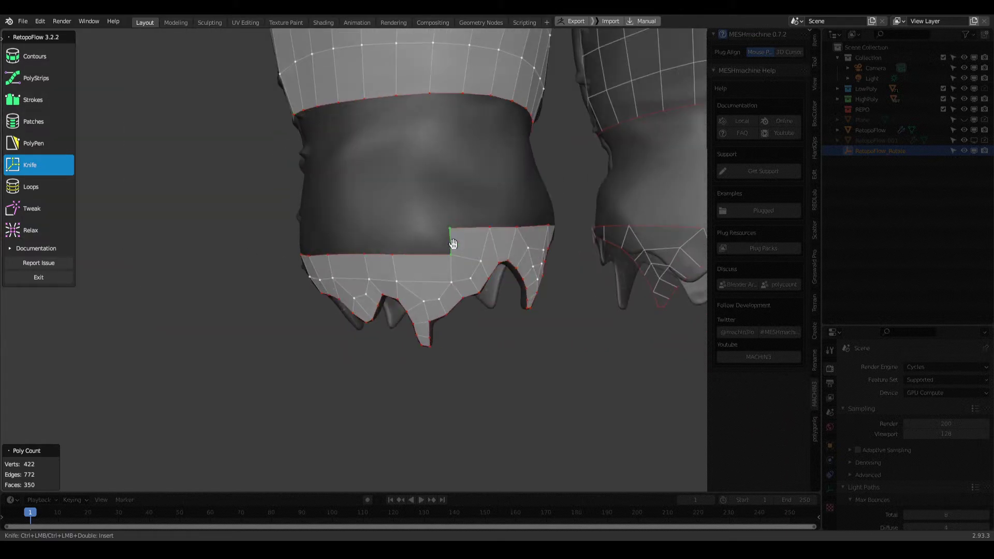
Step: Commit new triangles along the torn hem of the other leg's cuff
{"action": "mouse_move", "coordinate": [363, 254]}
{"action": "middle_mouse_down"}
{"action": "mouse_move", "coordinate": [409, 238]}
{"action": "mouse_move", "coordinate": [357, 258]}
{"action": "mouse_move", "coordinate": [338, 238]}
{"action": "mouse_move", "coordinate": [407, 251]}
{"action": "mouse_move", "coordinate": [383, 264]}
{"action": "mouse_move", "coordinate": [351, 253]}
{"action": "mouse_move", "coordinate": [395, 253]}
{"action": "middle_mouse_up"}
{"action": "left_click", "coordinate": [357, 258], "text": "ctrl"}
{"action": "left_click", "coordinate": [351, 252], "text": "ctrl"}
{"action": "key", "text": "t"}
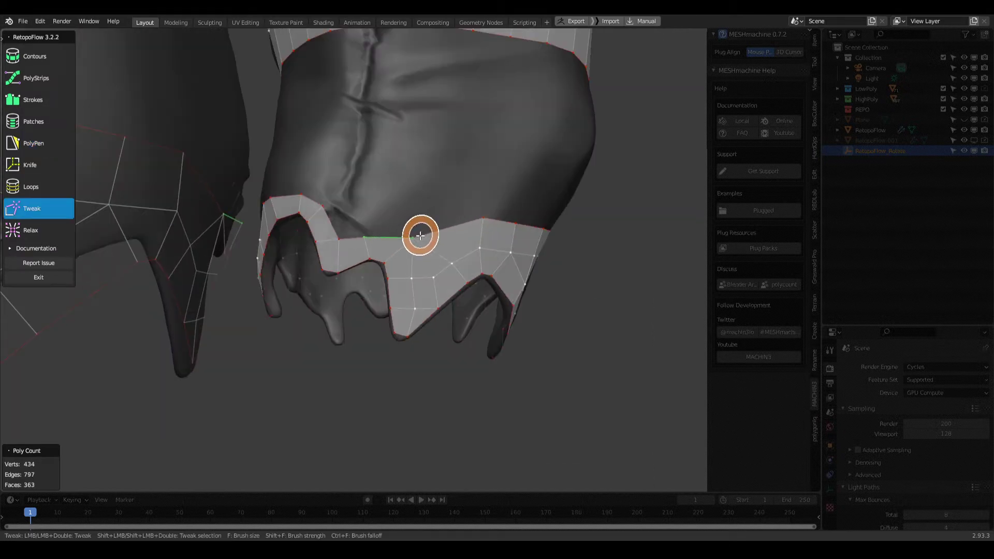
{"action": "left_click", "coordinate": [279, 243], "text": "ctrl"}
{"action": "mouse_move", "coordinate": [280, 244]}
{"action": "middle_mouse_down"}
{"action": "mouse_move", "coordinate": [386, 237]}
{"action": "mouse_move", "coordinate": [423, 250]}
{"action": "middle_mouse_up"}
{"action": "key", "text": "t"}
Step: Cut a new edge into the band face, then cycle Strokes, Relax and Tweak tools
{"action": "left_click", "coordinate": [403, 210]}
{"action": "key", "text": "t"}
{"action": "middle_click_drag", "start_coordinate": [324, 250], "coordinate": [392, 234]}
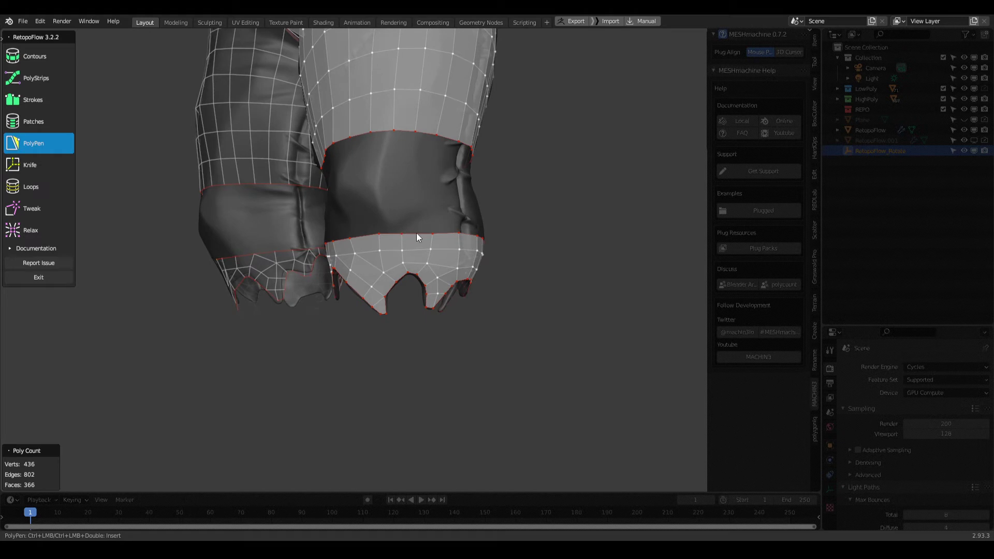
{"action": "left_click", "coordinate": [39, 106]}
{"action": "mouse_move", "coordinate": [357, 243]}
{"action": "middle_mouse_down"}
{"action": "mouse_move", "coordinate": [453, 241]}
{"action": "mouse_move", "coordinate": [333, 240]}
{"action": "middle_mouse_up"}
{"action": "key", "text": "r"}
{"action": "key", "text": "r"}
{"action": "left_click", "coordinate": [51, 102]}
{"action": "key", "text": "r"}
{"action": "scroll", "coordinate": [377, 228], "scroll_direction": "up", "scroll_amount": 3}
{"action": "mouse_move", "coordinate": [316, 230]}
{"action": "middle_mouse_down"}
{"action": "mouse_move", "coordinate": [362, 231]}
{"action": "mouse_move", "coordinate": [239, 260]}
{"action": "mouse_move", "coordinate": [1, 272]}
{"action": "middle_mouse_up"}
{"action": "key", "text": "t"}
{"action": "scroll", "coordinate": [337, 228], "scroll_direction": "down", "scroll_amount": 3}
{"action": "key", "text": "t"}
{"action": "mouse_move", "coordinate": [336, 155]}
{"action": "middle_mouse_down"}
{"action": "mouse_move", "coordinate": [422, 126]}
{"action": "mouse_move", "coordinate": [381, 128]}
{"action": "mouse_move", "coordinate": [392, 161]}
{"action": "mouse_move", "coordinate": [397, 151]}
{"action": "mouse_move", "coordinate": [399, 237]}
{"action": "mouse_move", "coordinate": [418, 242]}
{"action": "mouse_move", "coordinate": [443, 200]}
{"action": "mouse_move", "coordinate": [124, 151]}
{"action": "middle_mouse_up"}
{"action": "key", "text": "t"}
{"action": "key", "text": "t"}
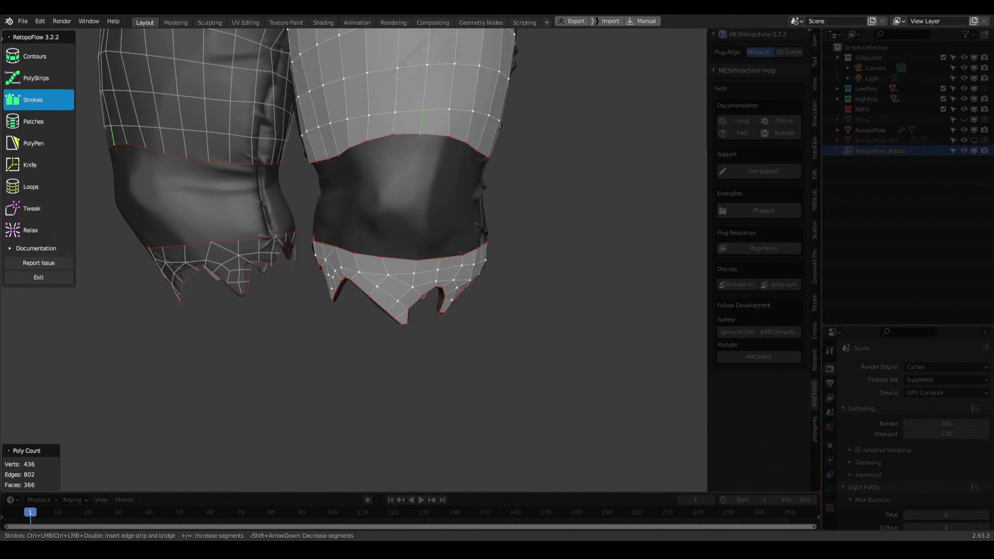
Step: Draw a quad strip across the leg band, shortening it and adding one segment
{"action": "middle_click_drag", "start_coordinate": [124, 151], "coordinate": [484, 207]}
{"action": "left_click", "coordinate": [36, 77]}
{"action": "left_click_drag", "start_coordinate": [362, 187], "coordinate": [444, 189]}
{"action": "mouse_move", "coordinate": [444, 188]}
{"action": "middle_mouse_down"}
{"action": "mouse_move", "coordinate": [464, 195]}
{"action": "mouse_move", "coordinate": [361, 189]}
{"action": "mouse_move", "coordinate": [461, 208]}
{"action": "middle_mouse_up"}
{"action": "left_click_drag", "start_coordinate": [461, 202], "coordinate": [396, 199]}
{"action": "key", "text": "equal"}
{"action": "mouse_move", "coordinate": [422, 200]}
{"action": "middle_mouse_down"}
{"action": "mouse_move", "coordinate": [432, 196]}
{"action": "mouse_move", "coordinate": [355, 191]}
{"action": "mouse_move", "coordinate": [425, 208]}
{"action": "mouse_move", "coordinate": [457, 142]}
{"action": "mouse_move", "coordinate": [434, 174]}
{"action": "mouse_move", "coordinate": [282, 203]}
{"action": "middle_mouse_up"}
{"action": "key", "text": "3"}
Step: Alternate between PolyPen and Tweak while viewing the legs from top and front
{"action": "key", "text": "5"}
{"action": "key", "text": "8"}
{"action": "key", "text": "5"}
{"action": "key", "text": "8"}
{"action": "mouse_move", "coordinate": [484, 194]}
{"action": "middle_mouse_down"}
{"action": "mouse_move", "coordinate": [439, 186]}
{"action": "mouse_move", "coordinate": [505, 184]}
{"action": "mouse_move", "coordinate": [395, 167]}
{"action": "mouse_move", "coordinate": [328, 196]}
{"action": "mouse_move", "coordinate": [415, 177]}
{"action": "mouse_move", "coordinate": [400, 166]}
{"action": "mouse_move", "coordinate": [388, 213]}
{"action": "mouse_move", "coordinate": [395, 160]}
{"action": "mouse_move", "coordinate": [401, 200]}
{"action": "mouse_move", "coordinate": [386, 208]}
{"action": "mouse_move", "coordinate": [426, 146]}
{"action": "mouse_move", "coordinate": [346, 186]}
{"action": "mouse_move", "coordinate": [450, 155]}
{"action": "mouse_move", "coordinate": [381, 191]}
{"action": "mouse_move", "coordinate": [375, 210]}
{"action": "mouse_move", "coordinate": [399, 222]}
{"action": "mouse_move", "coordinate": [419, 204]}
{"action": "mouse_move", "coordinate": [430, 157]}
{"action": "mouse_move", "coordinate": [378, 168]}
{"action": "mouse_move", "coordinate": [421, 154]}
{"action": "mouse_move", "coordinate": [390, 167]}
{"action": "mouse_move", "coordinate": [415, 202]}
{"action": "mouse_move", "coordinate": [393, 130]}
{"action": "mouse_move", "coordinate": [402, 158]}
{"action": "mouse_move", "coordinate": [421, 160]}
{"action": "mouse_move", "coordinate": [206, 202]}
{"action": "middle_mouse_up"}
{"action": "key", "text": "5"}
{"action": "key", "text": "8"}
{"action": "key", "text": "5"}
{"action": "key", "text": "8"}
{"action": "key", "text": "5"}
{"action": "key", "text": "8"}
{"action": "key", "text": "5"}
{"action": "key", "text": "8"}
{"action": "key", "text": "5"}
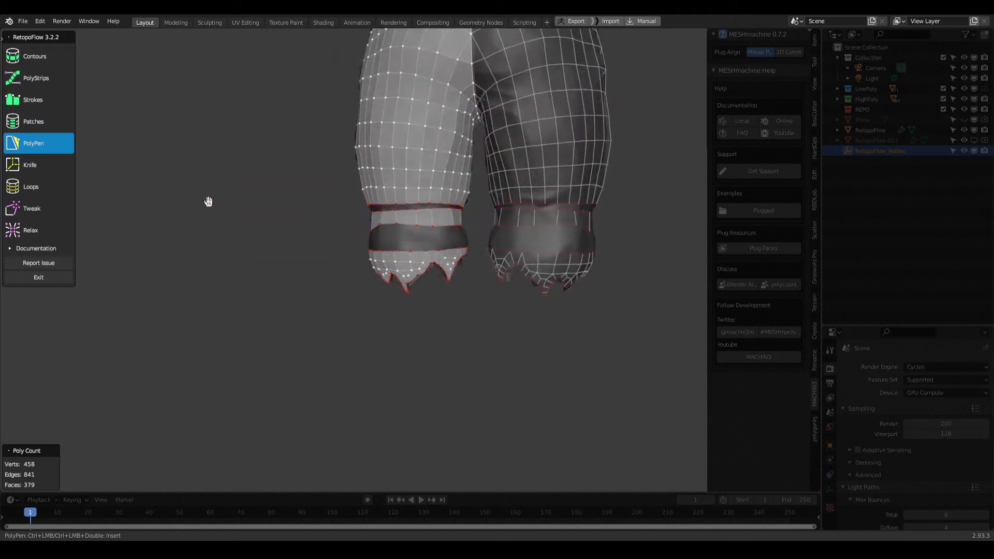
Step: Select all faces of both leg bands with Ctrl+L and delete them
{"action": "left_click", "coordinate": [443, 210]}
{"action": "mouse_move", "coordinate": [443, 210]}
{"action": "middle_mouse_down"}
{"action": "mouse_move", "coordinate": [394, 199]}
{"action": "mouse_move", "coordinate": [444, 206]}
{"action": "mouse_move", "coordinate": [415, 202]}
{"action": "middle_mouse_up"}
{"action": "key", "text": "ctrl+l"}
{"action": "middle_click_drag", "start_coordinate": [355, 210], "coordinate": [454, 209]}
{"action": "key", "text": "x"}
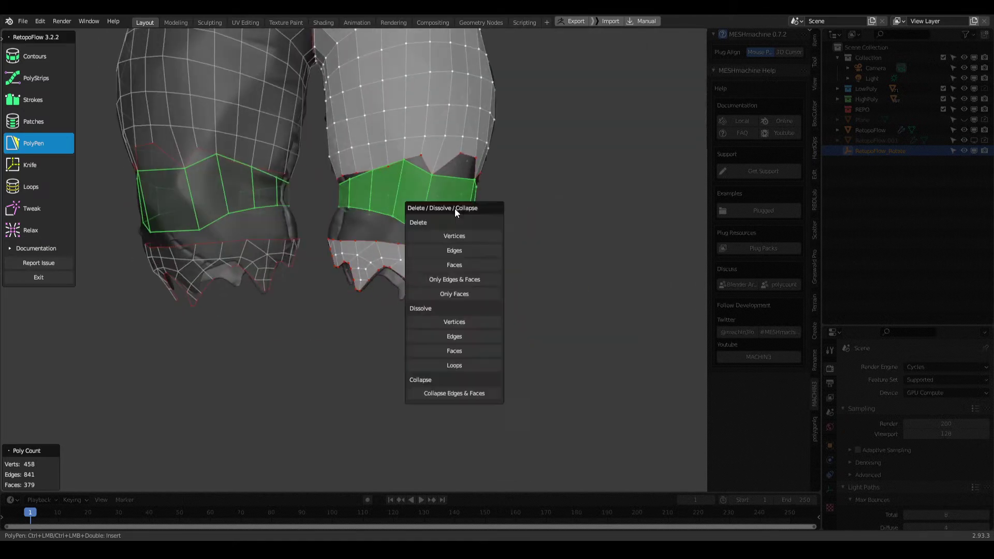
{"action": "left_click", "coordinate": [454, 265]}
{"action": "mouse_move", "coordinate": [383, 178]}
{"action": "middle_mouse_down"}
{"action": "mouse_move", "coordinate": [408, 176]}
{"action": "mouse_move", "coordinate": [392, 149]}
{"action": "mouse_move", "coordinate": [434, 139]}
{"action": "mouse_move", "coordinate": [375, 172]}
{"action": "mouse_move", "coordinate": [400, 160]}
{"action": "mouse_move", "coordinate": [339, 162]}
{"action": "mouse_move", "coordinate": [440, 158]}
{"action": "mouse_move", "coordinate": [368, 169]}
{"action": "middle_mouse_up"}
Step: Draw a 26-vertex Contours ring at the top of the band gap
{"action": "key", "text": "8"}
{"action": "key", "text": "5"}
{"action": "left_click", "coordinate": [35, 103]}
{"action": "key", "text": "9"}
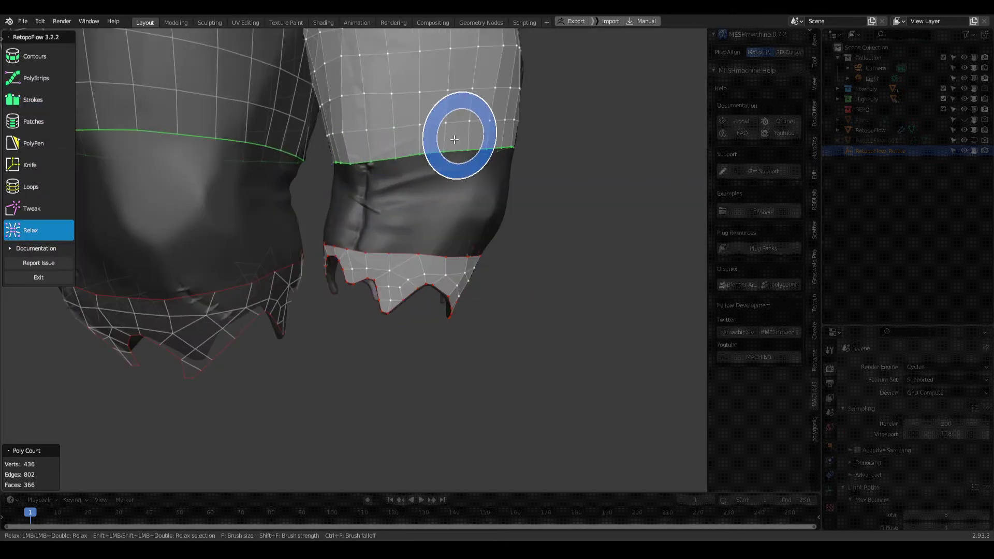
{"action": "middle_click_drag", "start_coordinate": [454, 139], "coordinate": [363, 145]}
{"action": "left_click", "coordinate": [35, 99]}
{"action": "left_click", "coordinate": [35, 56]}
{"action": "middle_click_drag", "start_coordinate": [381, 186], "coordinate": [482, 191]}
{"action": "mouse_move", "coordinate": [519, 220]}
{"action": "middle_mouse_down"}
{"action": "mouse_move", "coordinate": [399, 226]}
{"action": "mouse_move", "coordinate": [429, 221]}
{"action": "middle_mouse_up"}
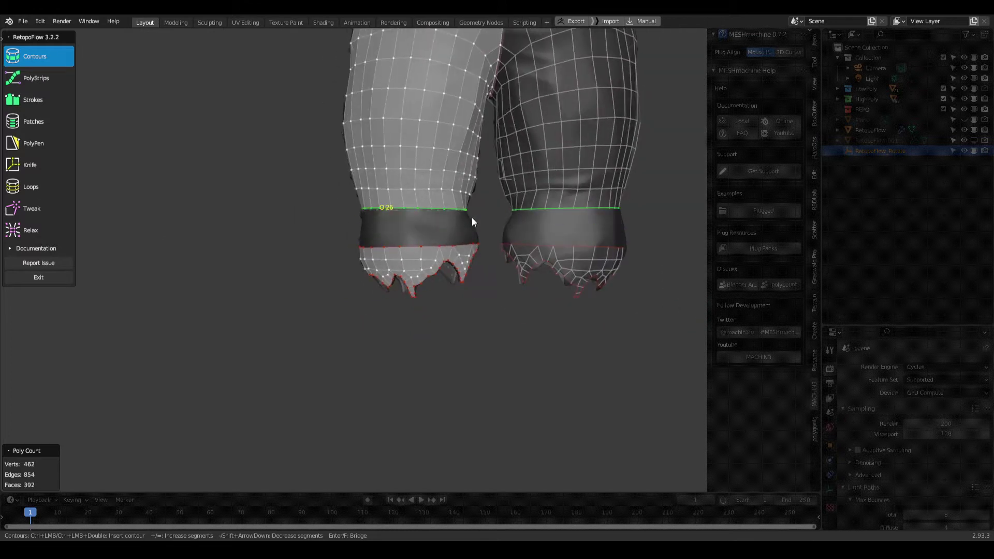
{"action": "left_click", "coordinate": [350, 232], "text": "ctrl"}
{"action": "mouse_move", "coordinate": [350, 231]}
{"action": "middle_mouse_down"}
{"action": "mouse_move", "coordinate": [368, 251]}
{"action": "mouse_move", "coordinate": [402, 201]}
{"action": "middle_mouse_up"}
Step: Insert a PolyPen face bridging the gap between the new ring and cuff
{"action": "key", "text": "5"}
{"action": "left_click", "coordinate": [444, 245], "text": "ctrl"}
{"action": "mouse_move", "coordinate": [445, 246]}
{"action": "middle_mouse_down"}
{"action": "mouse_move", "coordinate": [417, 225]}
{"action": "mouse_move", "coordinate": [375, 235]}
{"action": "mouse_move", "coordinate": [417, 240]}
{"action": "middle_mouse_up"}
Step: Insert a new edge loop across the band between trouser leg and torn cuff
{"action": "key", "text": "8"}
{"action": "key", "text": "5"}
{"action": "key", "text": "8"}
{"action": "key", "text": "5"}
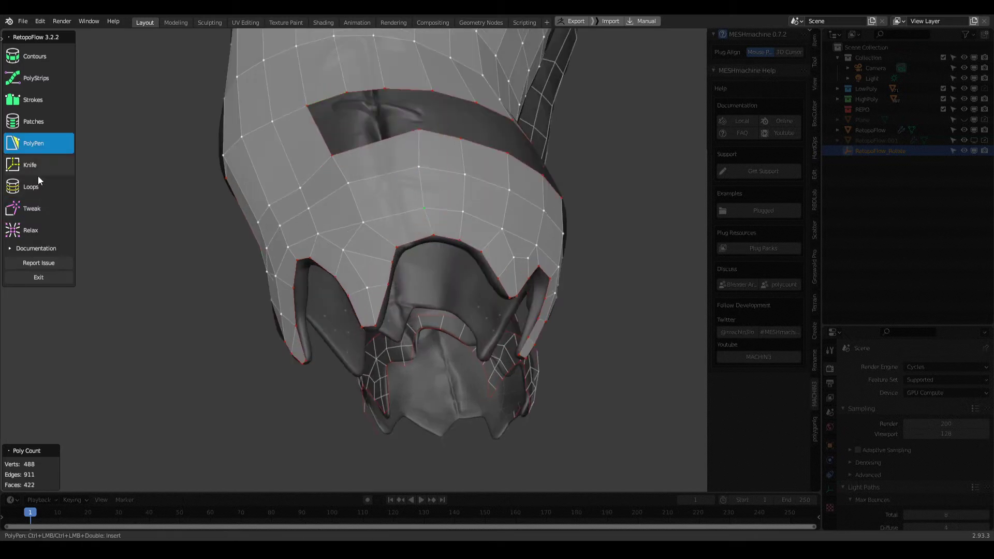
{"action": "left_click", "coordinate": [31, 188]}
{"action": "mouse_move", "coordinate": [406, 222]}
{"action": "middle_mouse_down"}
{"action": "mouse_move", "coordinate": [473, 272]}
{"action": "mouse_move", "coordinate": [432, 244]}
{"action": "middle_mouse_up"}
{"action": "left_click", "coordinate": [430, 244], "text": "ctrl"}
{"action": "key", "text": "8"}
{"action": "key", "text": "7"}
Step: Add new PolyPen faces along the band from a higher frontal view
{"action": "key", "text": "3"}
{"action": "key", "text": "4"}
{"action": "key", "text": "8"}
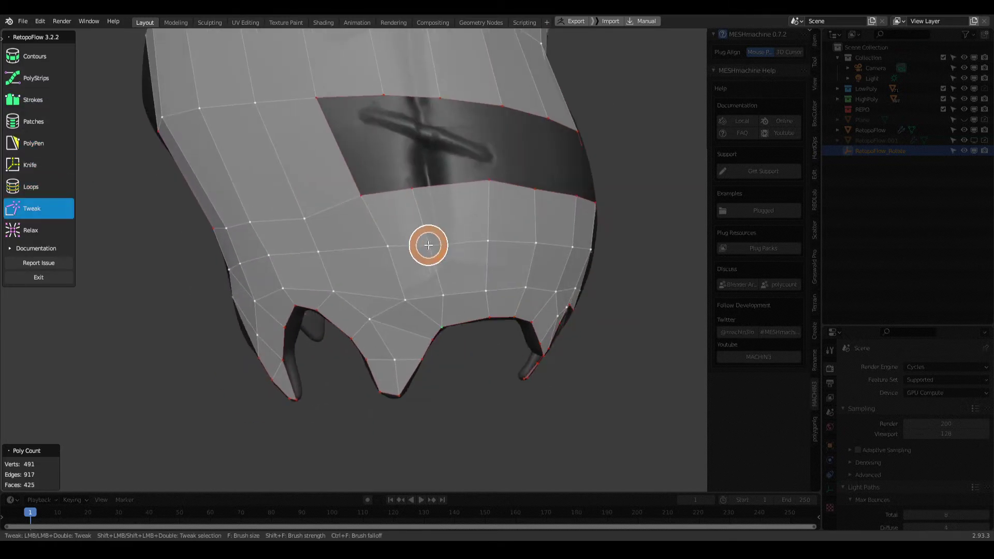
{"action": "key", "text": "5"}
{"action": "middle_click_drag", "start_coordinate": [464, 214], "coordinate": [477, 284]}
{"action": "left_click", "coordinate": [31, 99]}
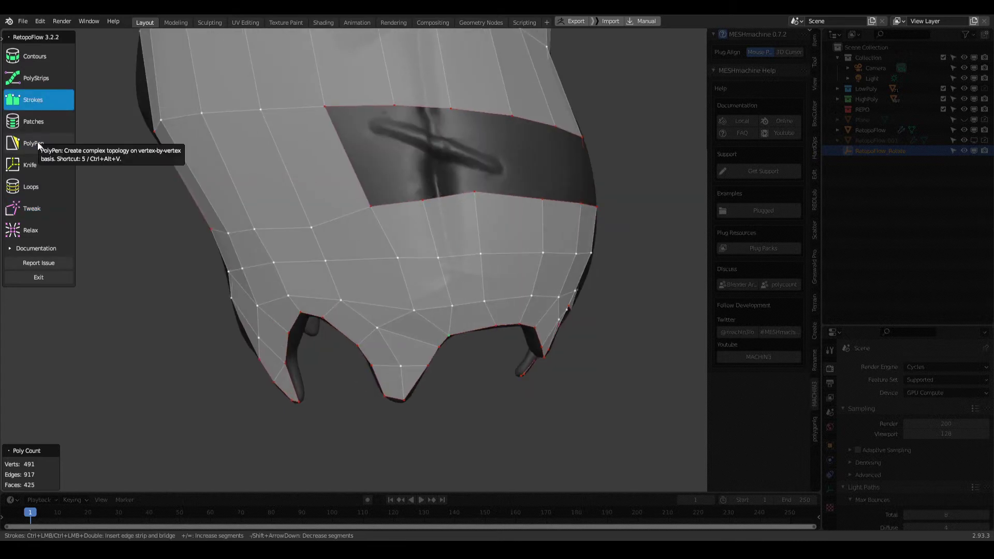
{"action": "mouse_move", "coordinate": [78, 171]}
{"action": "middle_mouse_down"}
{"action": "mouse_move", "coordinate": [370, 175]}
{"action": "mouse_move", "coordinate": [155, 156]}
{"action": "middle_mouse_up"}
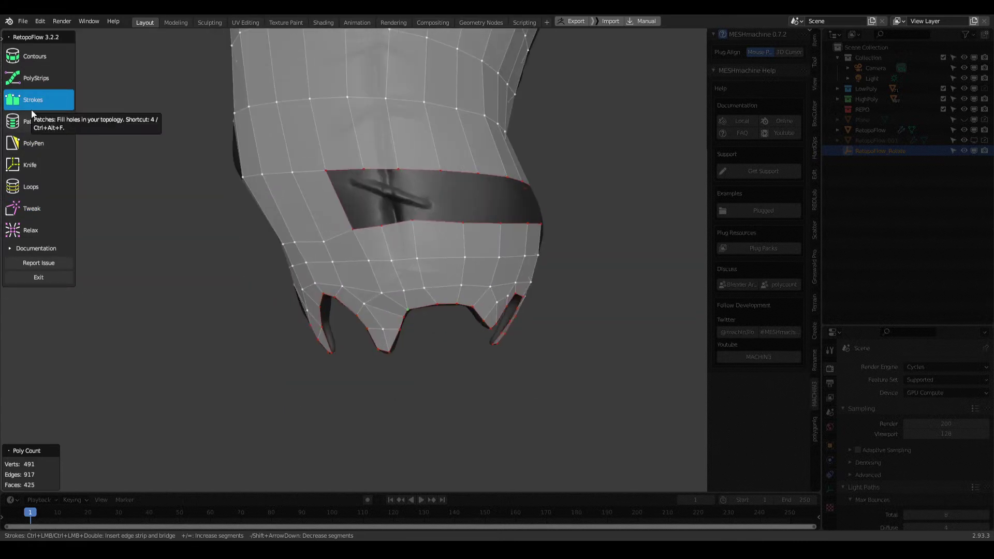
{"action": "left_click", "coordinate": [37, 145]}
{"action": "left_click", "coordinate": [389, 202]}
Step: Insert a vertical edge loop through the hem
{"action": "mouse_move", "coordinate": [390, 216]}
{"action": "middle_mouse_down"}
{"action": "mouse_move", "coordinate": [390, 242]}
{"action": "mouse_move", "coordinate": [413, 213]}
{"action": "middle_mouse_up"}
{"action": "key", "text": "8"}
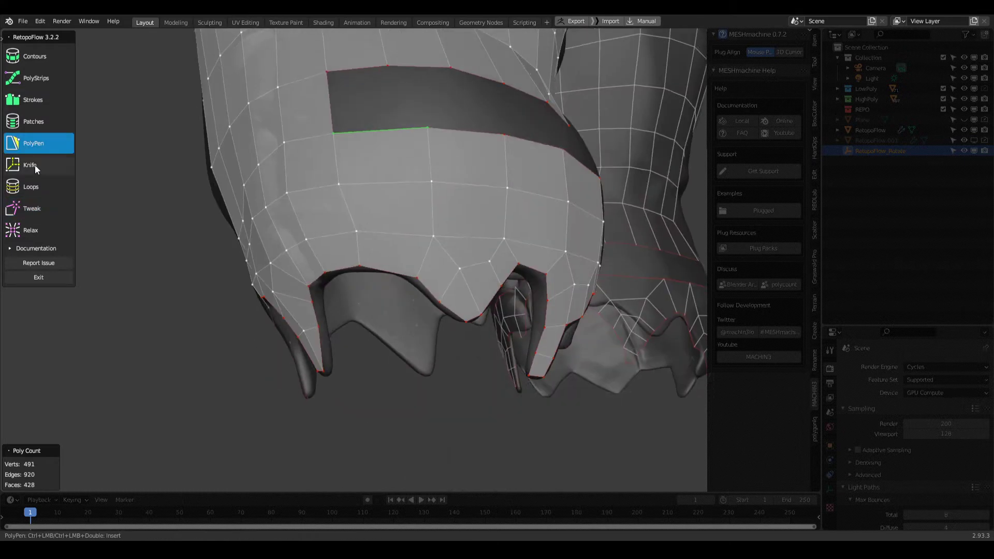
{"action": "left_click", "coordinate": [31, 186]}
{"action": "left_click", "coordinate": [383, 211], "text": "ctrl"}
{"action": "key", "text": "8"}
{"action": "mouse_move", "coordinate": [399, 232]}
{"action": "middle_mouse_down"}
{"action": "mouse_move", "coordinate": [444, 222]}
{"action": "mouse_move", "coordinate": [437, 270]}
{"action": "mouse_move", "coordinate": [471, 235]}
{"action": "middle_mouse_up"}
Step: Add a face inside the dark gap band
{"action": "key", "text": "7"}
{"action": "key", "text": "5"}
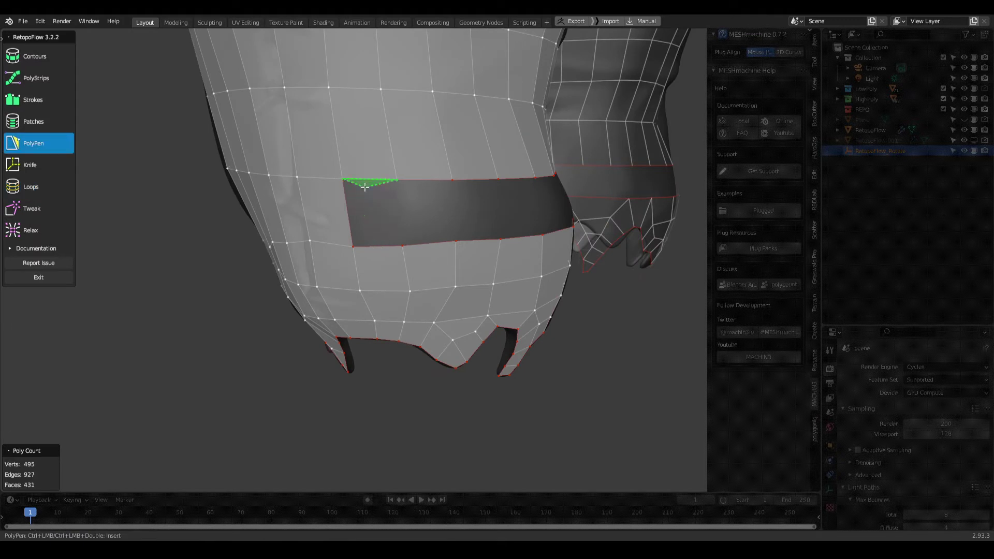
{"action": "left_click", "coordinate": [512, 186]}
{"action": "middle_click_drag", "start_coordinate": [512, 187], "coordinate": [489, 175]}
{"action": "key", "text": "8"}
{"action": "mouse_move", "coordinate": [381, 242]}
{"action": "middle_mouse_down"}
{"action": "mouse_move", "coordinate": [440, 236]}
{"action": "mouse_move", "coordinate": [462, 271]}
{"action": "mouse_move", "coordinate": [446, 222]}
{"action": "middle_mouse_up"}
{"action": "key", "text": "5"}
{"action": "key", "text": "8"}
Step: Knife-cut an edge into the hem faces and fill another face in the gap band
{"action": "key", "text": "6"}
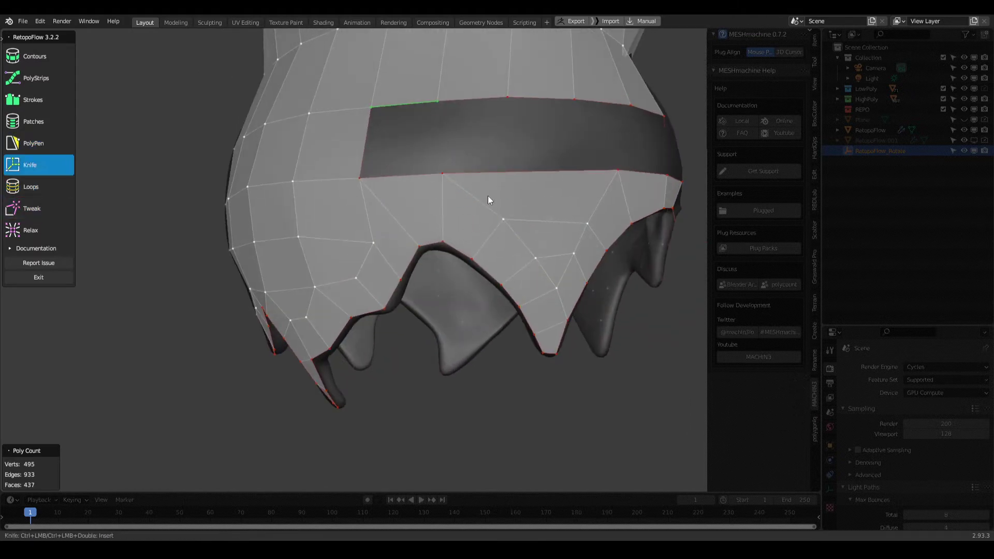
{"action": "left_click", "coordinate": [487, 196]}
{"action": "middle_click_drag", "start_coordinate": [488, 196], "coordinate": [538, 200]}
{"action": "left_click", "coordinate": [492, 252]}
{"action": "key", "text": "8"}
{"action": "mouse_move", "coordinate": [492, 253]}
{"action": "middle_mouse_down"}
{"action": "mouse_move", "coordinate": [488, 225]}
{"action": "mouse_move", "coordinate": [518, 195]}
{"action": "mouse_move", "coordinate": [456, 238]}
{"action": "mouse_move", "coordinate": [488, 262]}
{"action": "mouse_move", "coordinate": [524, 211]}
{"action": "mouse_move", "coordinate": [473, 182]}
{"action": "mouse_move", "coordinate": [481, 193]}
{"action": "middle_mouse_up"}
{"action": "key", "text": "5"}
{"action": "left_click", "coordinate": [456, 238]}
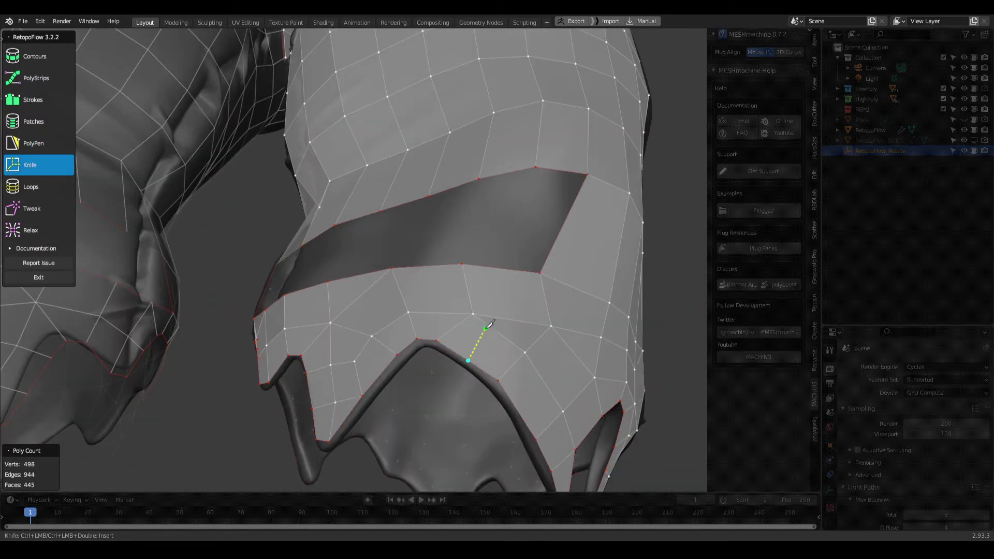
Step: Make Knife cuts around the hole, running new edges down to the hem
{"action": "left_click", "coordinate": [500, 324]}
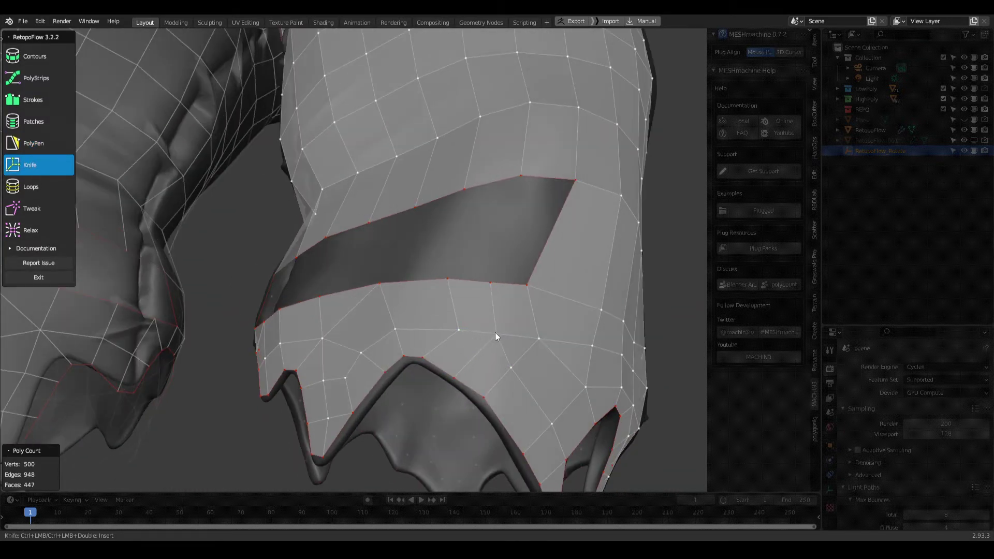
{"action": "mouse_move", "coordinate": [440, 329]}
{"action": "middle_mouse_down"}
{"action": "mouse_move", "coordinate": [464, 348]}
{"action": "mouse_move", "coordinate": [477, 253]}
{"action": "middle_mouse_up"}
{"action": "left_click", "coordinate": [473, 275], "text": "ctrl"}
{"action": "mouse_move", "coordinate": [474, 274]}
{"action": "middle_mouse_down"}
{"action": "mouse_move", "coordinate": [459, 333]}
{"action": "mouse_move", "coordinate": [479, 387]}
{"action": "middle_mouse_up"}
{"action": "left_click", "coordinate": [483, 341]}
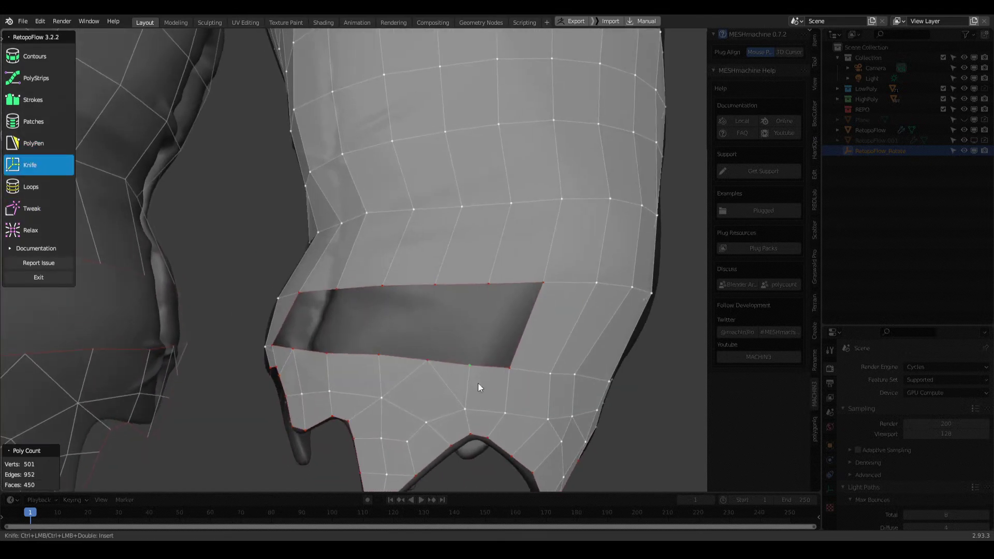
{"action": "mouse_move", "coordinate": [430, 414]}
{"action": "middle_mouse_down"}
{"action": "mouse_move", "coordinate": [472, 379]}
{"action": "mouse_move", "coordinate": [399, 309]}
{"action": "mouse_move", "coordinate": [479, 335]}
{"action": "mouse_move", "coordinate": [378, 342]}
{"action": "mouse_move", "coordinate": [353, 364]}
{"action": "mouse_move", "coordinate": [344, 305]}
{"action": "mouse_move", "coordinate": [449, 313]}
{"action": "mouse_move", "coordinate": [390, 275]}
{"action": "mouse_move", "coordinate": [440, 295]}
{"action": "mouse_move", "coordinate": [322, 285]}
{"action": "middle_mouse_up"}
Step: Fill the remaining hole with PolyPen faces, closing the band
{"action": "key", "text": "5"}
{"action": "left_click", "coordinate": [479, 335]}
{"action": "key", "text": "8"}
{"action": "key", "text": "5"}
{"action": "left_click", "coordinate": [344, 304], "text": "ctrl"}
{"action": "key", "text": "8"}
{"action": "key", "text": "9"}
{"action": "key", "text": "5"}
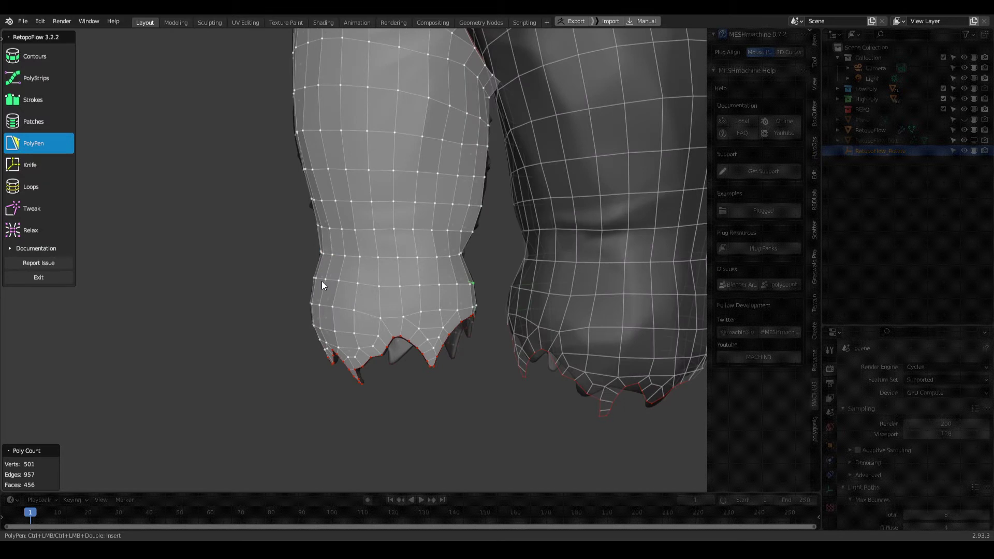
{"action": "mouse_move", "coordinate": [322, 284]}
{"action": "middle_mouse_down"}
{"action": "mouse_move", "coordinate": [366, 349]}
{"action": "mouse_move", "coordinate": [425, 306]}
{"action": "mouse_move", "coordinate": [319, 310]}
{"action": "mouse_move", "coordinate": [377, 240]}
{"action": "mouse_move", "coordinate": [455, 196]}
{"action": "mouse_move", "coordinate": [484, 207]}
{"action": "mouse_move", "coordinate": [461, 275]}
{"action": "mouse_move", "coordinate": [399, 251]}
{"action": "mouse_move", "coordinate": [368, 279]}
{"action": "mouse_move", "coordinate": [417, 239]}
{"action": "mouse_move", "coordinate": [377, 222]}
{"action": "mouse_move", "coordinate": [443, 286]}
{"action": "mouse_move", "coordinate": [305, 62]}
{"action": "mouse_move", "coordinate": [525, 276]}
{"action": "mouse_move", "coordinate": [458, 295]}
{"action": "mouse_move", "coordinate": [366, 246]}
{"action": "mouse_move", "coordinate": [328, 308]}
{"action": "middle_mouse_up"}
{"action": "key", "text": "8"}
{"action": "key", "text": "5"}
{"action": "key", "text": "9"}
{"action": "key", "text": "5"}
{"action": "key", "text": "9"}
{"action": "key", "text": "5"}
{"action": "key", "text": "9"}
{"action": "key", "text": "5"}
{"action": "key", "text": "5"}
{"action": "mouse_move", "coordinate": [444, 331]}
{"action": "middle_mouse_down"}
{"action": "mouse_move", "coordinate": [523, 199]}
{"action": "mouse_move", "coordinate": [433, 209]}
{"action": "middle_mouse_up"}
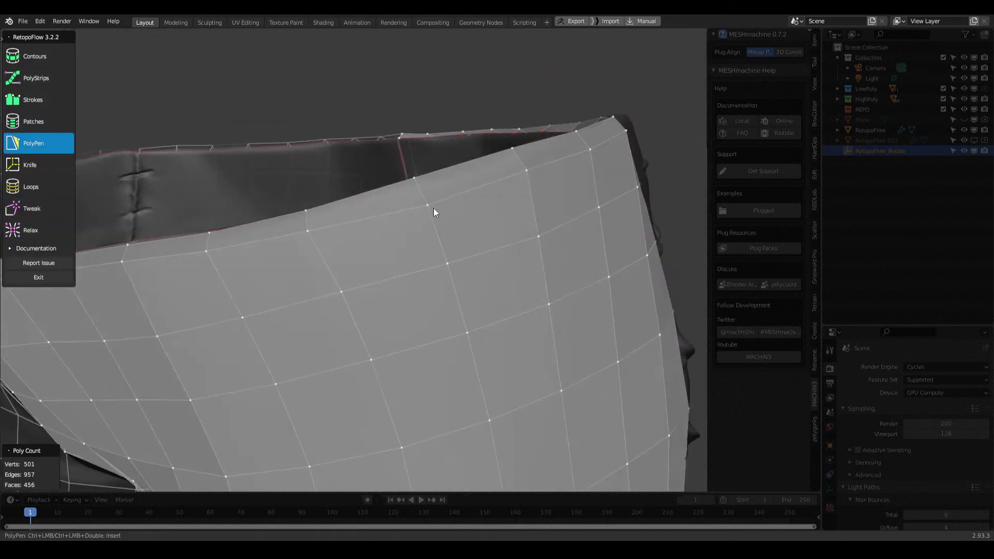
{"action": "key", "text": "5"}
{"action": "mouse_move", "coordinate": [516, 167]}
{"action": "middle_mouse_down"}
{"action": "mouse_move", "coordinate": [564, 155]}
{"action": "mouse_move", "coordinate": [455, 224]}
{"action": "mouse_move", "coordinate": [450, 216]}
{"action": "mouse_move", "coordinate": [562, 245]}
{"action": "mouse_move", "coordinate": [290, 340]}
{"action": "mouse_move", "coordinate": [382, 288]}
{"action": "mouse_move", "coordinate": [421, 186]}
{"action": "mouse_move", "coordinate": [388, 324]}
{"action": "mouse_move", "coordinate": [411, 333]}
{"action": "mouse_move", "coordinate": [366, 315]}
{"action": "mouse_move", "coordinate": [334, 406]}
{"action": "mouse_move", "coordinate": [336, 265]}
{"action": "middle_mouse_up"}
{"action": "key", "text": "3"}
{"action": "mouse_move", "coordinate": [326, 371]}
{"action": "middle_mouse_down"}
{"action": "mouse_move", "coordinate": [384, 355]}
{"action": "mouse_move", "coordinate": [445, 227]}
{"action": "middle_mouse_up"}
Step: Discard the Strokes strip on the rim and add a PolyPen face along it instead
{"action": "left_click_drag", "start_coordinate": [433, 229], "coordinate": [404, 265]}
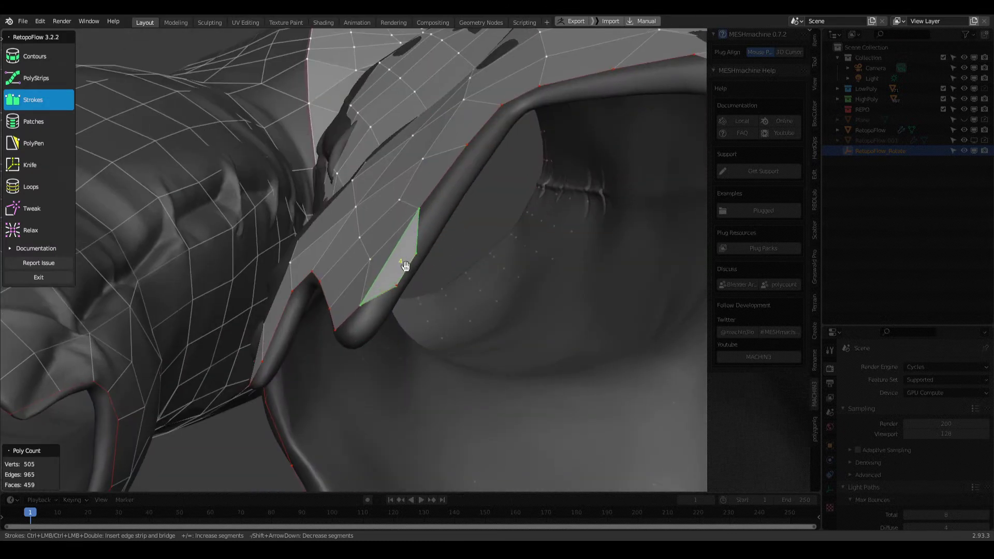
{"action": "key", "text": "3"}
{"action": "key", "text": "2"}
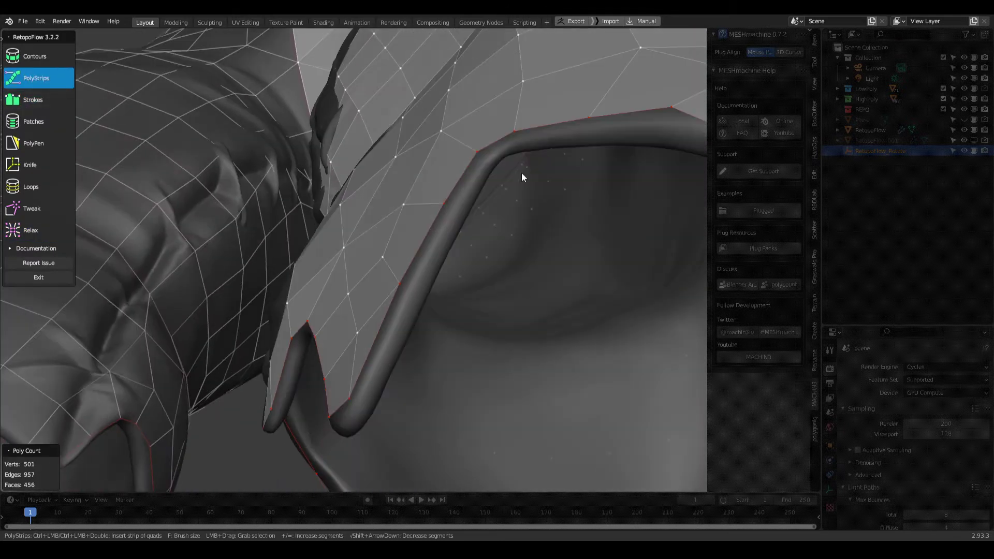
{"action": "key", "text": "5"}
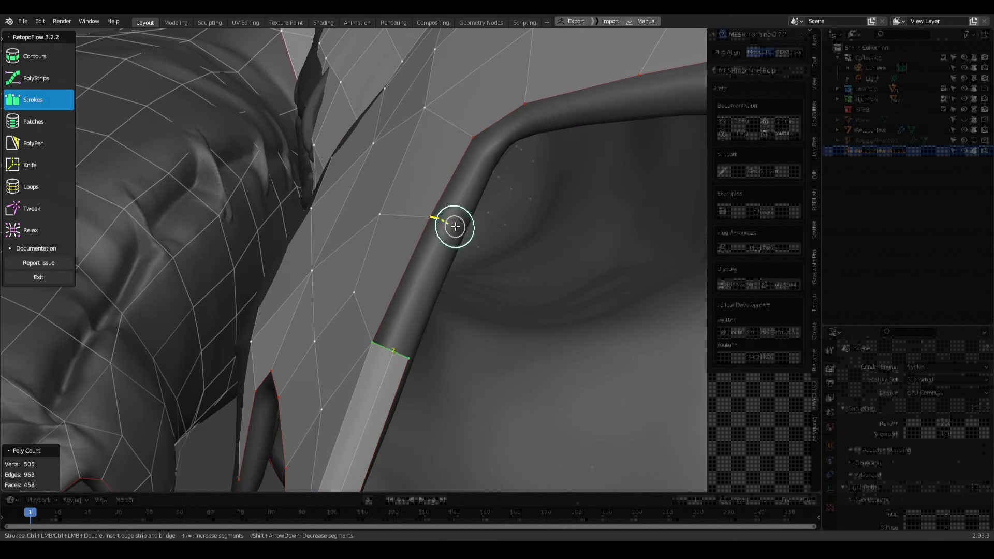
{"action": "left_click", "coordinate": [456, 228], "text": "ctrl"}
{"action": "middle_click_drag", "start_coordinate": [456, 229], "coordinate": [415, 229]}
{"action": "middle_click_drag", "start_coordinate": [322, 138], "coordinate": [586, 216]}
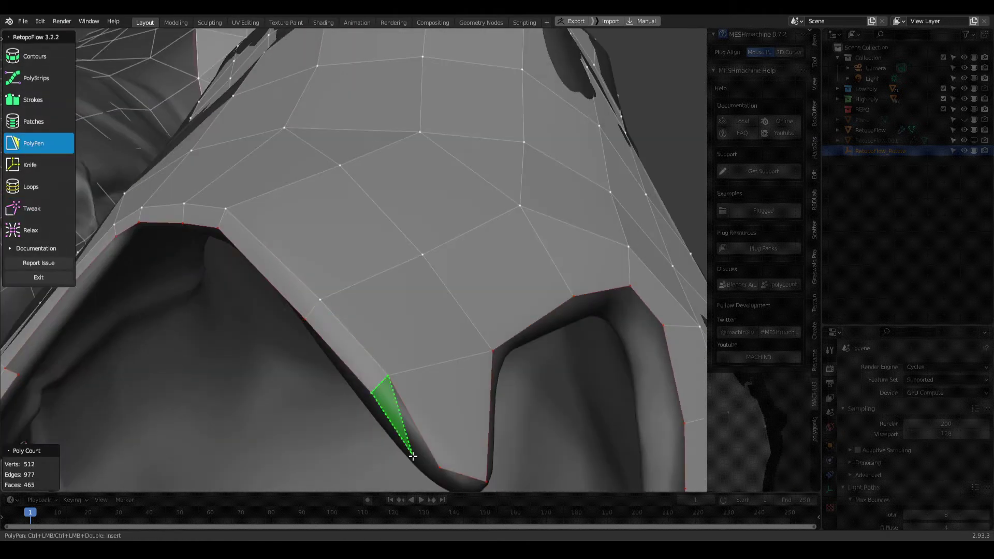
Step: Add triangles at the rim's end and further along the rim
{"action": "left_click", "coordinate": [413, 456]}
{"action": "key", "text": "8"}
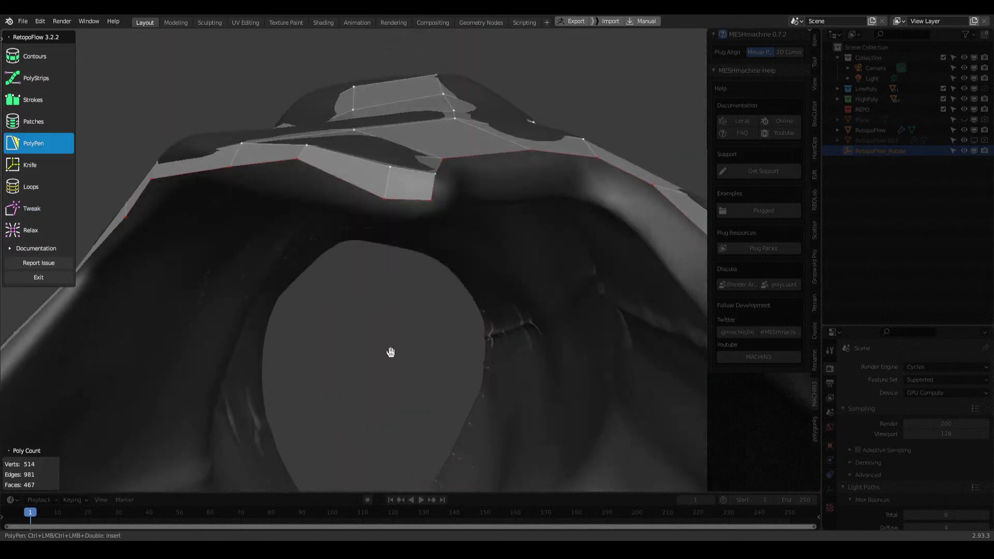
{"action": "key", "text": "5"}
{"action": "left_click", "coordinate": [410, 374]}
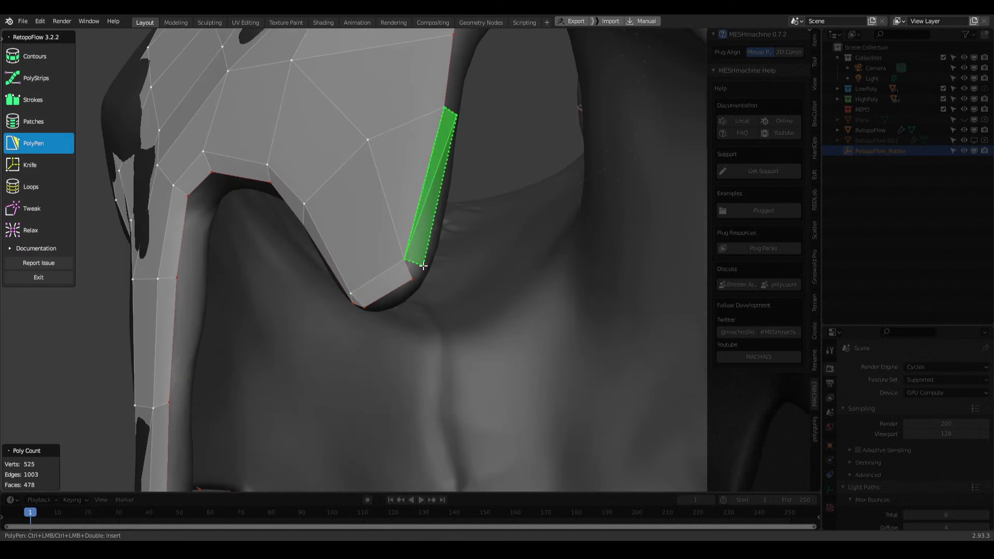
Step: Add a face at the hem edge and a rim quad, then knife-cut an edge across the hem
{"action": "left_click", "coordinate": [423, 265]}
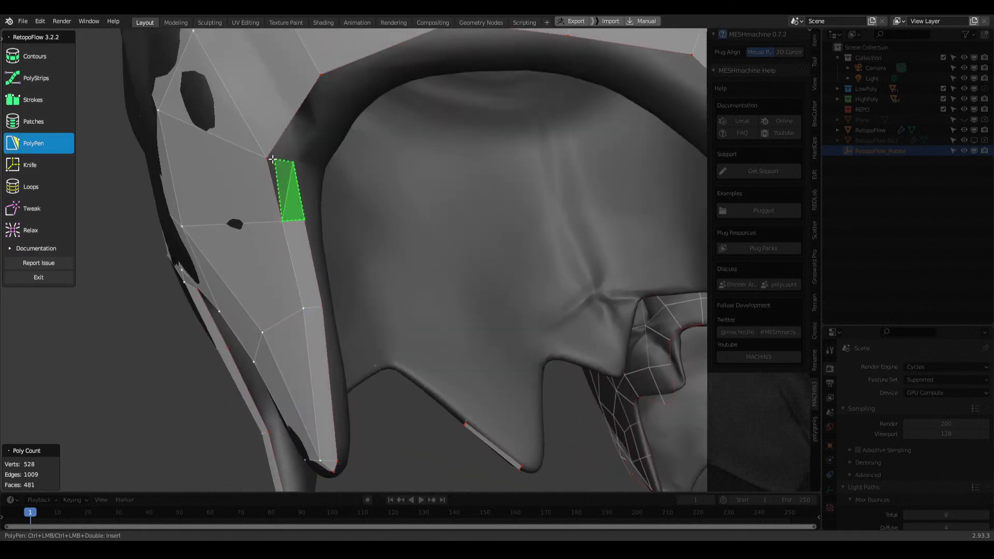
{"action": "left_click", "coordinate": [291, 156]}
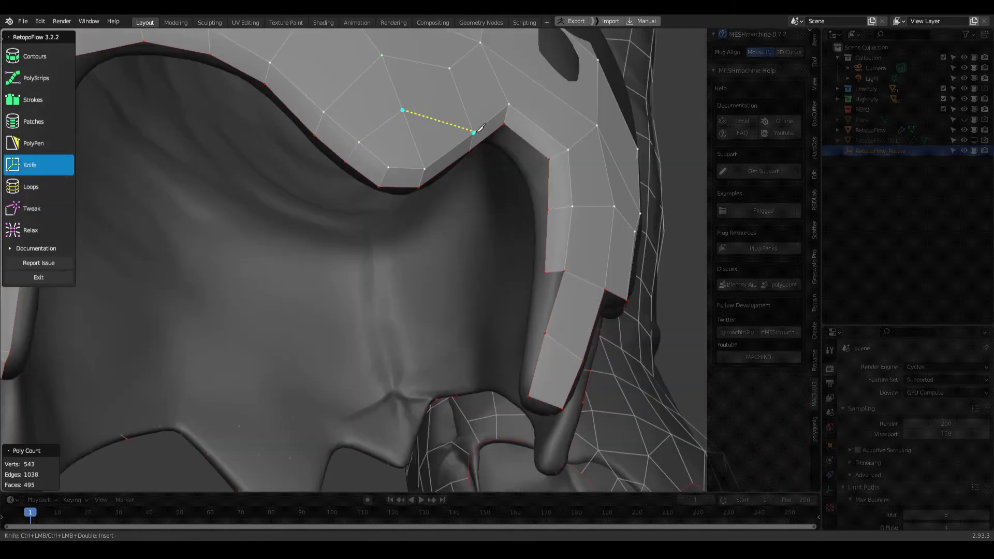
{"action": "left_click", "coordinate": [479, 130]}
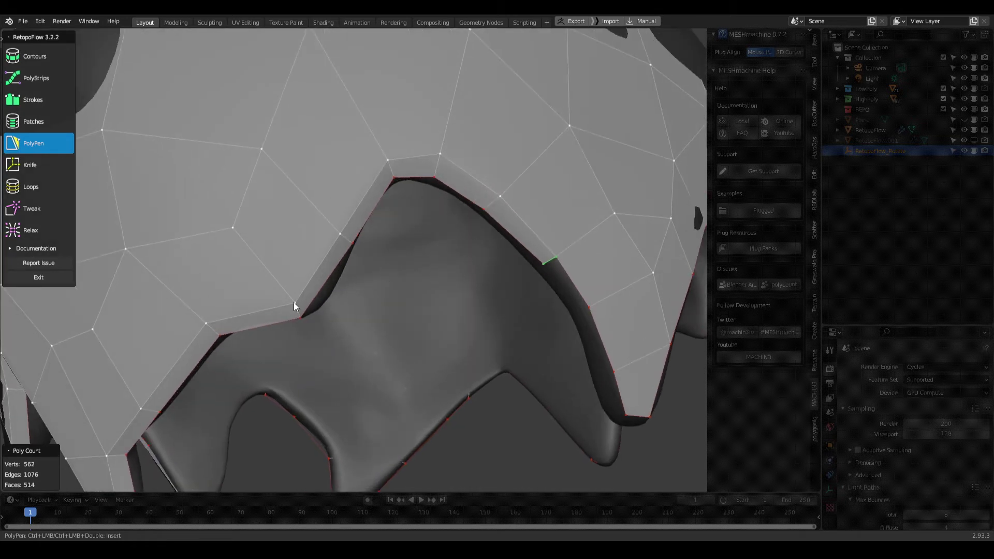
{"action": "left_click", "coordinate": [315, 283]}
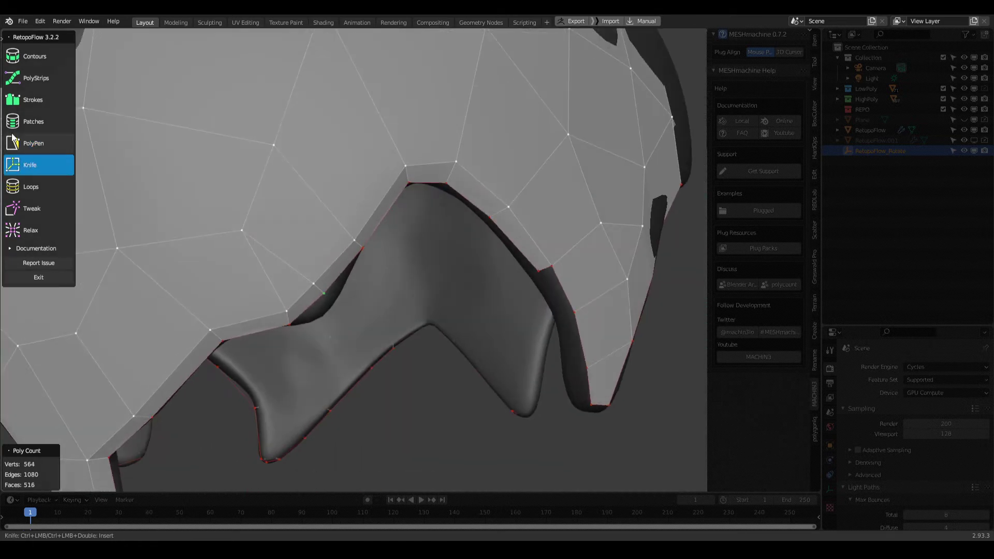
Step: Add a triangle face at the leg's torn edge
{"action": "middle_click_drag", "start_coordinate": [290, 252], "coordinate": [338, 264]}
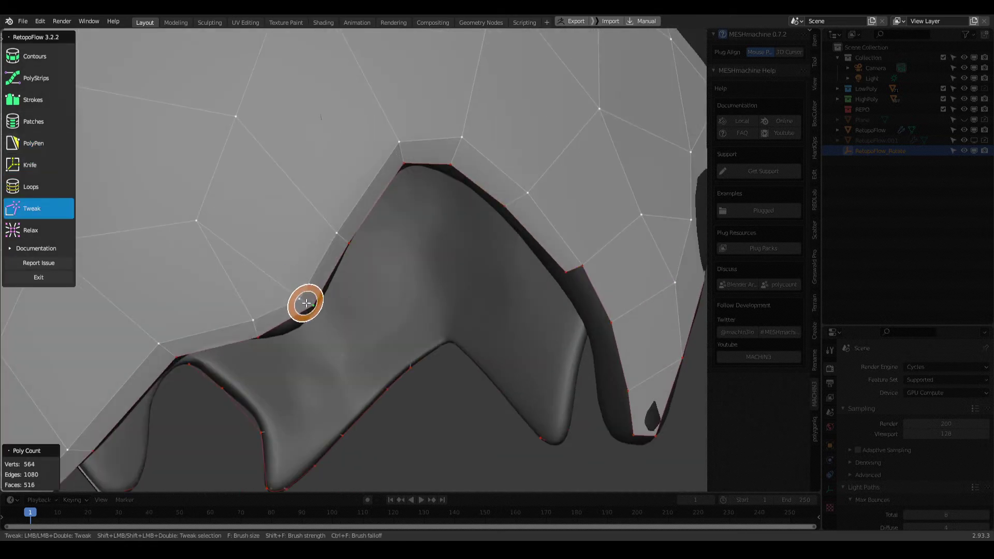
{"action": "key", "text": "6"}
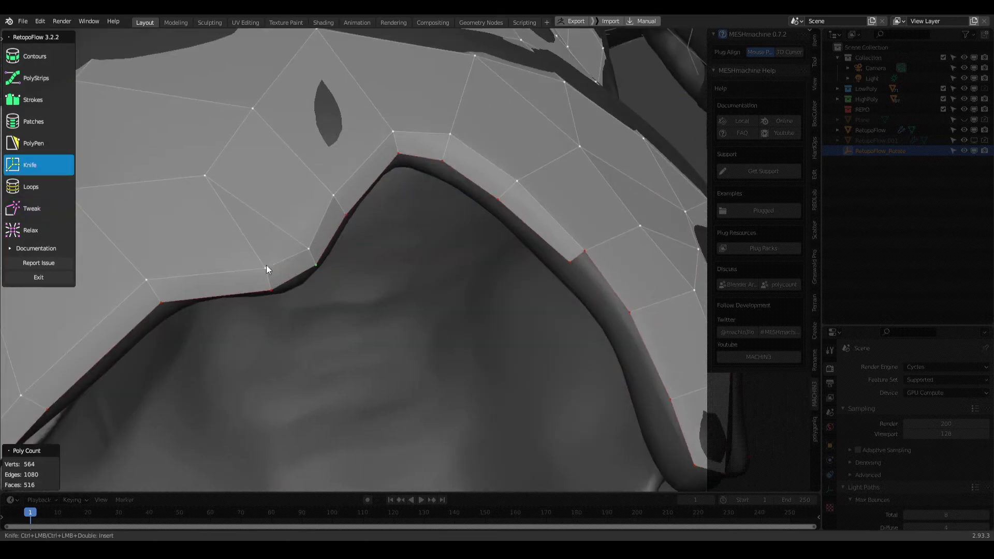
{"action": "key", "text": "6"}
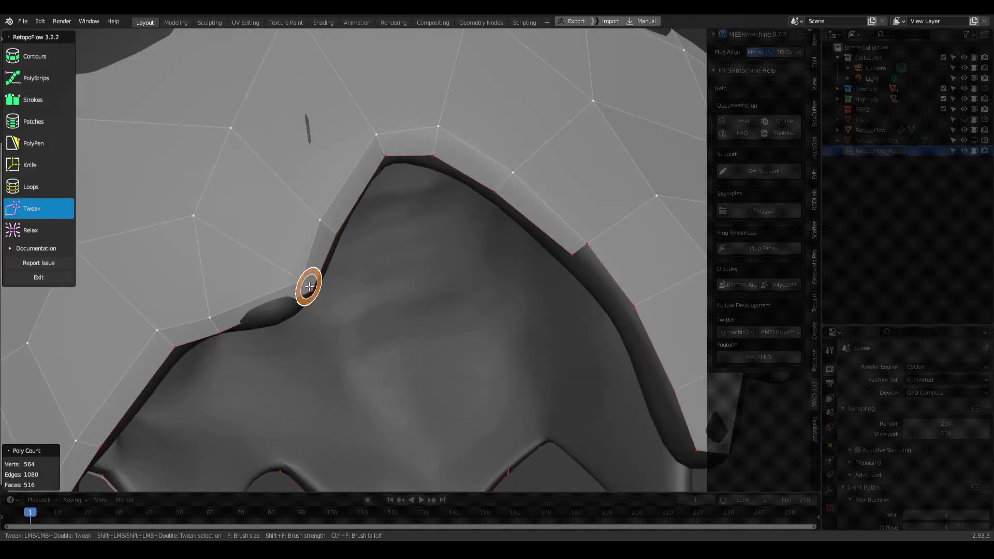
{"action": "key", "text": "6"}
{"action": "mouse_move", "coordinate": [287, 323]}
{"action": "middle_mouse_down"}
{"action": "mouse_move", "coordinate": [343, 233]}
{"action": "mouse_move", "coordinate": [144, 190]}
{"action": "mouse_move", "coordinate": [260, 287]}
{"action": "mouse_move", "coordinate": [45, 146]}
{"action": "middle_mouse_up"}
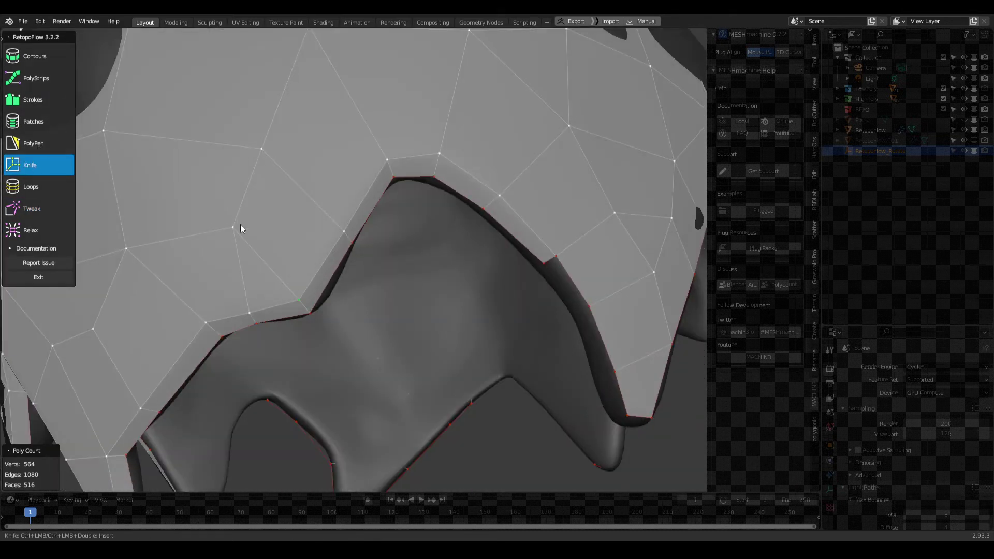
{"action": "middle_click_drag", "start_coordinate": [304, 302], "coordinate": [262, 274]}
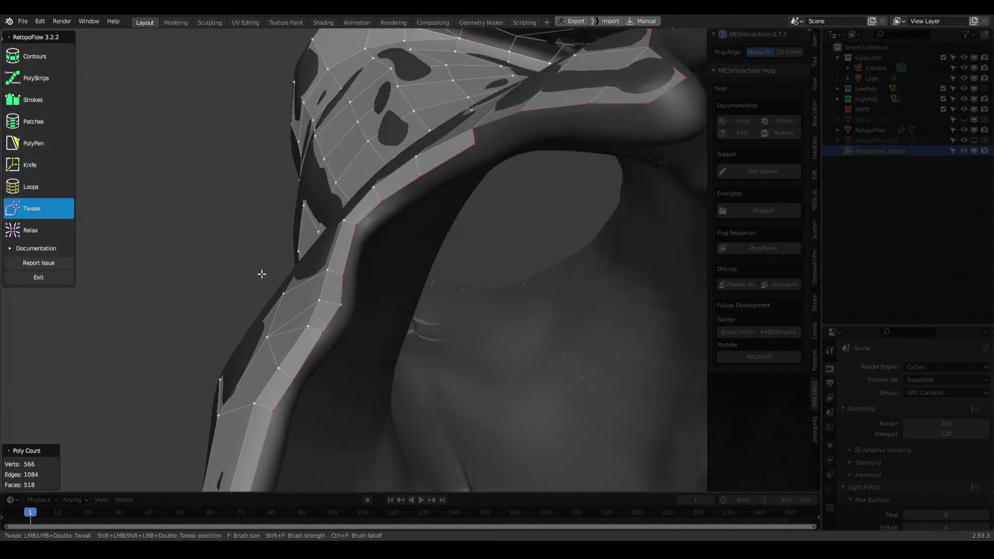
{"action": "mouse_move", "coordinate": [346, 278]}
{"action": "middle_mouse_down"}
{"action": "mouse_move", "coordinate": [299, 310]}
{"action": "mouse_move", "coordinate": [355, 206]}
{"action": "mouse_move", "coordinate": [506, 222]}
{"action": "mouse_move", "coordinate": [407, 227]}
{"action": "middle_mouse_up"}
{"action": "left_click", "coordinate": [459, 405]}
{"action": "mouse_move", "coordinate": [459, 405]}
{"action": "middle_mouse_down"}
{"action": "mouse_move", "coordinate": [494, 361]}
{"action": "mouse_move", "coordinate": [456, 290]}
{"action": "mouse_move", "coordinate": [465, 310]}
{"action": "mouse_move", "coordinate": [561, 266]}
{"action": "mouse_move", "coordinate": [516, 221]}
{"action": "mouse_move", "coordinate": [480, 310]}
{"action": "mouse_move", "coordinate": [483, 382]}
{"action": "mouse_move", "coordinate": [440, 314]}
{"action": "middle_mouse_up"}
Step: Extend a strip of faces along the torn edge
{"action": "left_click", "coordinate": [481, 370]}
{"action": "left_click", "coordinate": [456, 259]}
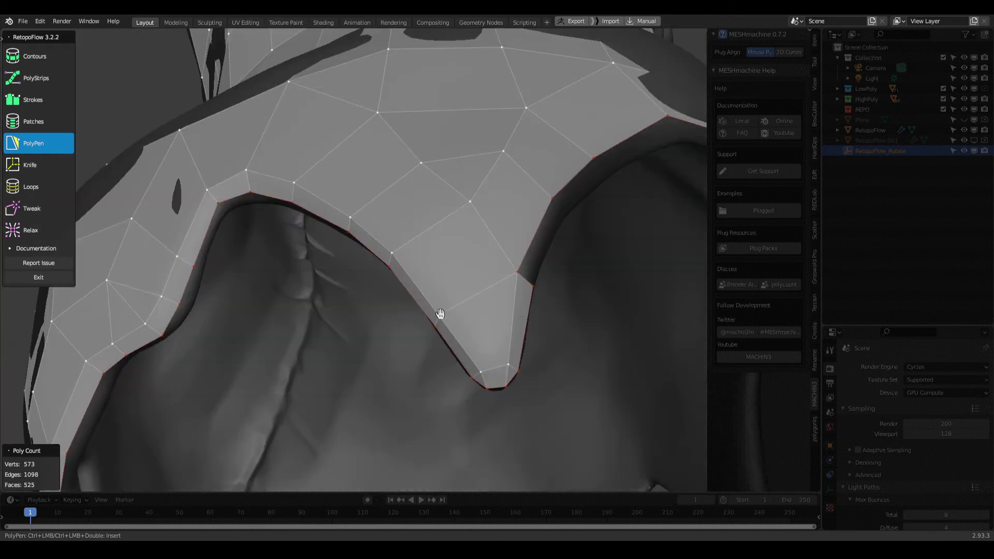
{"action": "middle_click_drag", "start_coordinate": [350, 216], "coordinate": [421, 310]}
{"action": "left_click", "coordinate": [476, 211]}
{"action": "mouse_move", "coordinate": [477, 211]}
{"action": "middle_mouse_down"}
{"action": "mouse_move", "coordinate": [599, 128]}
{"action": "mouse_move", "coordinate": [529, 193]}
{"action": "middle_mouse_up"}
{"action": "left_click", "coordinate": [605, 270]}
{"action": "mouse_move", "coordinate": [605, 270]}
{"action": "middle_mouse_down"}
{"action": "mouse_move", "coordinate": [566, 382]}
{"action": "mouse_move", "coordinate": [413, 324]}
{"action": "mouse_move", "coordinate": [478, 276]}
{"action": "middle_mouse_up"}
Step: Nudge the new strip's vertices into place with Tweak
{"action": "key", "text": "8"}
{"action": "mouse_move", "coordinate": [324, 213]}
{"action": "middle_mouse_down"}
{"action": "mouse_move", "coordinate": [428, 153]}
{"action": "mouse_move", "coordinate": [482, 359]}
{"action": "mouse_move", "coordinate": [366, 272]}
{"action": "middle_mouse_up"}
{"action": "key", "text": "5"}
{"action": "mouse_move", "coordinate": [458, 263]}
{"action": "middle_mouse_down"}
{"action": "mouse_move", "coordinate": [497, 240]}
{"action": "mouse_move", "coordinate": [428, 210]}
{"action": "mouse_move", "coordinate": [446, 331]}
{"action": "mouse_move", "coordinate": [380, 268]}
{"action": "mouse_move", "coordinate": [394, 334]}
{"action": "mouse_move", "coordinate": [309, 329]}
{"action": "mouse_move", "coordinate": [402, 320]}
{"action": "middle_mouse_up"}
{"action": "key", "text": "8"}
{"action": "mouse_move", "coordinate": [434, 242]}
{"action": "middle_mouse_down"}
{"action": "mouse_move", "coordinate": [394, 336]}
{"action": "mouse_move", "coordinate": [512, 295]}
{"action": "mouse_move", "coordinate": [111, 198]}
{"action": "middle_mouse_up"}
{"action": "key", "text": "5"}
{"action": "key", "text": "8"}
{"action": "key", "text": "5"}
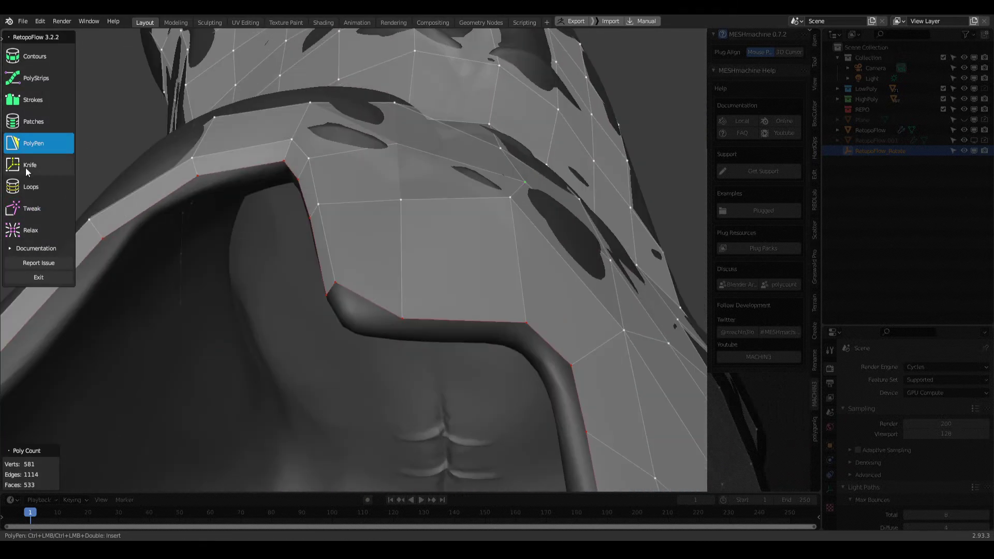
Step: Add another face along the torn edge
{"action": "left_click", "coordinate": [360, 327], "text": "ctrl"}
{"action": "mouse_move", "coordinate": [360, 328]}
{"action": "middle_mouse_down"}
{"action": "mouse_move", "coordinate": [333, 333]}
{"action": "mouse_move", "coordinate": [468, 311]}
{"action": "mouse_move", "coordinate": [636, 312]}
{"action": "mouse_move", "coordinate": [489, 188]}
{"action": "mouse_move", "coordinate": [521, 229]}
{"action": "mouse_move", "coordinate": [387, 179]}
{"action": "middle_mouse_up"}
{"action": "key", "text": "8"}
{"action": "key", "text": "5"}
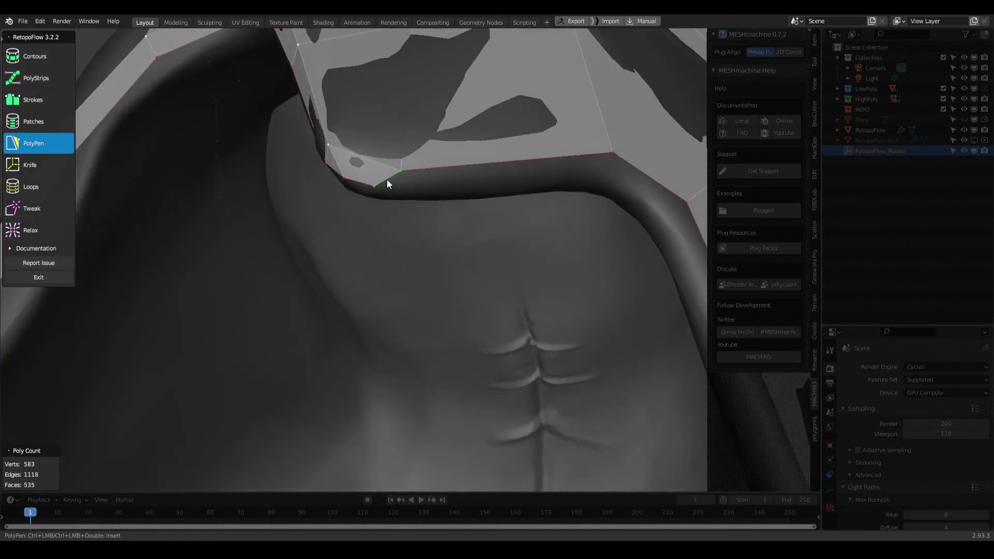
Step: Fill the mesh corner with several faces to close the gap
{"action": "mouse_move", "coordinate": [679, 211]}
{"action": "middle_mouse_down"}
{"action": "mouse_move", "coordinate": [320, 406]}
{"action": "mouse_move", "coordinate": [546, 156]}
{"action": "mouse_move", "coordinate": [579, 188]}
{"action": "mouse_move", "coordinate": [443, 333]}
{"action": "mouse_move", "coordinate": [421, 284]}
{"action": "mouse_move", "coordinate": [329, 244]}
{"action": "mouse_move", "coordinate": [435, 206]}
{"action": "mouse_move", "coordinate": [264, 190]}
{"action": "middle_mouse_up"}
{"action": "scroll", "coordinate": [264, 190], "scroll_direction": "down", "scroll_amount": 5}
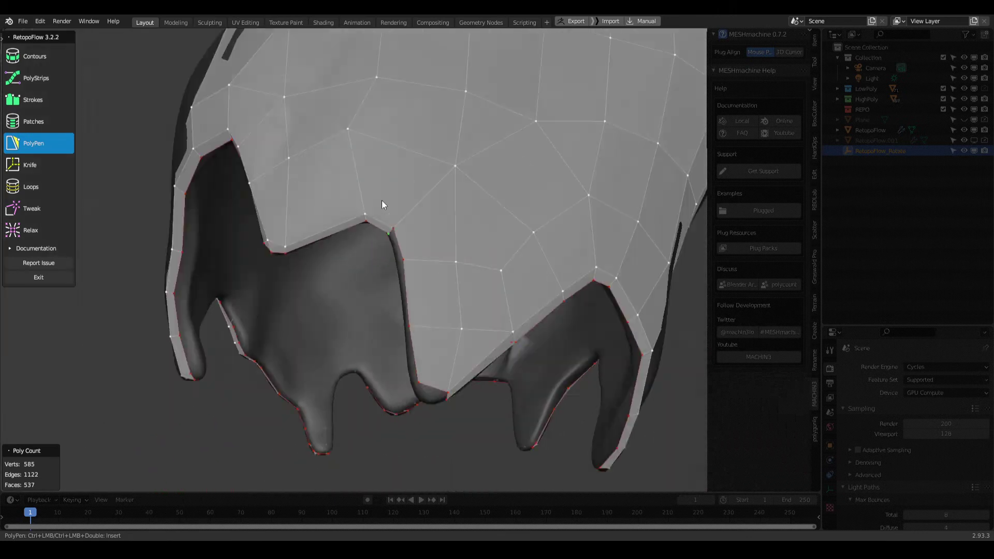
{"action": "scroll", "coordinate": [381, 202], "scroll_direction": "up", "scroll_amount": 6}
{"action": "left_click", "coordinate": [442, 282], "text": "ctrl"}
{"action": "middle_click_drag", "start_coordinate": [442, 282], "coordinate": [497, 399]}
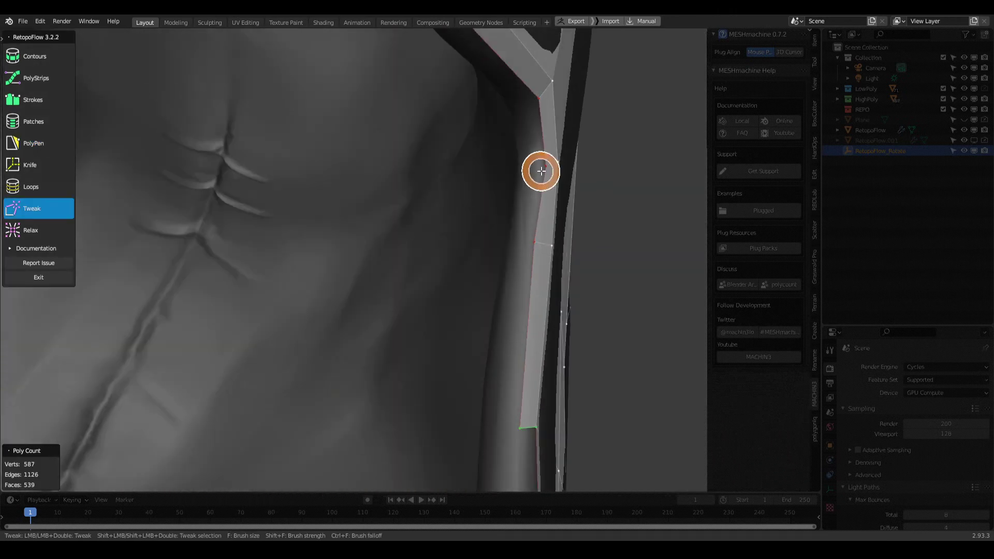
{"action": "left_click", "coordinate": [541, 171], "text": "ctrl"}
{"action": "middle_click_drag", "start_coordinate": [541, 171], "coordinate": [397, 253]}
{"action": "left_click", "coordinate": [414, 286], "text": "ctrl"}
{"action": "mouse_move", "coordinate": [414, 287]}
{"action": "middle_mouse_down"}
{"action": "mouse_move", "coordinate": [394, 259]}
{"action": "mouse_move", "coordinate": [401, 281]}
{"action": "mouse_move", "coordinate": [390, 293]}
{"action": "mouse_move", "coordinate": [388, 239]}
{"action": "mouse_move", "coordinate": [367, 247]}
{"action": "mouse_move", "coordinate": [393, 271]}
{"action": "mouse_move", "coordinate": [382, 277]}
{"action": "mouse_move", "coordinate": [482, 270]}
{"action": "mouse_move", "coordinate": [402, 193]}
{"action": "mouse_move", "coordinate": [515, 366]}
{"action": "mouse_move", "coordinate": [346, 208]}
{"action": "mouse_move", "coordinate": [490, 133]}
{"action": "mouse_move", "coordinate": [443, 204]}
{"action": "mouse_move", "coordinate": [486, 289]}
{"action": "mouse_move", "coordinate": [360, 291]}
{"action": "mouse_move", "coordinate": [271, 270]}
{"action": "middle_mouse_up"}
{"action": "left_click", "coordinate": [393, 258], "text": "ctrl"}
{"action": "left_click", "coordinate": [391, 299], "text": "ctrl"}
{"action": "key", "text": "8"}
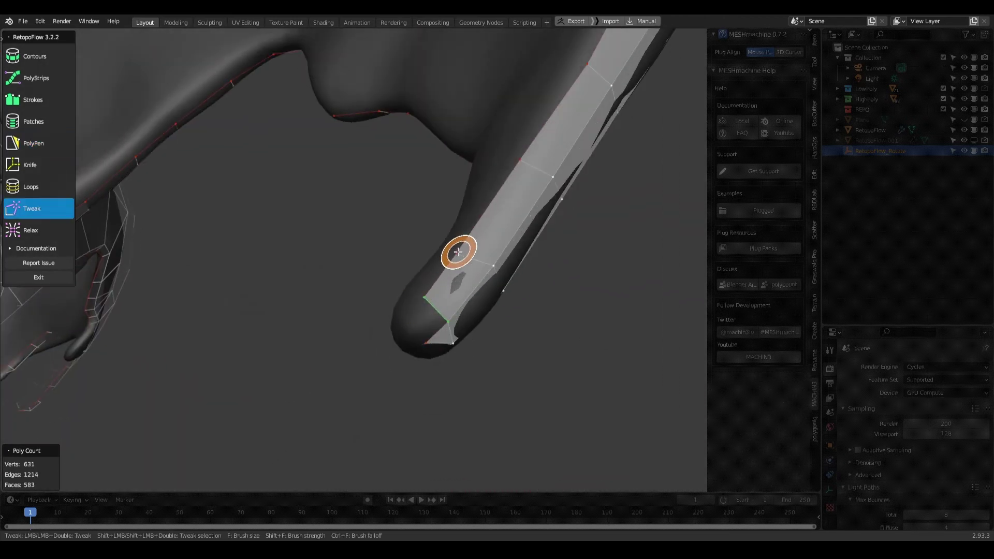
Step: Draw the first PolyPen faces along the narrow torn strip, orbiting to follow it
{"action": "key", "text": "5"}
{"action": "middle_click_drag", "start_coordinate": [458, 251], "coordinate": [577, 150]}
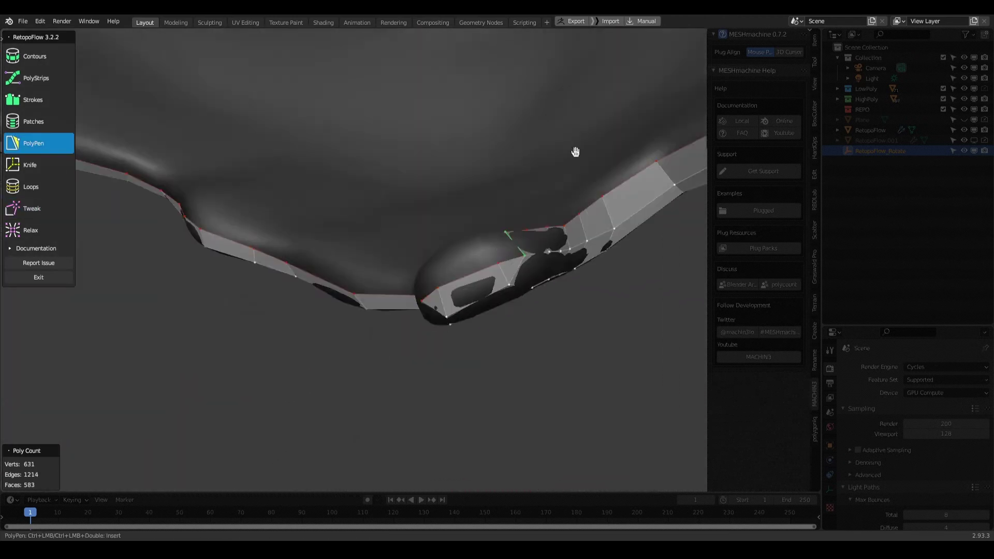
{"action": "mouse_move", "coordinate": [454, 277]}
{"action": "middle_mouse_down"}
{"action": "mouse_move", "coordinate": [505, 326]}
{"action": "mouse_move", "coordinate": [396, 290]}
{"action": "middle_mouse_up"}
{"action": "key", "text": "5"}
{"action": "mouse_move", "coordinate": [337, 225]}
{"action": "middle_mouse_down"}
{"action": "mouse_move", "coordinate": [273, 67]}
{"action": "mouse_move", "coordinate": [326, 133]}
{"action": "middle_mouse_up"}
{"action": "left_click", "coordinate": [326, 133]}
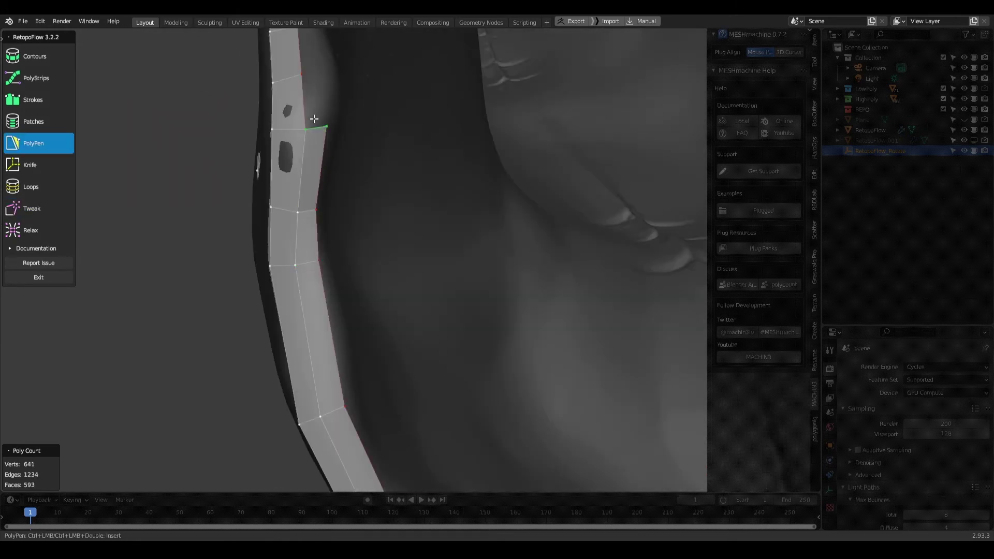
{"action": "middle_click_drag", "start_coordinate": [329, 84], "coordinate": [344, 152]}
{"action": "key", "text": "t"}
{"action": "left_click", "coordinate": [292, 205]}
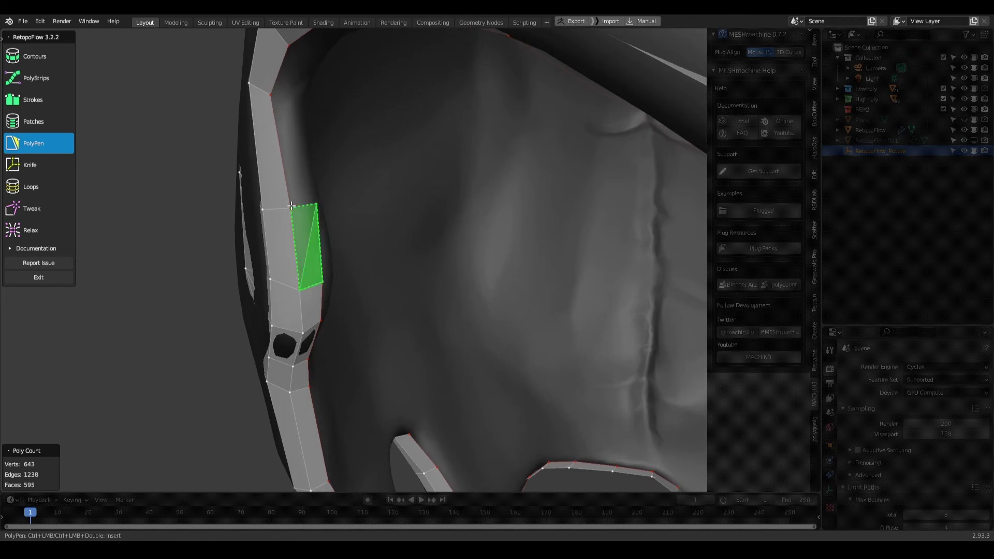
{"action": "middle_click_drag", "start_coordinate": [303, 55], "coordinate": [507, 166]}
{"action": "left_click", "coordinate": [589, 183]}
Step: Continue adding faces down the strip toward its end
{"action": "mouse_move", "coordinate": [589, 183]}
{"action": "middle_mouse_down"}
{"action": "mouse_move", "coordinate": [451, 216]}
{"action": "mouse_move", "coordinate": [455, 209]}
{"action": "middle_mouse_up"}
{"action": "mouse_move", "coordinate": [416, 477]}
{"action": "middle_mouse_down"}
{"action": "mouse_move", "coordinate": [470, 266]}
{"action": "mouse_move", "coordinate": [511, 262]}
{"action": "middle_mouse_up"}
{"action": "left_click", "coordinate": [419, 311]}
{"action": "mouse_move", "coordinate": [419, 310]}
{"action": "middle_mouse_down"}
{"action": "mouse_move", "coordinate": [318, 201]}
{"action": "mouse_move", "coordinate": [378, 231]}
{"action": "mouse_move", "coordinate": [567, 107]}
{"action": "mouse_move", "coordinate": [439, 267]}
{"action": "middle_mouse_up"}
{"action": "left_click", "coordinate": [318, 201]}
{"action": "left_click", "coordinate": [377, 231]}
{"action": "left_click", "coordinate": [567, 107]}
{"action": "key", "text": "5"}
{"action": "left_click", "coordinate": [515, 267]}
{"action": "mouse_move", "coordinate": [515, 266]}
{"action": "middle_mouse_down"}
{"action": "mouse_move", "coordinate": [513, 391]}
{"action": "mouse_move", "coordinate": [456, 324]}
{"action": "mouse_move", "coordinate": [472, 233]}
{"action": "middle_mouse_up"}
{"action": "left_click", "coordinate": [513, 390]}
{"action": "left_click", "coordinate": [455, 325]}
Step: Add the final faces closing the strip's tip, then zoom out to review the leg
{"action": "mouse_move", "coordinate": [431, 93]}
{"action": "middle_mouse_down"}
{"action": "mouse_move", "coordinate": [455, 250]}
{"action": "mouse_move", "coordinate": [544, 188]}
{"action": "mouse_move", "coordinate": [476, 196]}
{"action": "mouse_move", "coordinate": [484, 242]}
{"action": "mouse_move", "coordinate": [522, 166]}
{"action": "mouse_move", "coordinate": [451, 388]}
{"action": "mouse_move", "coordinate": [435, 350]}
{"action": "mouse_move", "coordinate": [465, 260]}
{"action": "mouse_move", "coordinate": [469, 377]}
{"action": "middle_mouse_up"}
{"action": "key", "text": "5"}
{"action": "left_click", "coordinate": [544, 188]}
{"action": "key", "text": "5"}
{"action": "left_click", "coordinate": [451, 388], "text": "ctrl"}
{"action": "left_click", "coordinate": [516, 237]}
{"action": "scroll", "coordinate": [395, 332], "scroll_direction": "down", "scroll_amount": 5}
{"action": "mouse_move", "coordinate": [395, 333]}
{"action": "middle_mouse_down"}
{"action": "mouse_move", "coordinate": [473, 325]}
{"action": "mouse_move", "coordinate": [451, 306]}
{"action": "mouse_move", "coordinate": [493, 319]}
{"action": "middle_mouse_up"}
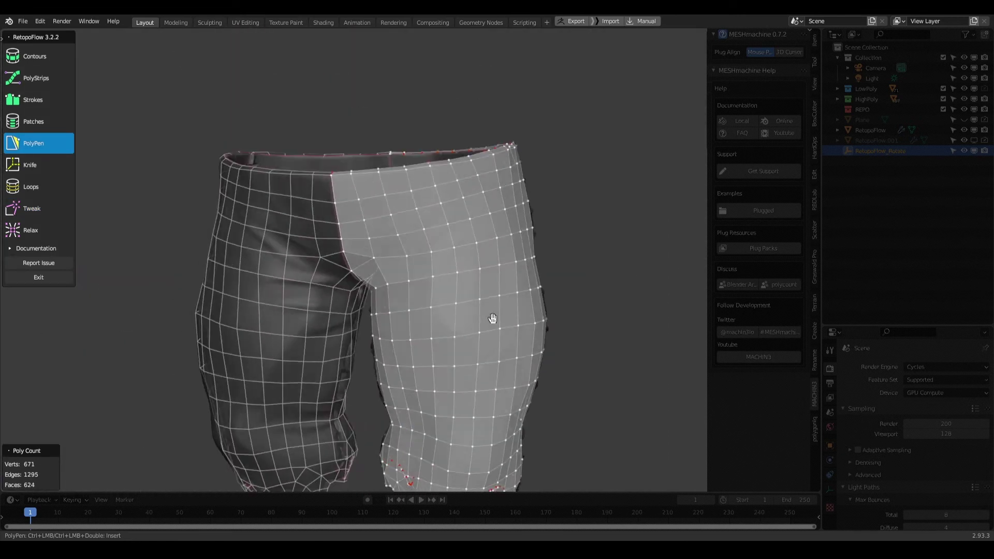
Step: Insert a new edge loop around the lower leg
{"action": "key", "text": "8"}
{"action": "key", "text": "8"}
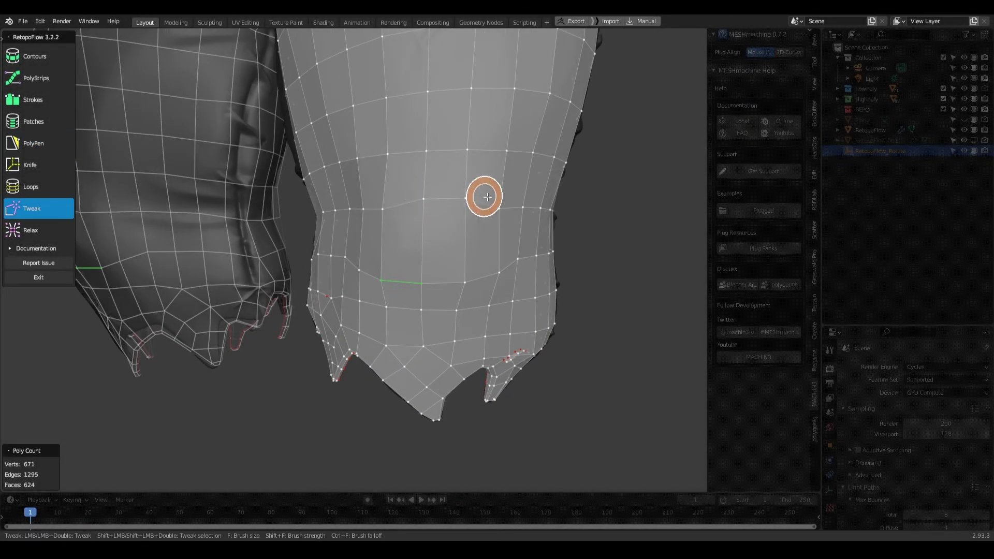
{"action": "key", "text": "5"}
{"action": "middle_click_drag", "start_coordinate": [448, 264], "coordinate": [440, 251]}
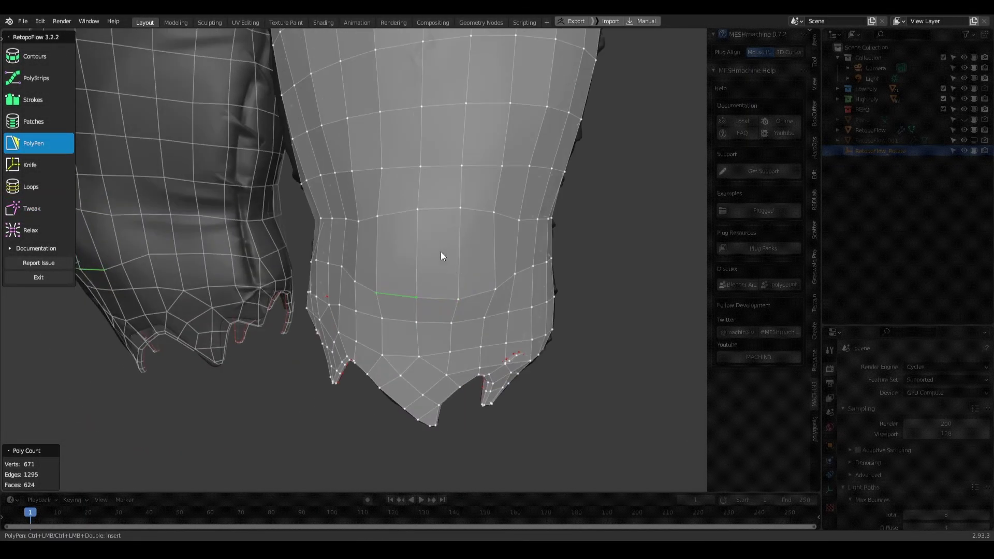
{"action": "key", "text": "8"}
{"action": "middle_click_drag", "start_coordinate": [488, 307], "coordinate": [497, 215]}
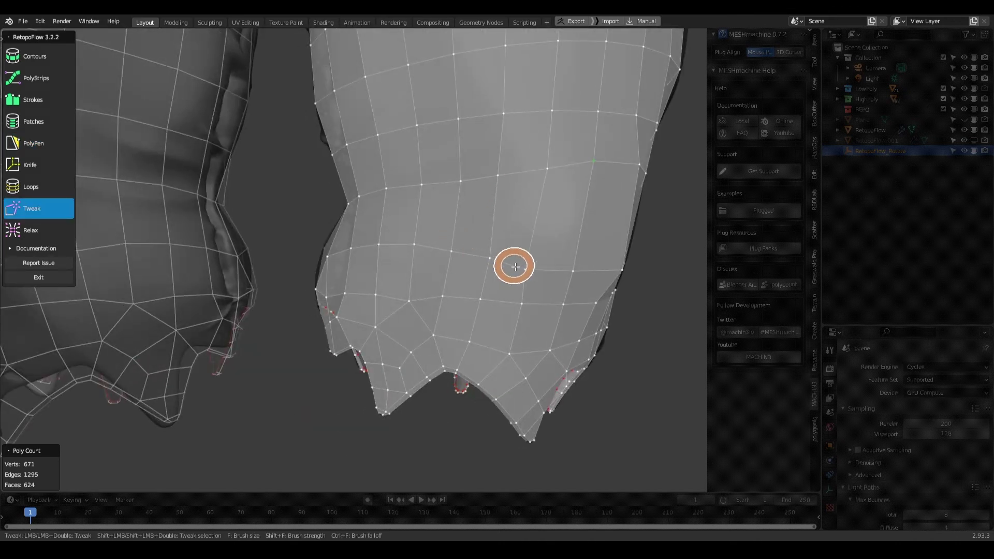
{"action": "middle_click_drag", "start_coordinate": [506, 259], "coordinate": [520, 266]}
{"action": "key", "text": "5"}
{"action": "mouse_move", "coordinate": [433, 258]}
{"action": "middle_mouse_down"}
{"action": "mouse_move", "coordinate": [414, 244]}
{"action": "mouse_move", "coordinate": [444, 248]}
{"action": "mouse_move", "coordinate": [434, 257]}
{"action": "middle_mouse_up"}
{"action": "left_click", "coordinate": [434, 258], "text": "ctrl"}
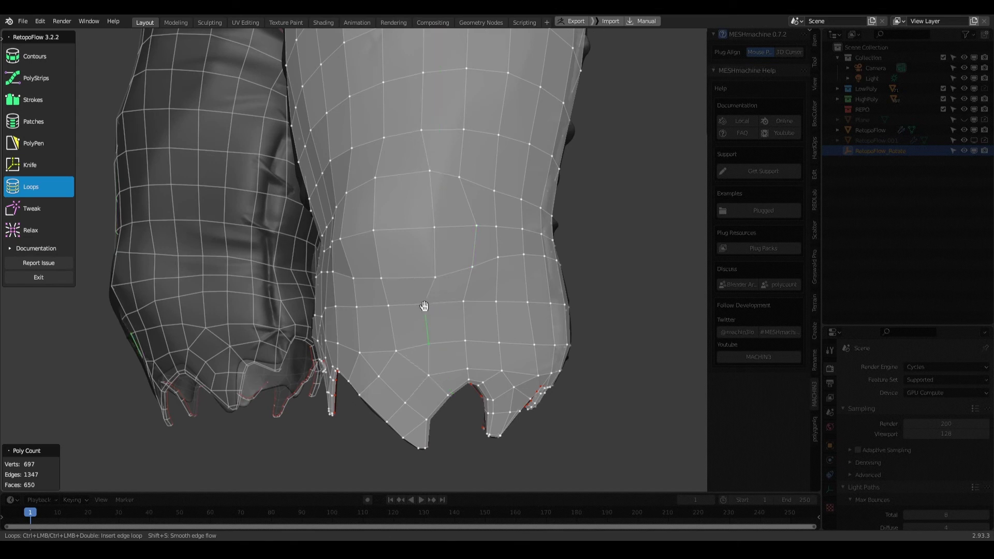
{"action": "mouse_move", "coordinate": [445, 200]}
{"action": "middle_mouse_down"}
{"action": "mouse_move", "coordinate": [421, 311]}
{"action": "mouse_move", "coordinate": [421, 160]}
{"action": "mouse_move", "coordinate": [470, 164]}
{"action": "mouse_move", "coordinate": [425, 260]}
{"action": "mouse_move", "coordinate": [429, 197]}
{"action": "mouse_move", "coordinate": [440, 240]}
{"action": "middle_mouse_up"}
Step: Tweak lower-leg vertices while checking both legs from several angles
{"action": "key", "text": "7"}
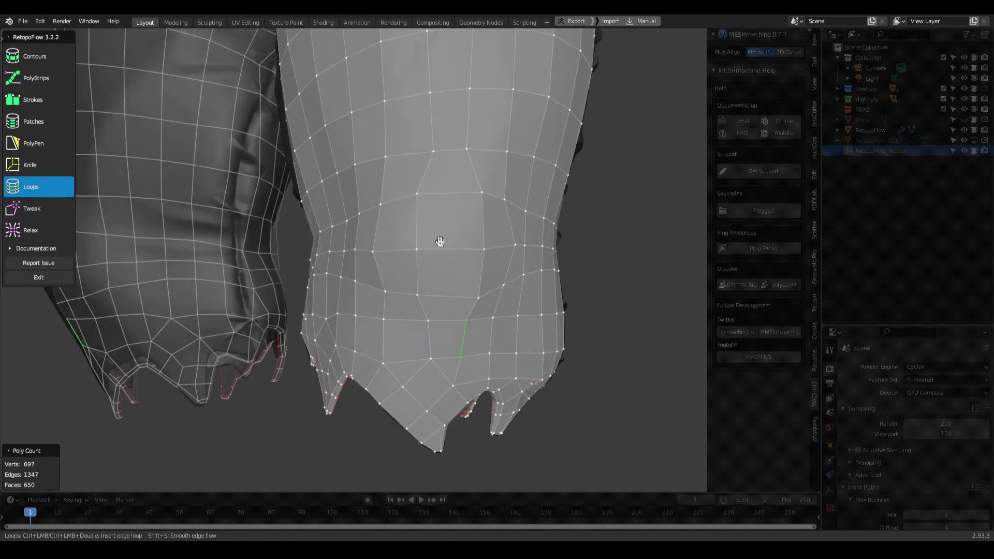
{"action": "middle_click_drag", "start_coordinate": [490, 112], "coordinate": [428, 191]}
{"action": "key", "text": "8"}
{"action": "mouse_move", "coordinate": [428, 244]}
{"action": "middle_mouse_down"}
{"action": "mouse_move", "coordinate": [443, 160]}
{"action": "mouse_move", "coordinate": [405, 222]}
{"action": "middle_mouse_up"}
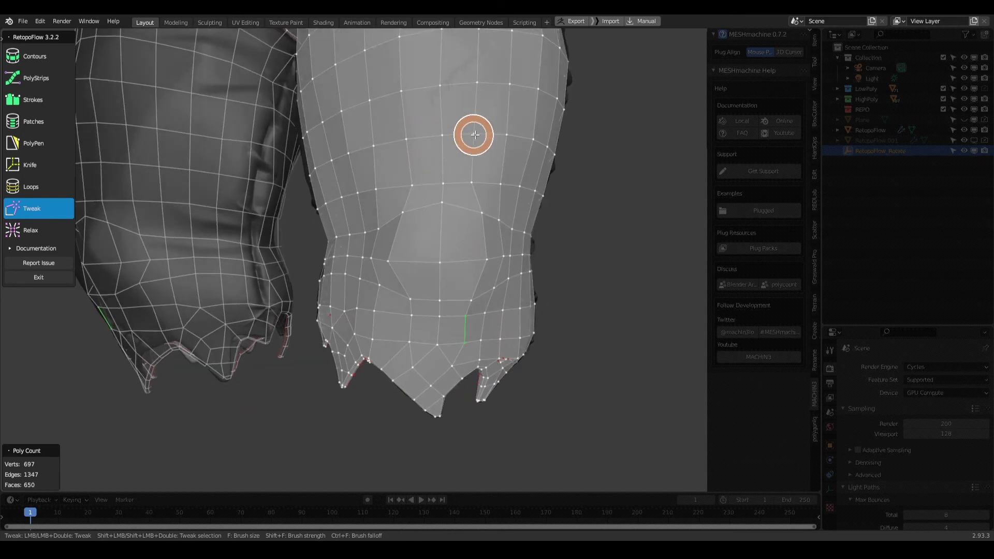
{"action": "key", "text": "7"}
{"action": "middle_click_drag", "start_coordinate": [418, 255], "coordinate": [350, 229]}
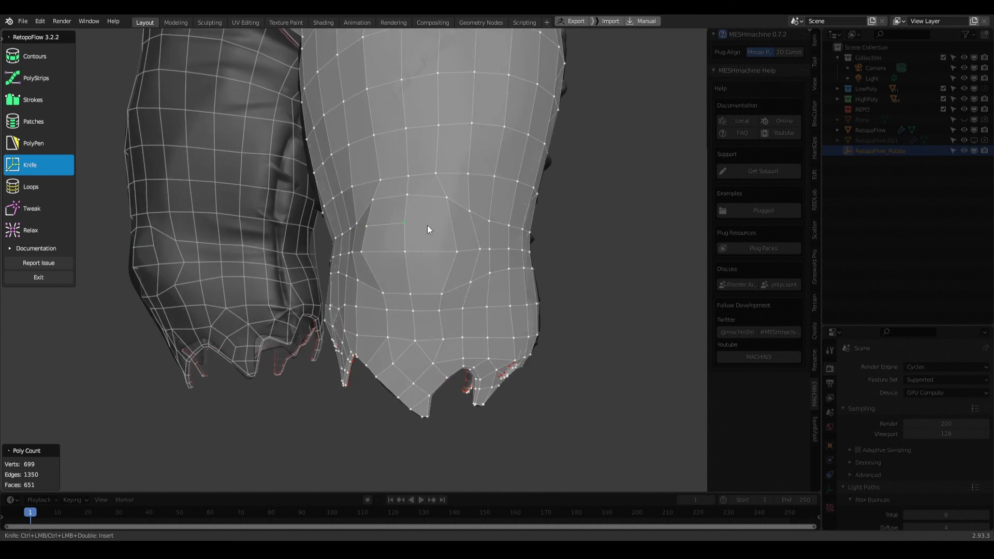
{"action": "middle_click_drag", "start_coordinate": [430, 191], "coordinate": [426, 230]}
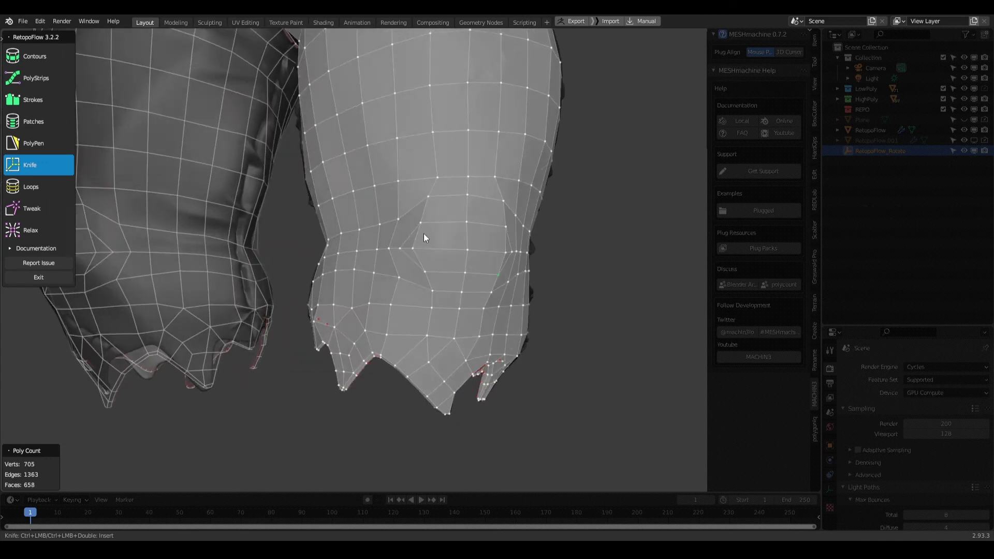
{"action": "scroll", "coordinate": [424, 237], "scroll_direction": "up", "scroll_amount": 2}
{"action": "middle_click_drag", "start_coordinate": [455, 260], "coordinate": [546, 250]}
Step: Knife two new edges across the lower-leg faces, then exit RetopoFlow
{"action": "key", "text": "6"}
{"action": "key", "text": "8"}
{"action": "mouse_move", "coordinate": [490, 204]}
{"action": "middle_mouse_down"}
{"action": "mouse_move", "coordinate": [430, 247]}
{"action": "mouse_move", "coordinate": [485, 289]}
{"action": "mouse_move", "coordinate": [436, 266]}
{"action": "middle_mouse_up"}
{"action": "key", "text": "6"}
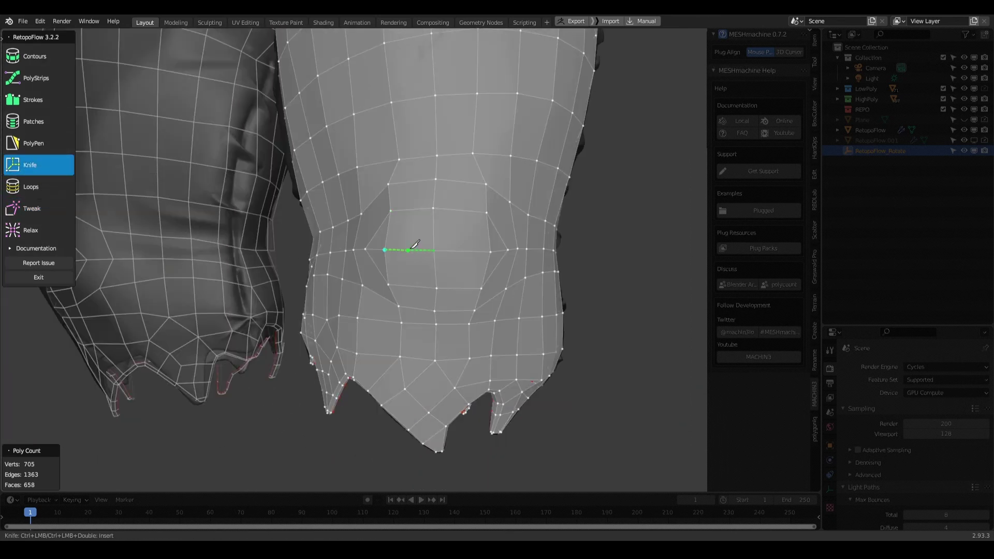
{"action": "left_click", "coordinate": [442, 268]}
{"action": "mouse_move", "coordinate": [442, 268]}
{"action": "middle_mouse_down"}
{"action": "mouse_move", "coordinate": [455, 166]}
{"action": "mouse_move", "coordinate": [473, 251]}
{"action": "mouse_move", "coordinate": [447, 237]}
{"action": "mouse_move", "coordinate": [443, 256]}
{"action": "mouse_move", "coordinate": [471, 255]}
{"action": "mouse_move", "coordinate": [468, 207]}
{"action": "mouse_move", "coordinate": [427, 215]}
{"action": "mouse_move", "coordinate": [445, 263]}
{"action": "mouse_move", "coordinate": [445, 231]}
{"action": "mouse_move", "coordinate": [455, 269]}
{"action": "mouse_move", "coordinate": [460, 238]}
{"action": "mouse_move", "coordinate": [437, 228]}
{"action": "mouse_move", "coordinate": [444, 254]}
{"action": "mouse_move", "coordinate": [406, 229]}
{"action": "mouse_move", "coordinate": [459, 250]}
{"action": "mouse_move", "coordinate": [496, 250]}
{"action": "mouse_move", "coordinate": [311, 262]}
{"action": "mouse_move", "coordinate": [512, 239]}
{"action": "mouse_move", "coordinate": [332, 268]}
{"action": "mouse_move", "coordinate": [355, 233]}
{"action": "mouse_move", "coordinate": [374, 237]}
{"action": "mouse_move", "coordinate": [446, 113]}
{"action": "mouse_move", "coordinate": [384, 188]}
{"action": "mouse_move", "coordinate": [496, 226]}
{"action": "middle_mouse_up"}
{"action": "left_click", "coordinate": [471, 255]}
{"action": "key", "text": "6"}
{"action": "key", "text": "9"}
{"action": "key", "text": "6"}
{"action": "scroll", "coordinate": [519, 231], "scroll_direction": "down", "scroll_amount": 3}
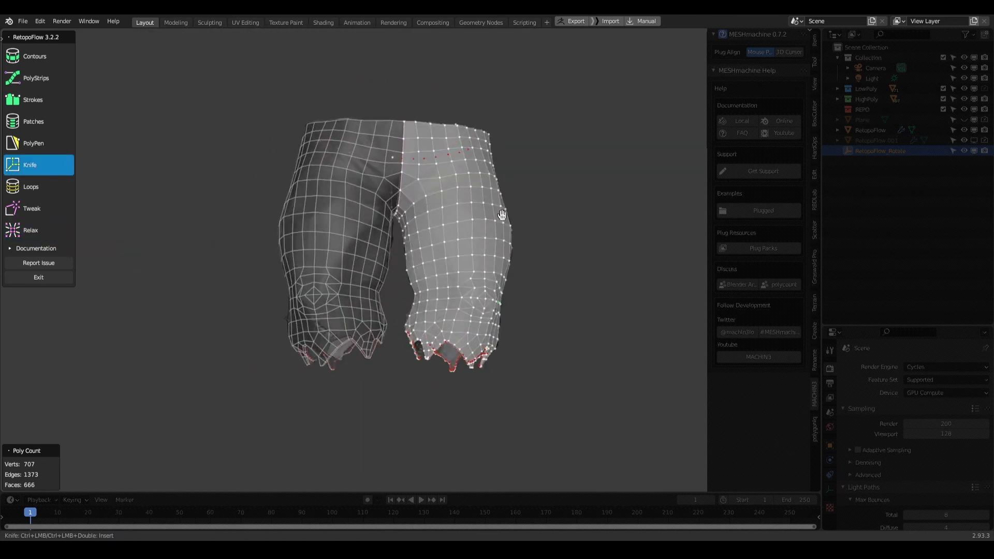
{"action": "left_click", "coordinate": [40, 277]}
Step: In Object Mode, give the RetopoFlow.001 pants a new material with a red Base Color
{"action": "key", "text": "Tab"}
{"action": "scroll", "coordinate": [465, 233], "scroll_direction": "up", "scroll_amount": 2}
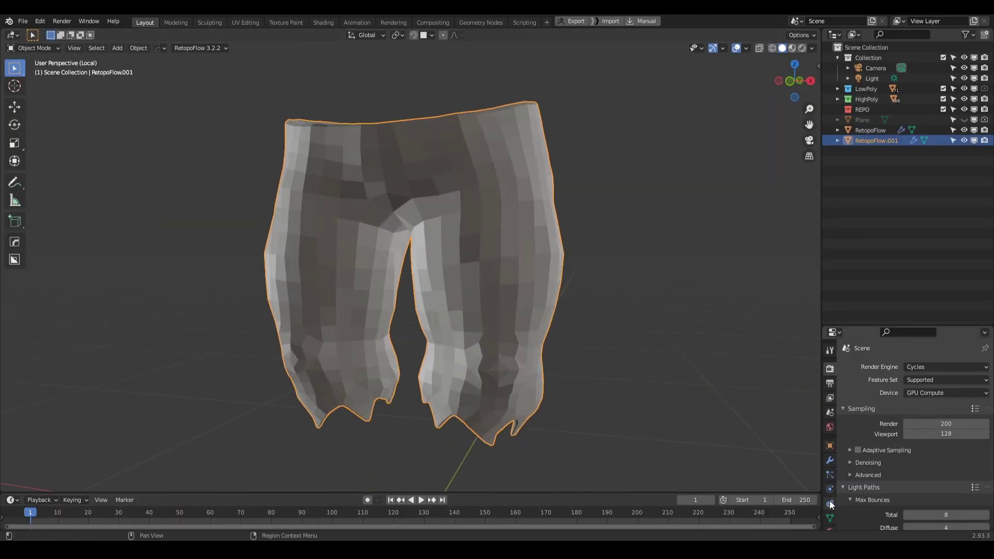
{"action": "left_click", "coordinate": [829, 530]}
{"action": "left_click_drag", "start_coordinate": [906, 327], "coordinate": [906, 229]}
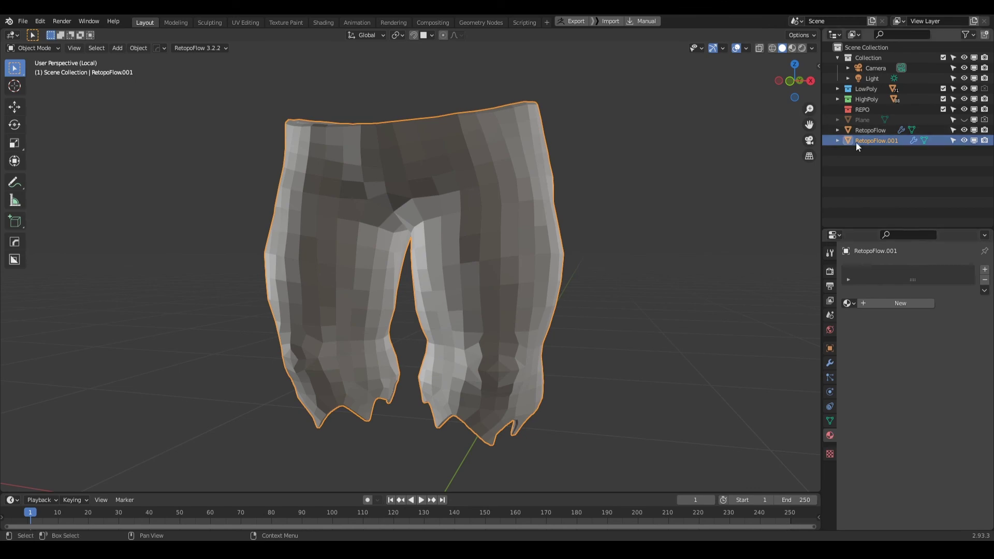
{"action": "left_click", "coordinate": [900, 303]}
{"action": "left_click", "coordinate": [944, 391]}
Step: Inspect the red pants on the character in Material Preview using local view
{"action": "key", "text": "KP_Divide"}
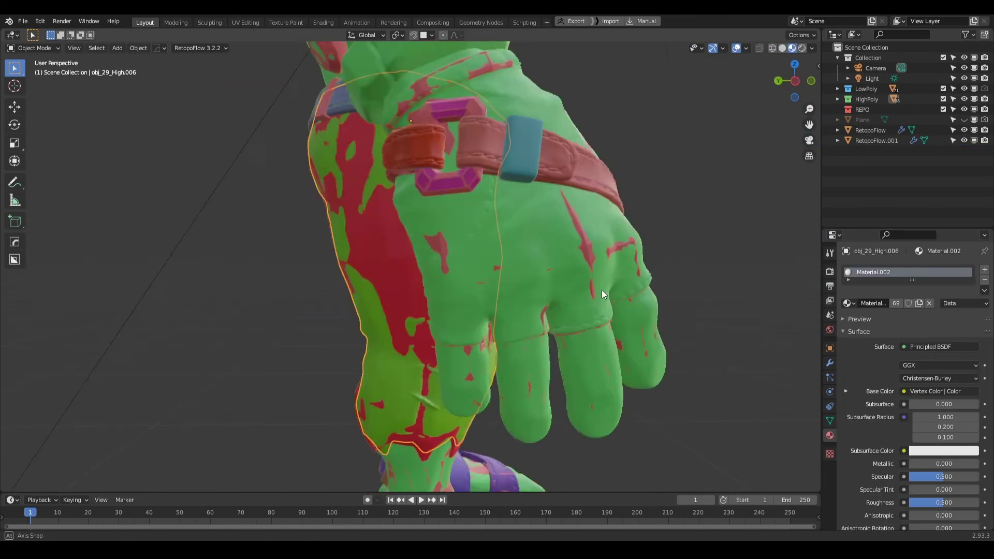
{"action": "middle_click_drag", "start_coordinate": [362, 279], "coordinate": [348, 315]}
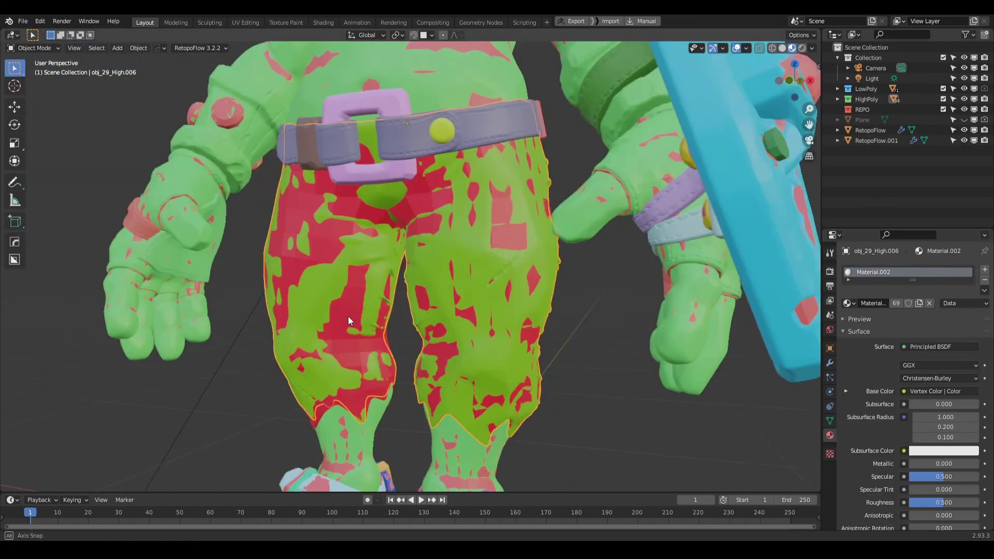
{"action": "left_click", "coordinate": [359, 280]}
{"action": "key", "text": "KP_Divide"}
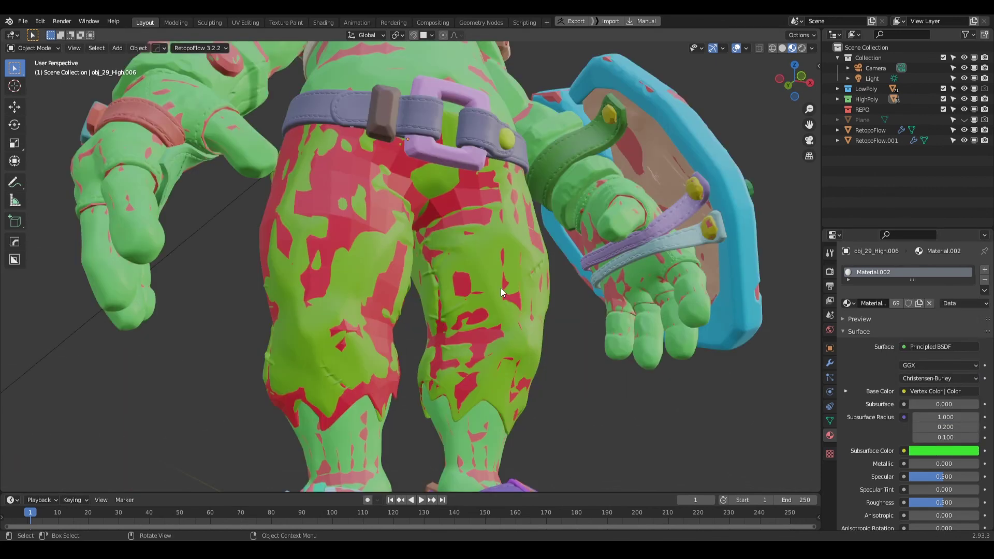